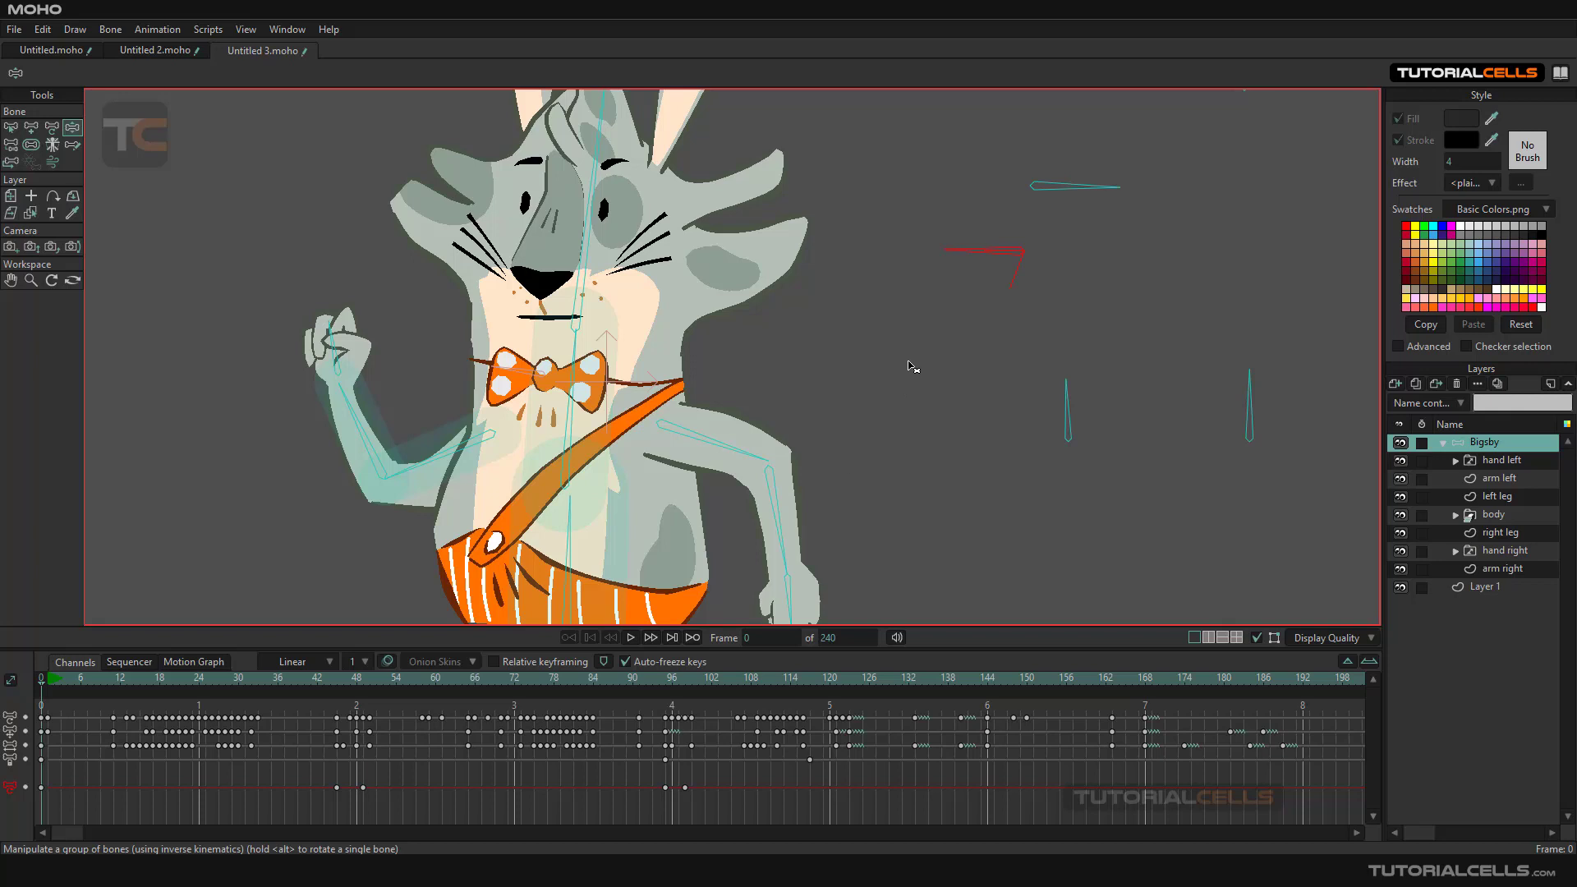
Step: Test the Bigsby rig's smart bones at frame 0 by swinging the control bones beside the character
scroll(904, 375, "up", 3)
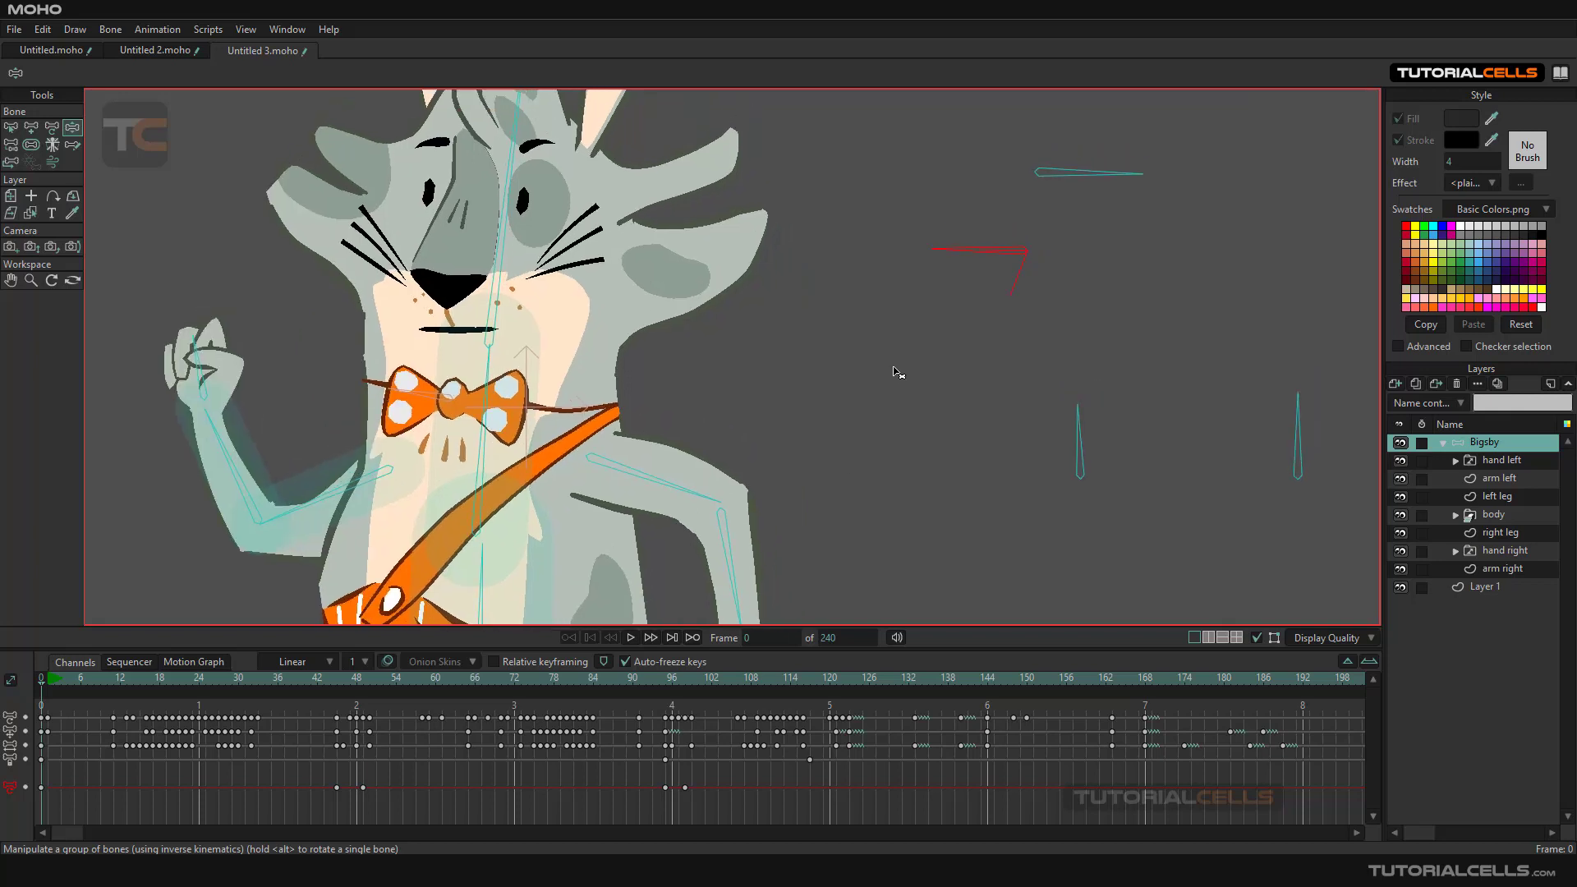
mouse_move(958, 252)
left_mouse_down()
mouse_move(989, 303)
mouse_move(957, 250)
mouse_move(1021, 306)
mouse_move(951, 251)
left_mouse_up()
left_click(1082, 443)
left_click_drag(1110, 445, 1059, 451)
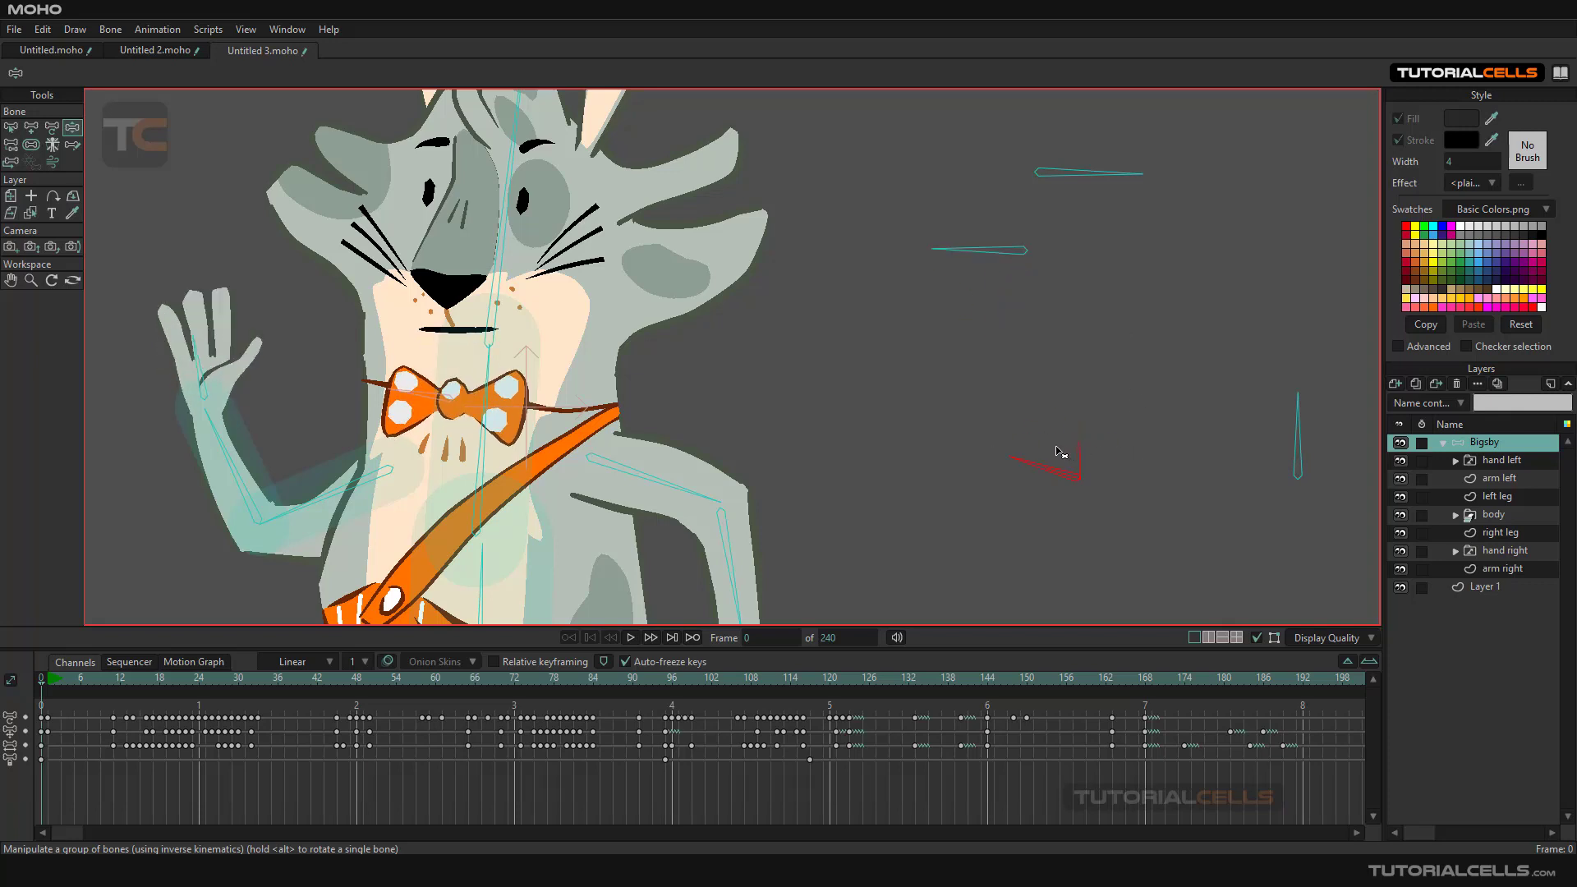
left_click_drag(1308, 434, 1160, 431)
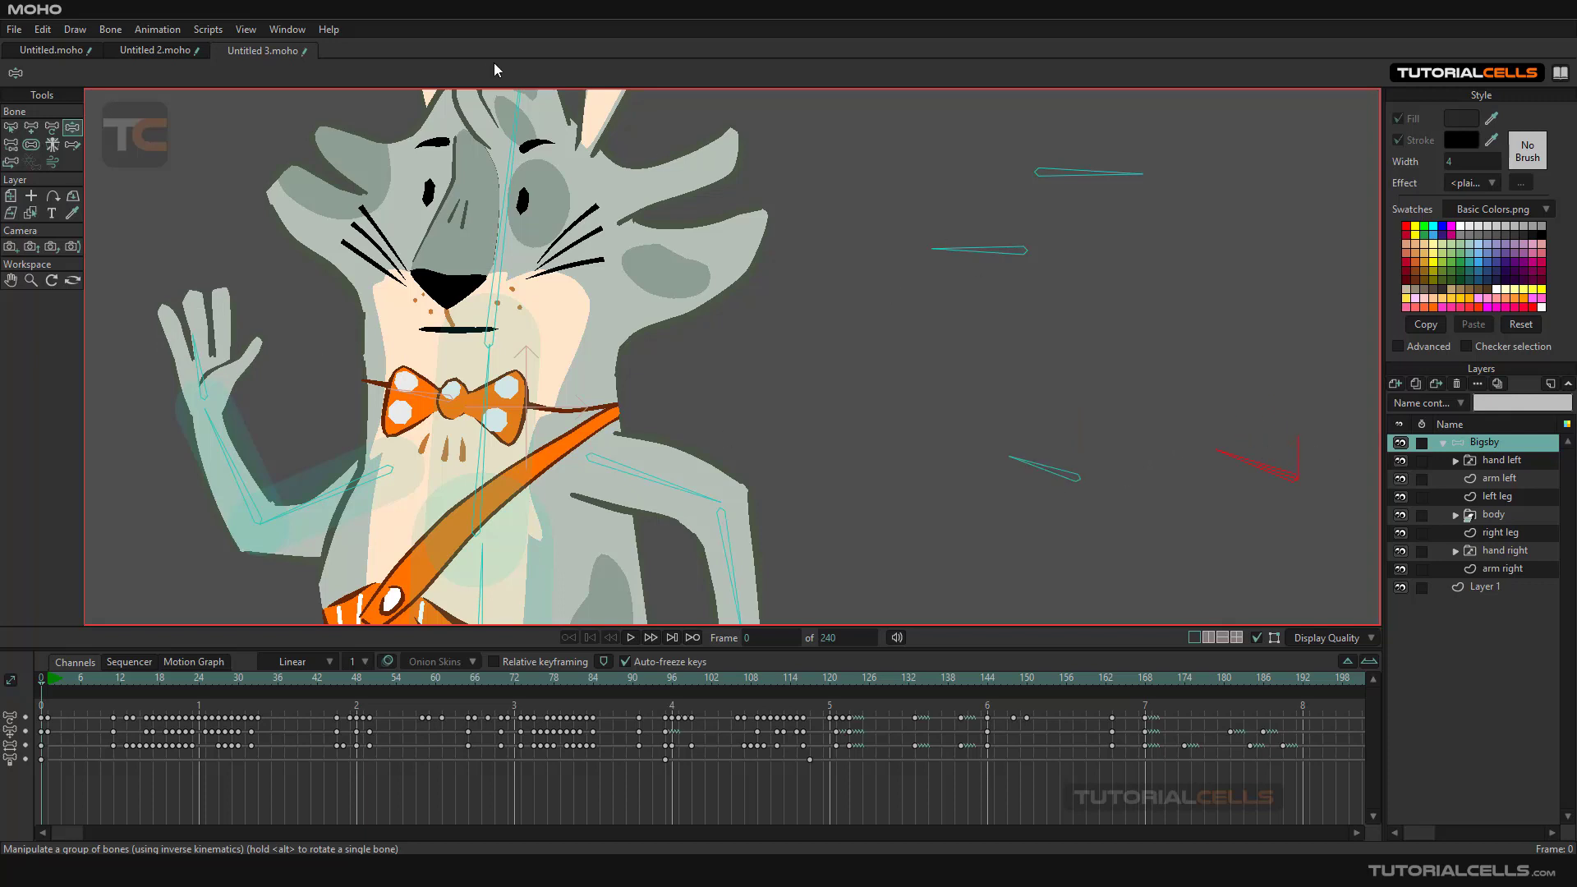
Step: Switch to the Untitled 2 document and move the pupil by rotating the con control bone with Manipulate Bones
left_click(125, 50)
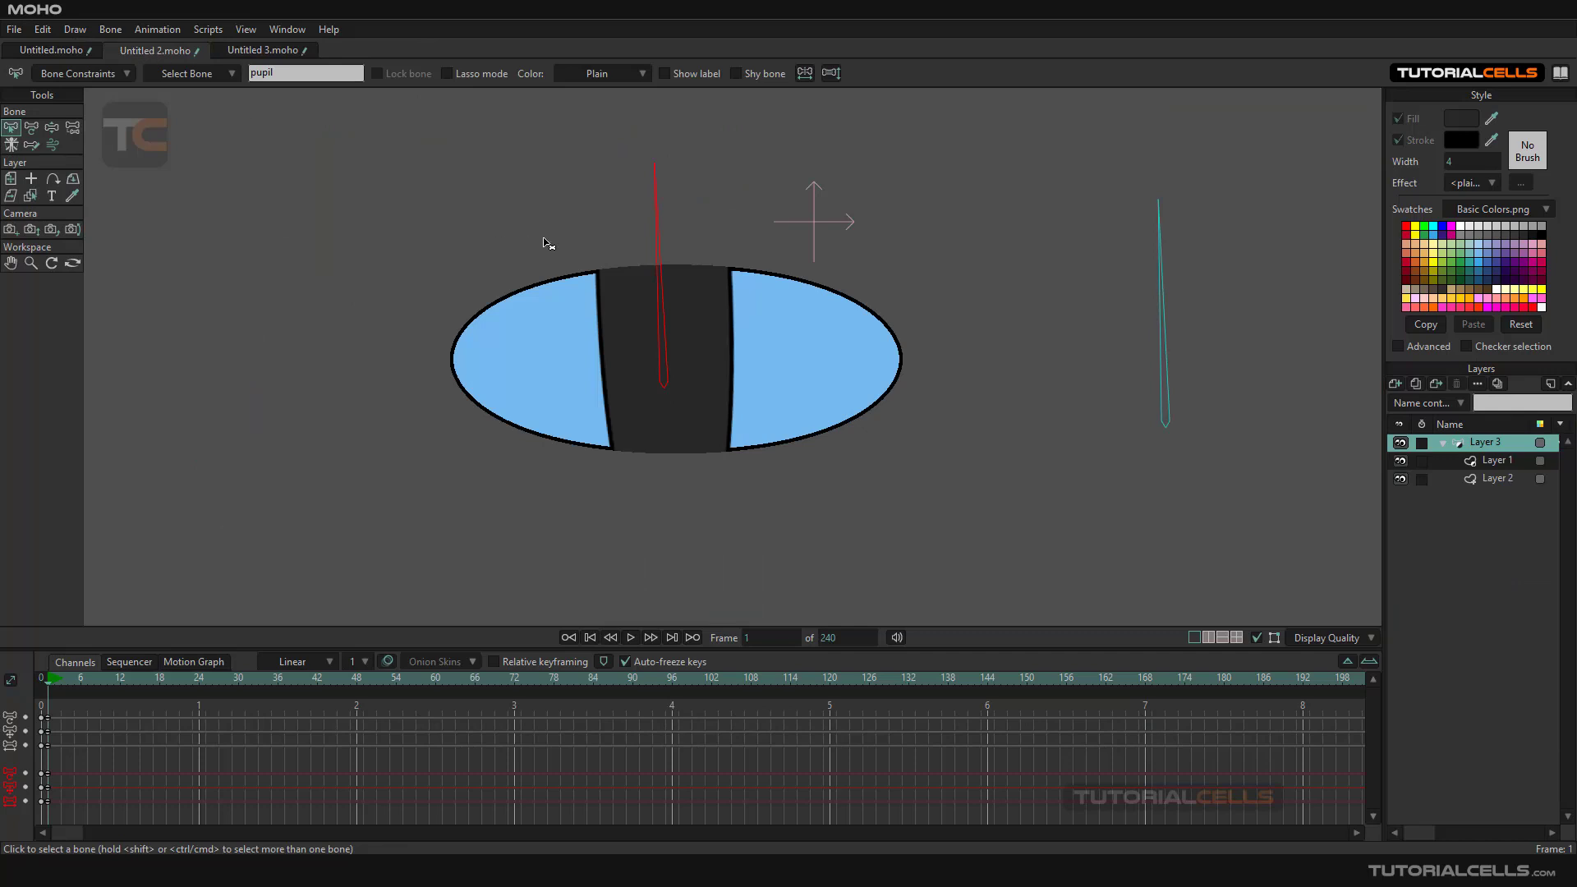
scroll(567, 262, "down", 3)
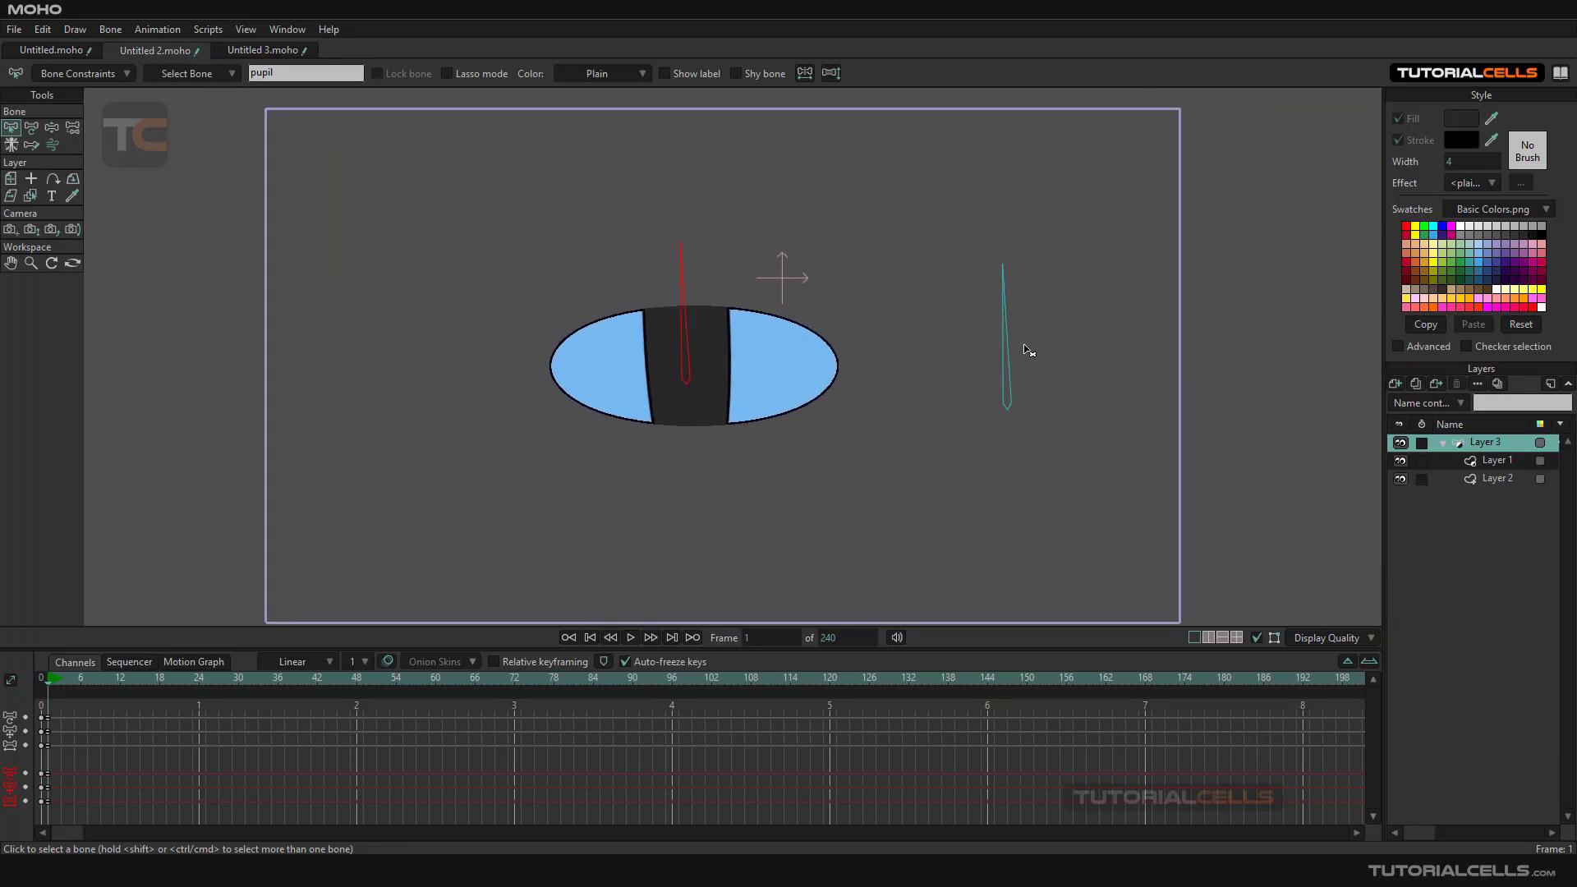
left_click(1008, 350)
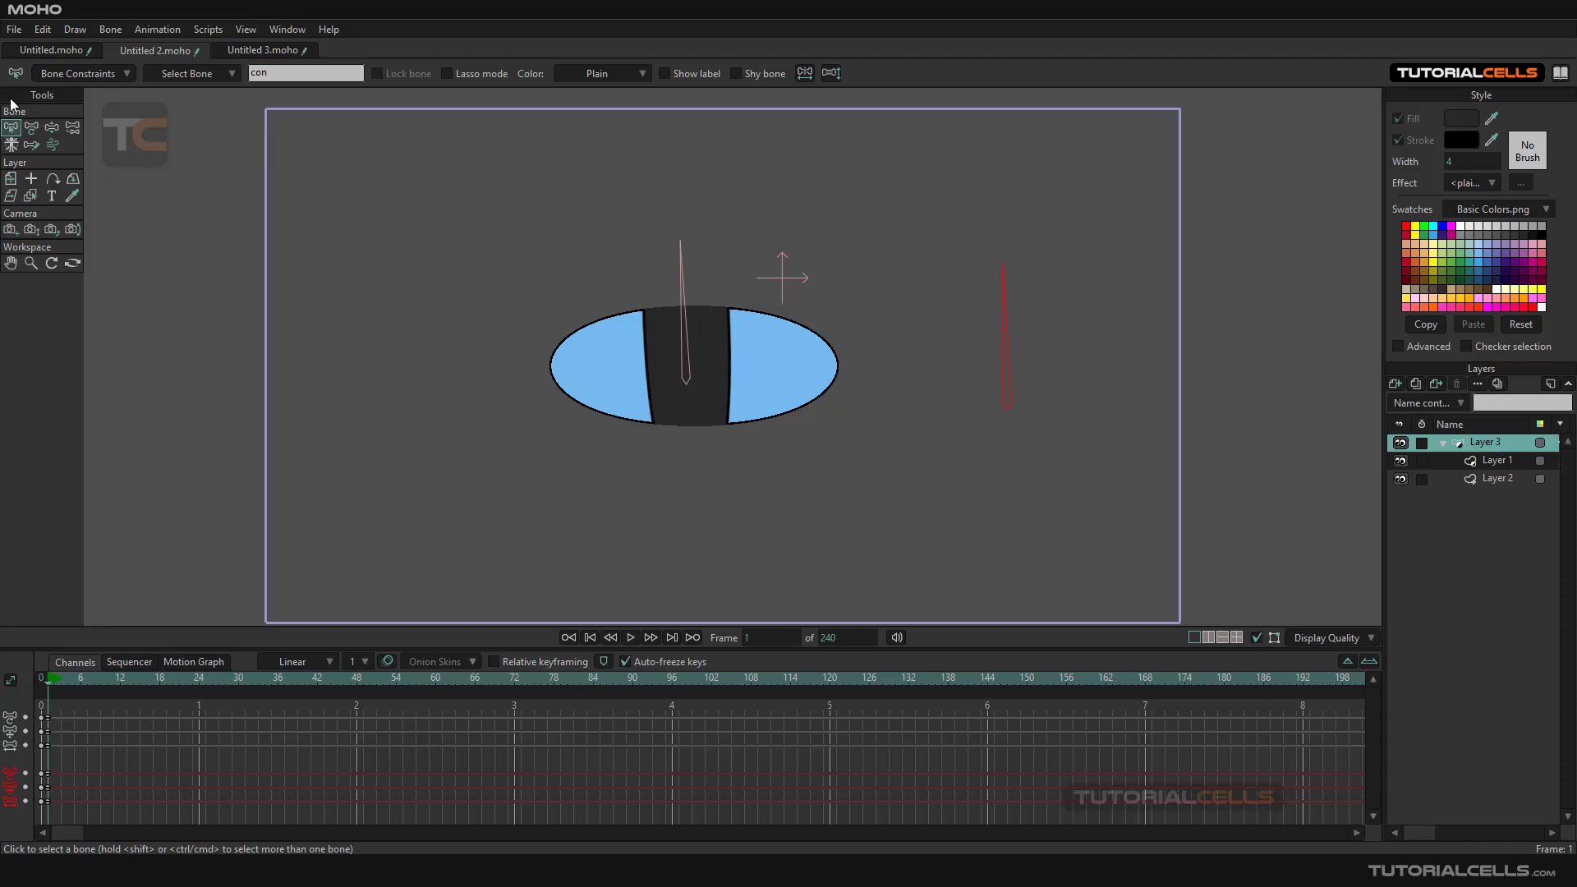
left_click(51, 128)
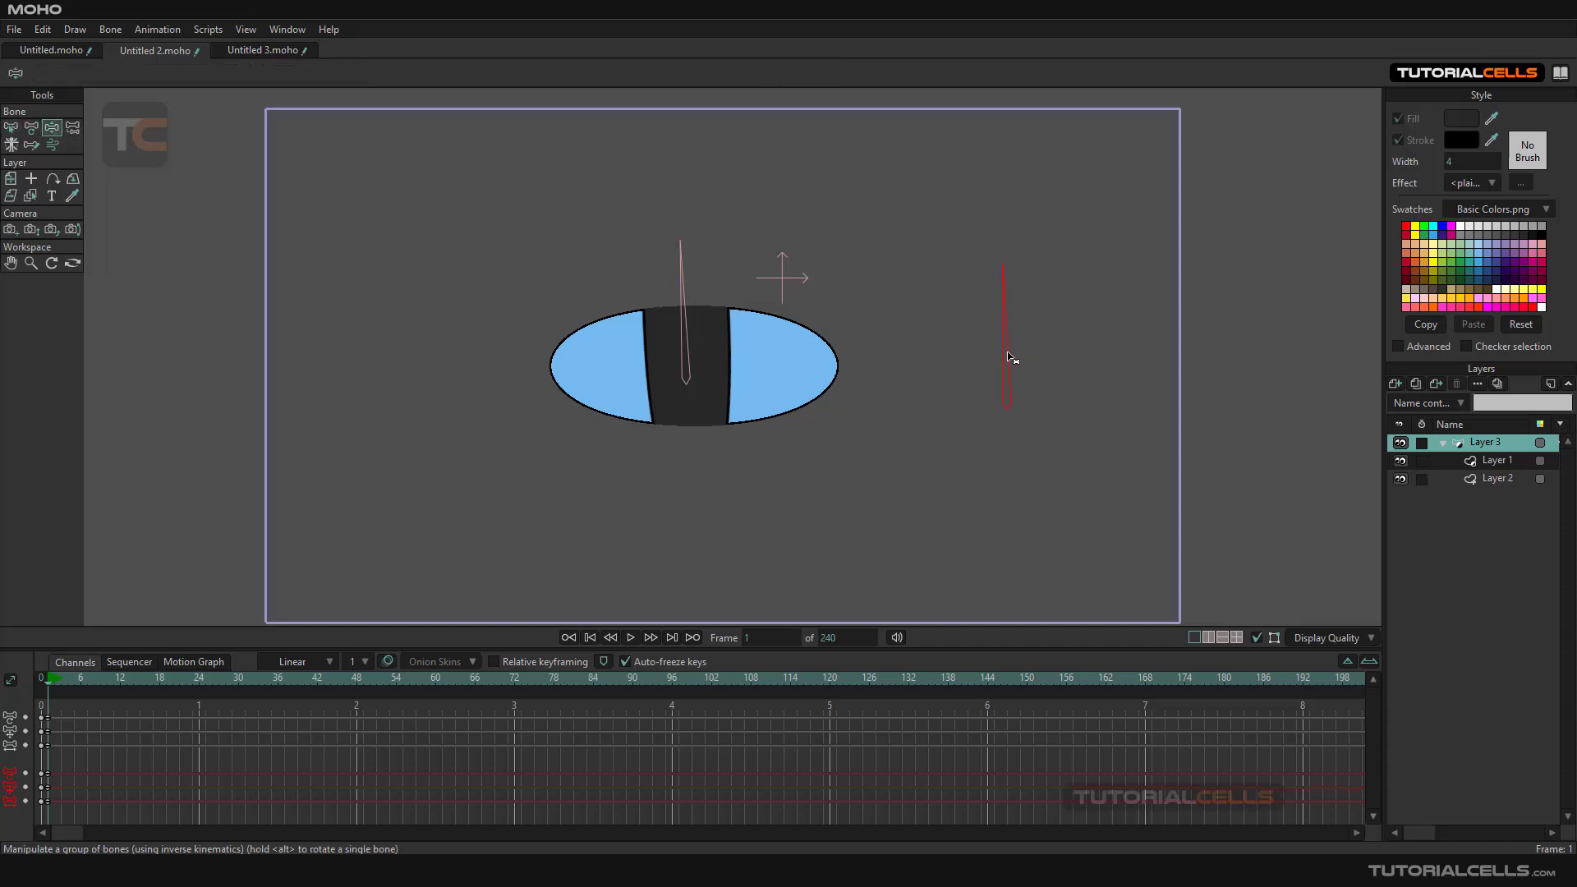
mouse_move(1005, 353)
left_mouse_down()
mouse_move(989, 361)
mouse_move(1008, 363)
left_mouse_up()
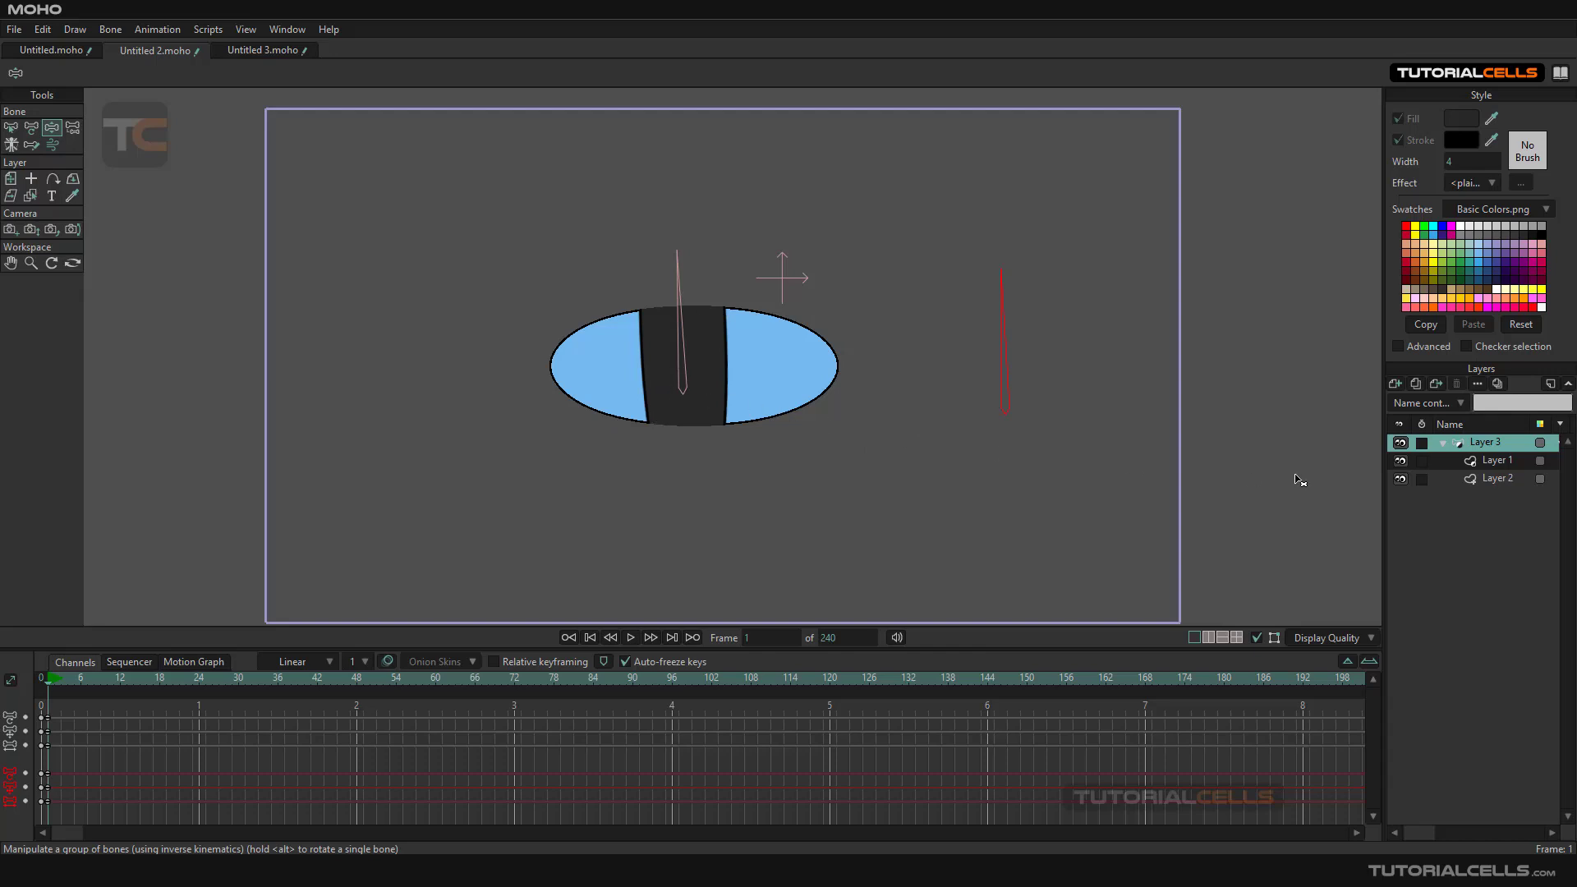
Step: Add a vector layer at frame 0 as the topmost child of the Layer 3 bone layer and activate Draw Shape on it
left_click(1396, 384)
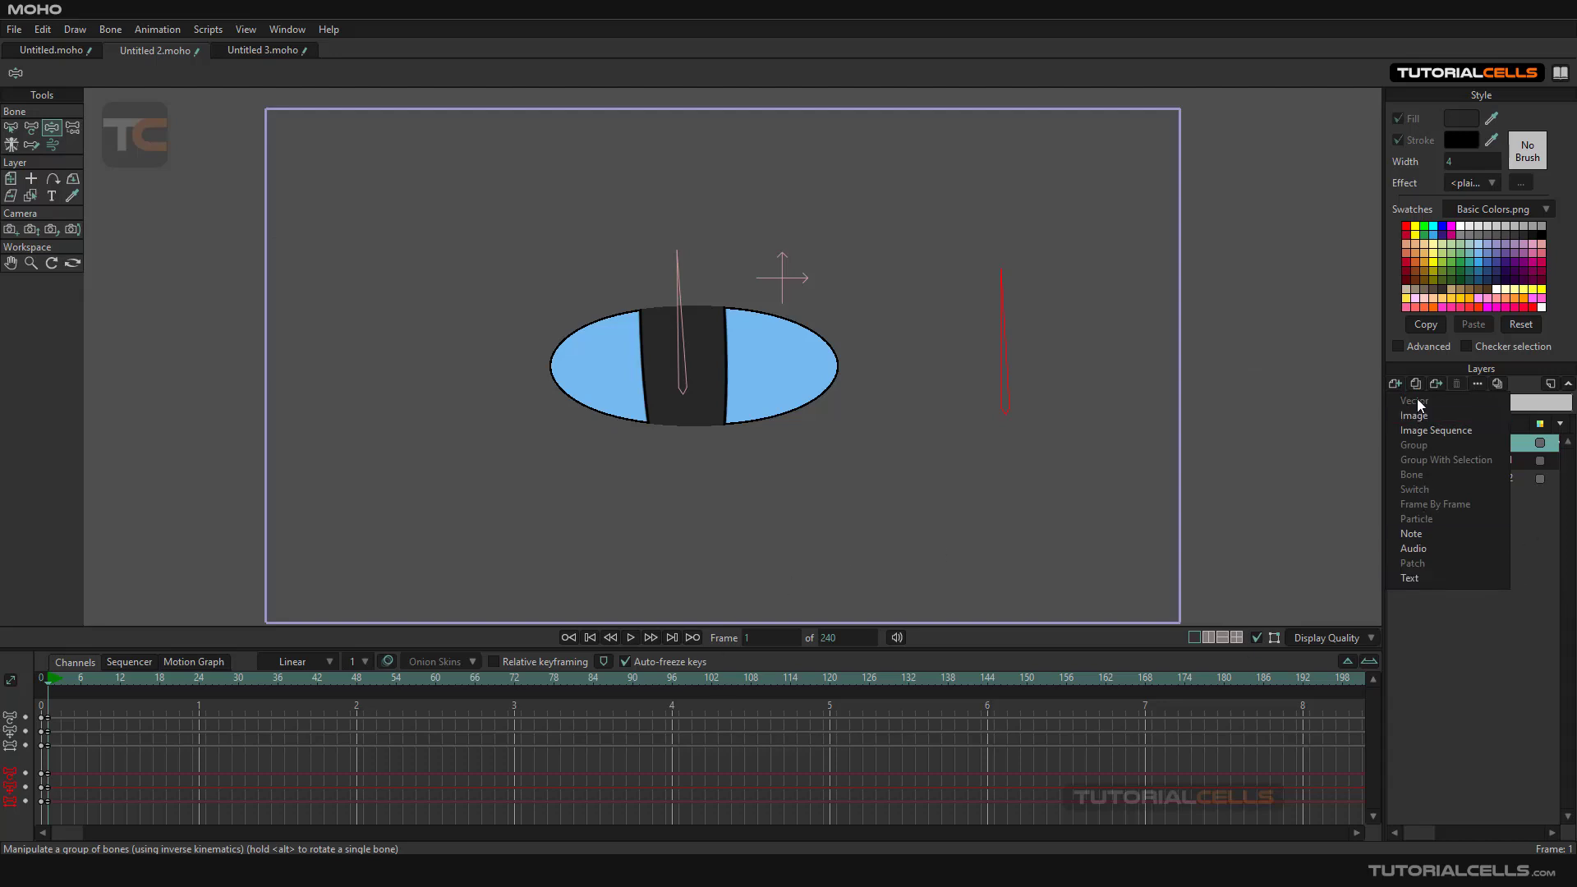
left_click(1461, 621)
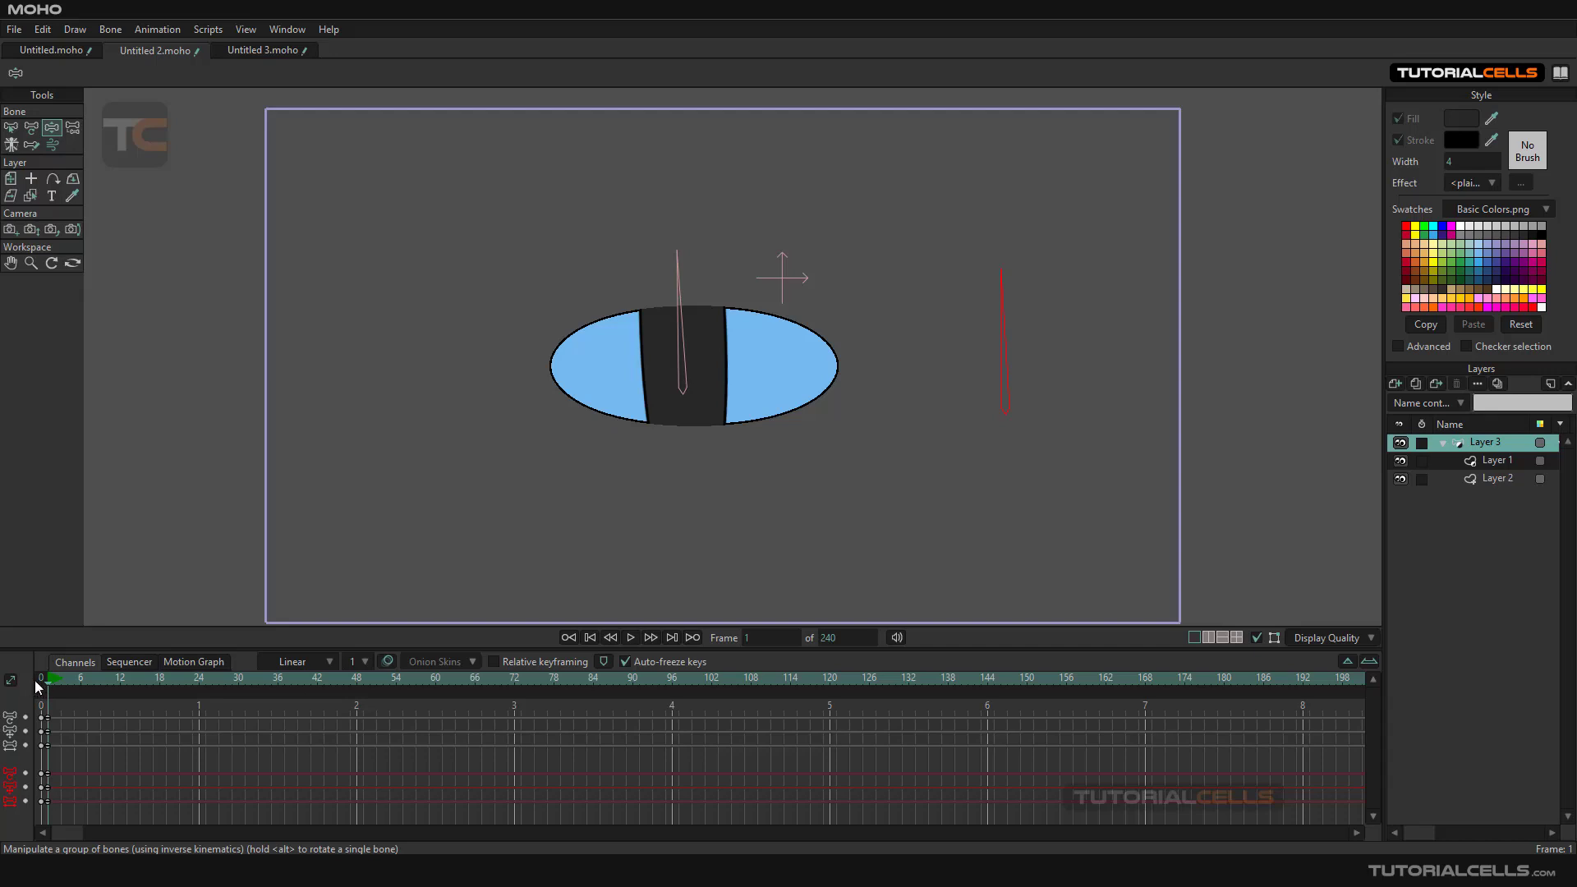
left_click(40, 685)
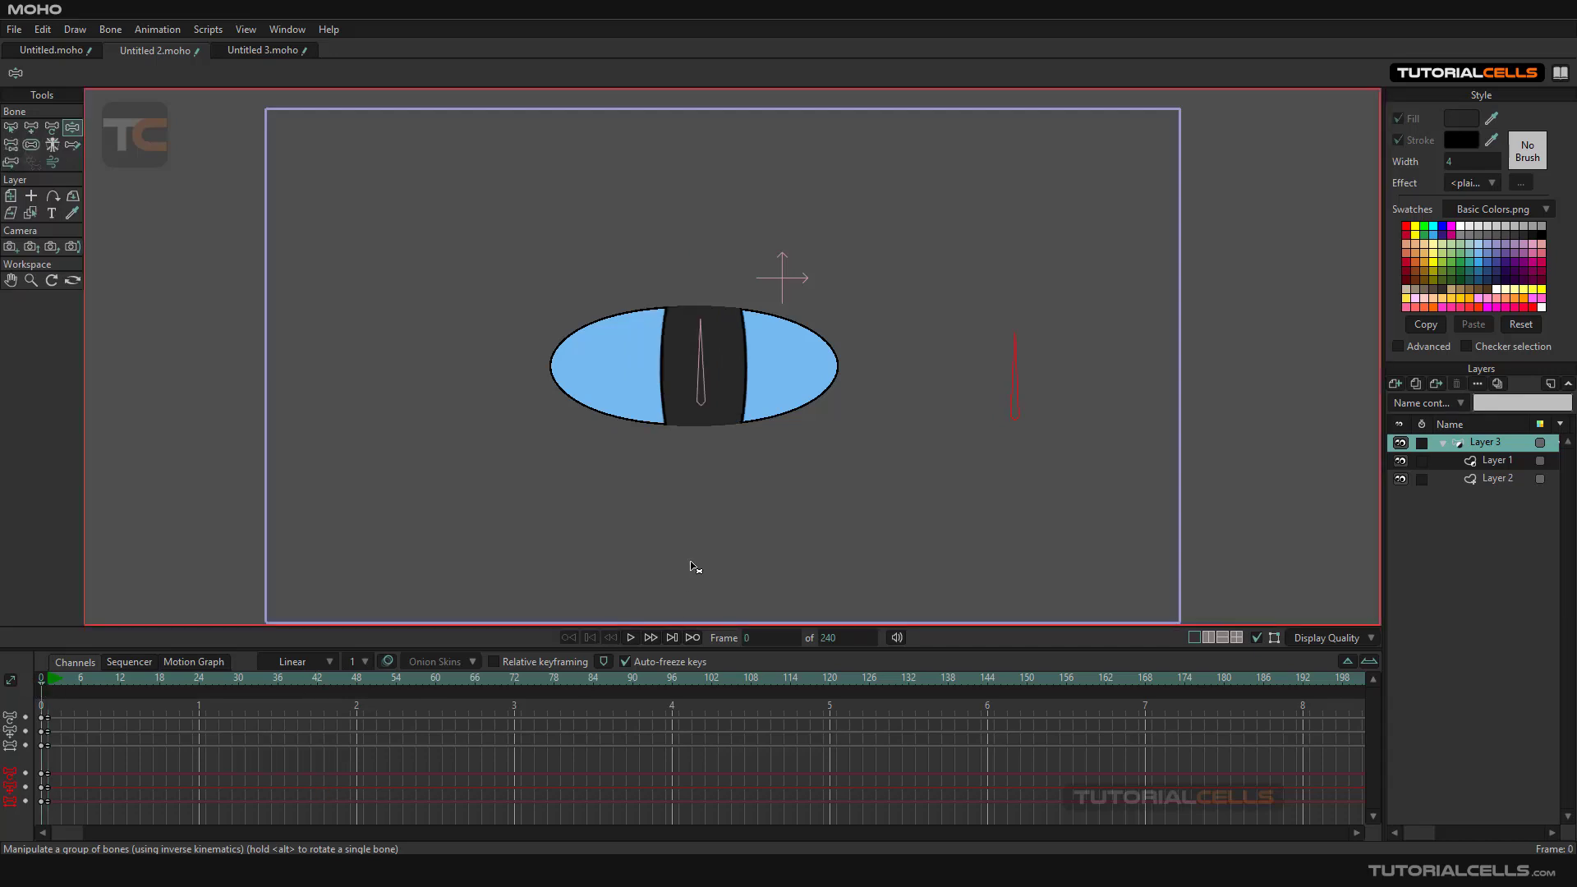
left_click(1401, 383)
left_click(1365, 484)
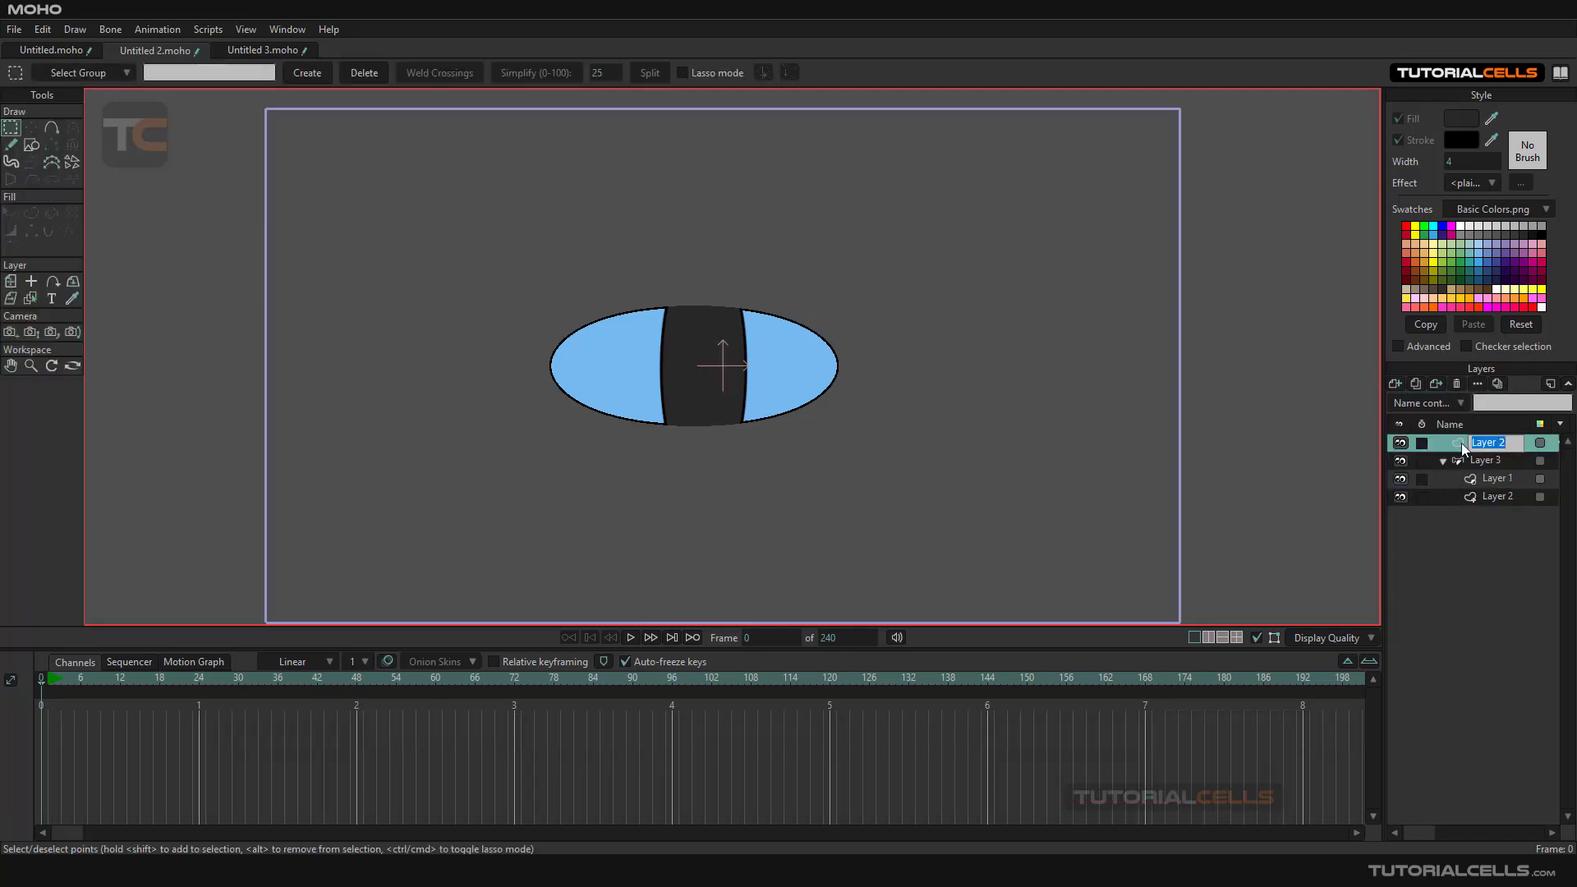
left_click_drag(1461, 447, 1476, 466)
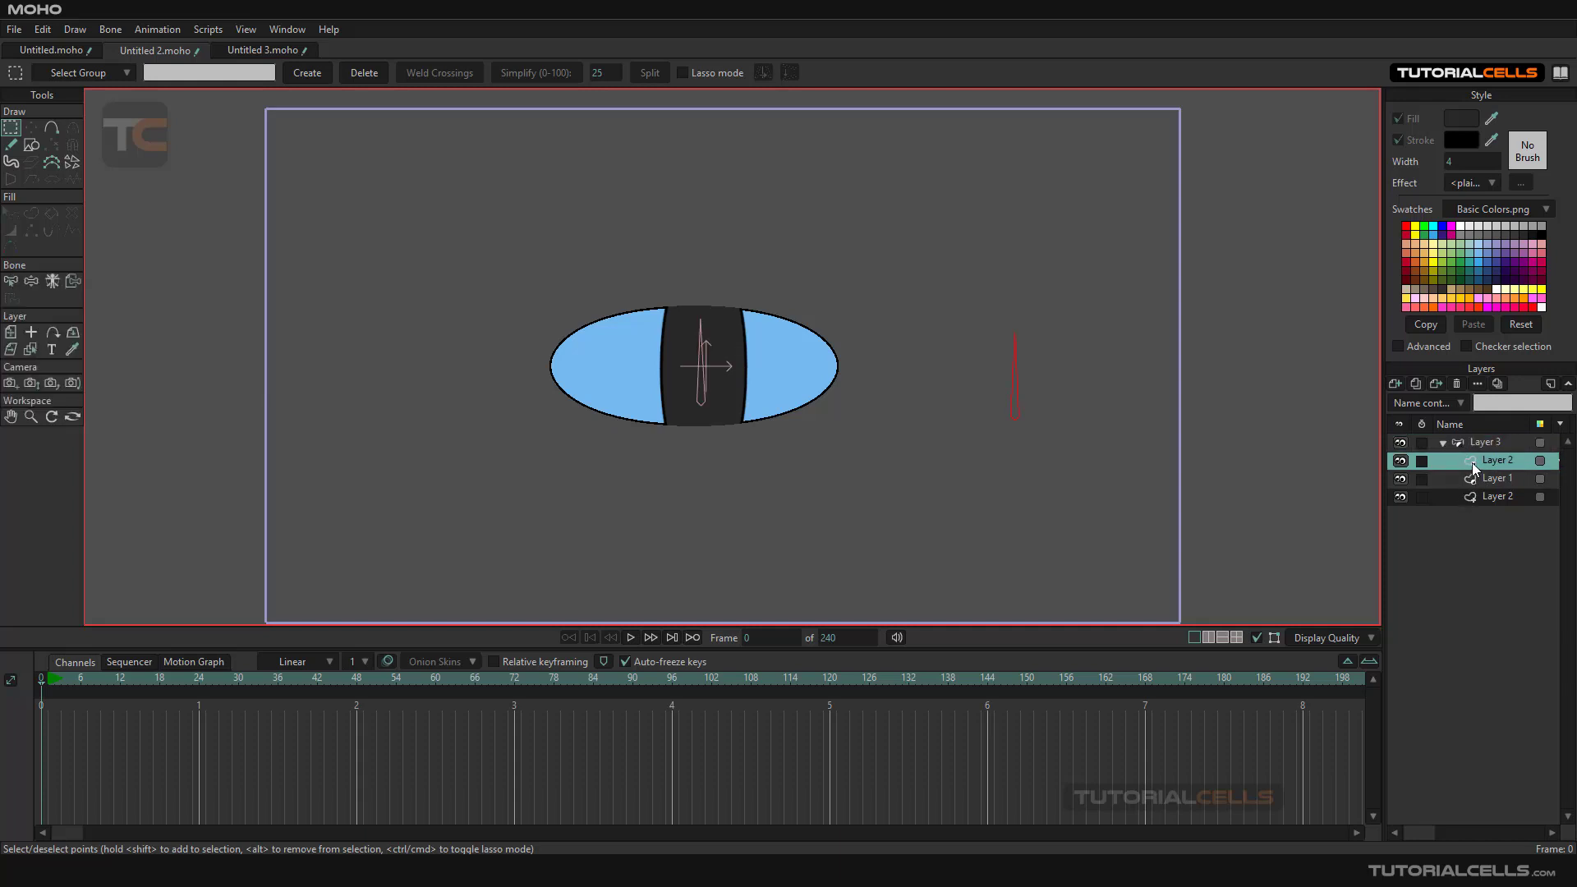
scroll(788, 343, "up", 3)
left_click(31, 145)
mouse_move(275, 172)
left_mouse_down()
mouse_move(940, 396)
mouse_move(1015, 396)
left_mouse_up()
key("ctrl+z")
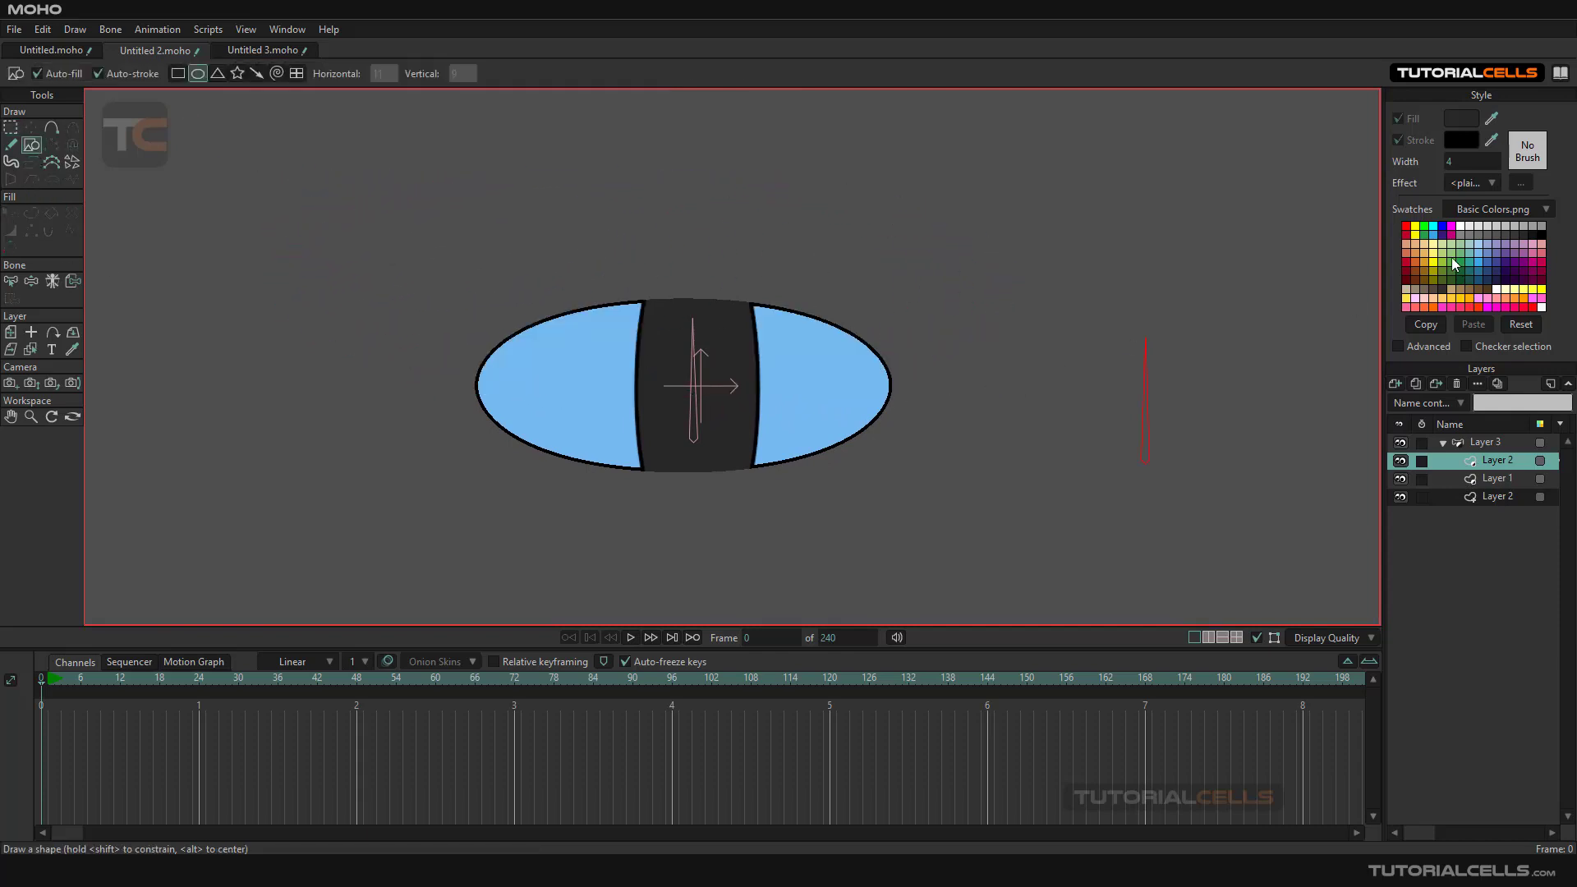
left_click(1420, 254)
left_click_drag(335, 203, 898, 373)
key("ctrl+z")
Step: Draw a wide ellipse over the upper half of the eye as an eyelid, give it a light orange fill and deselect it
left_click(1412, 258)
left_click_drag(392, 221, 979, 396)
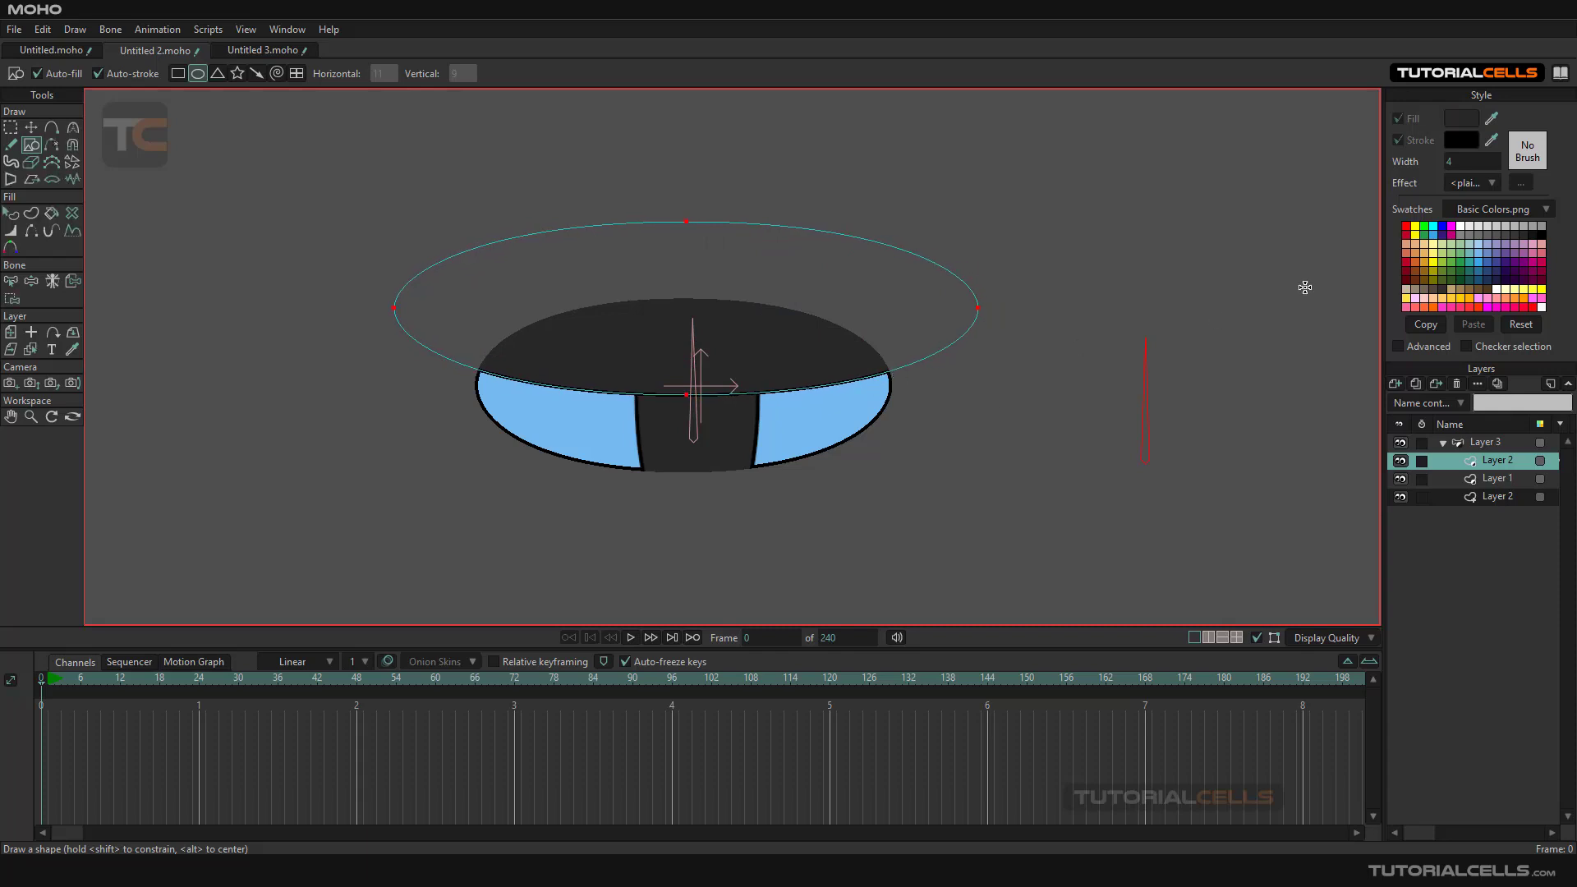
left_click(11, 212)
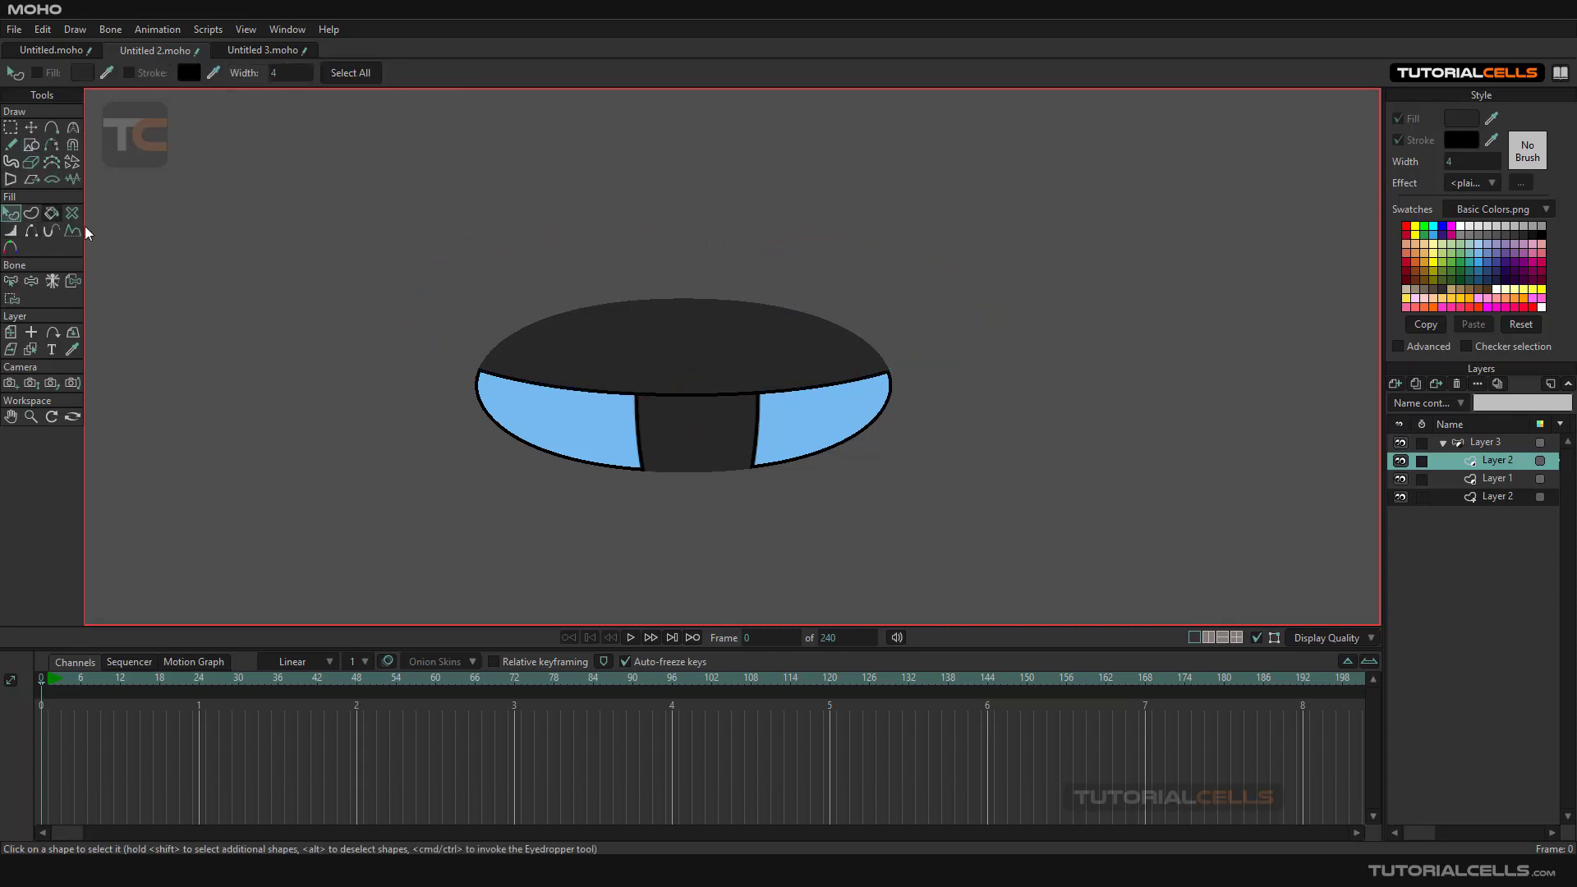
left_click(651, 376)
left_click(1409, 256)
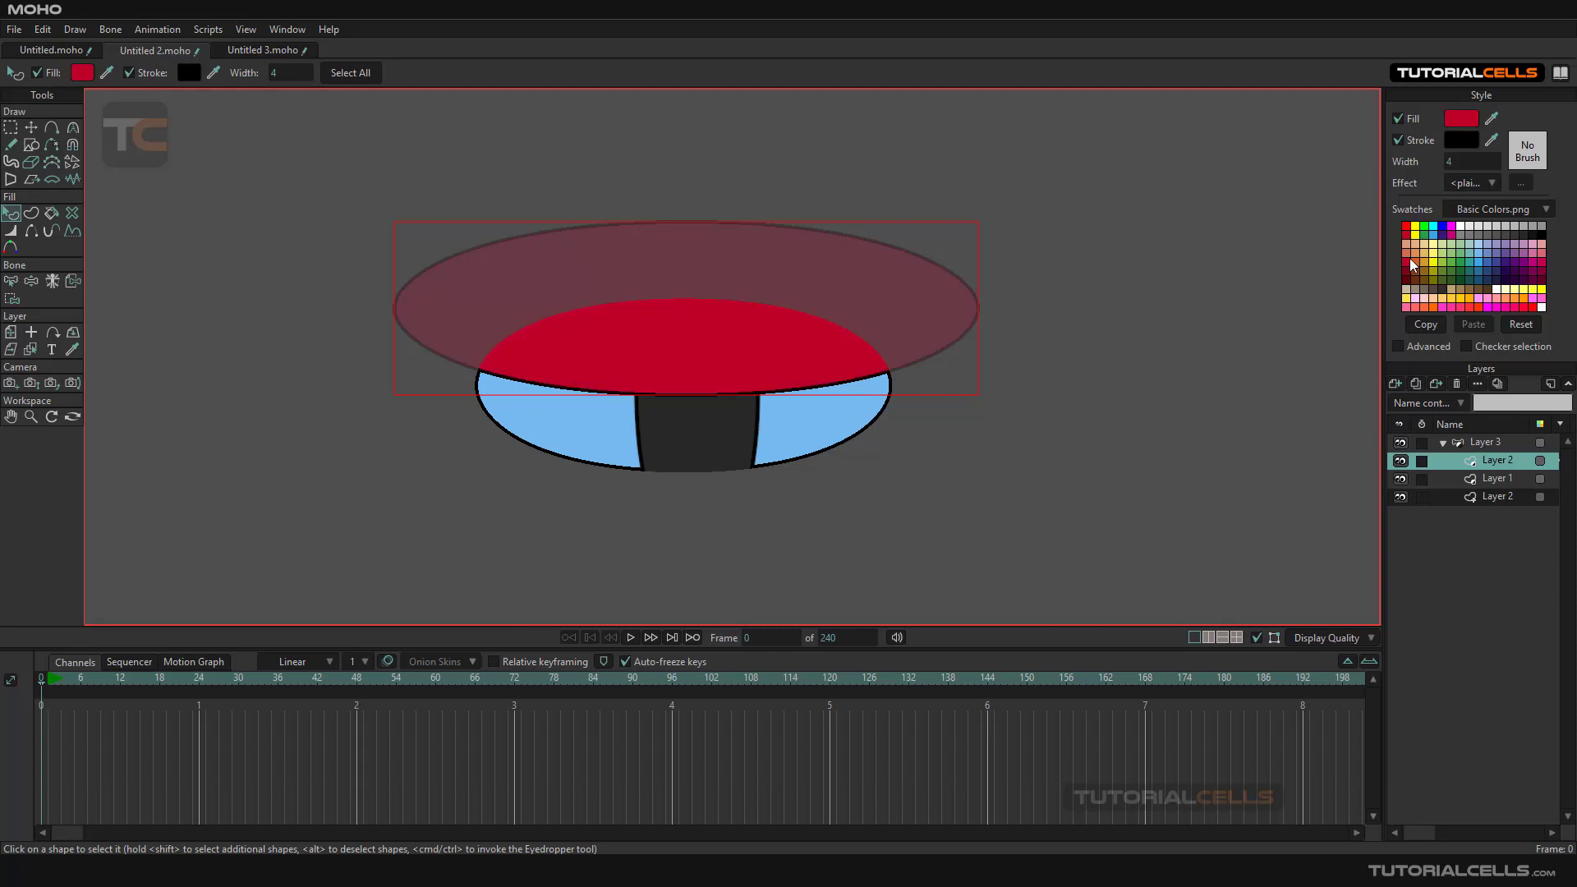
left_click(1420, 245)
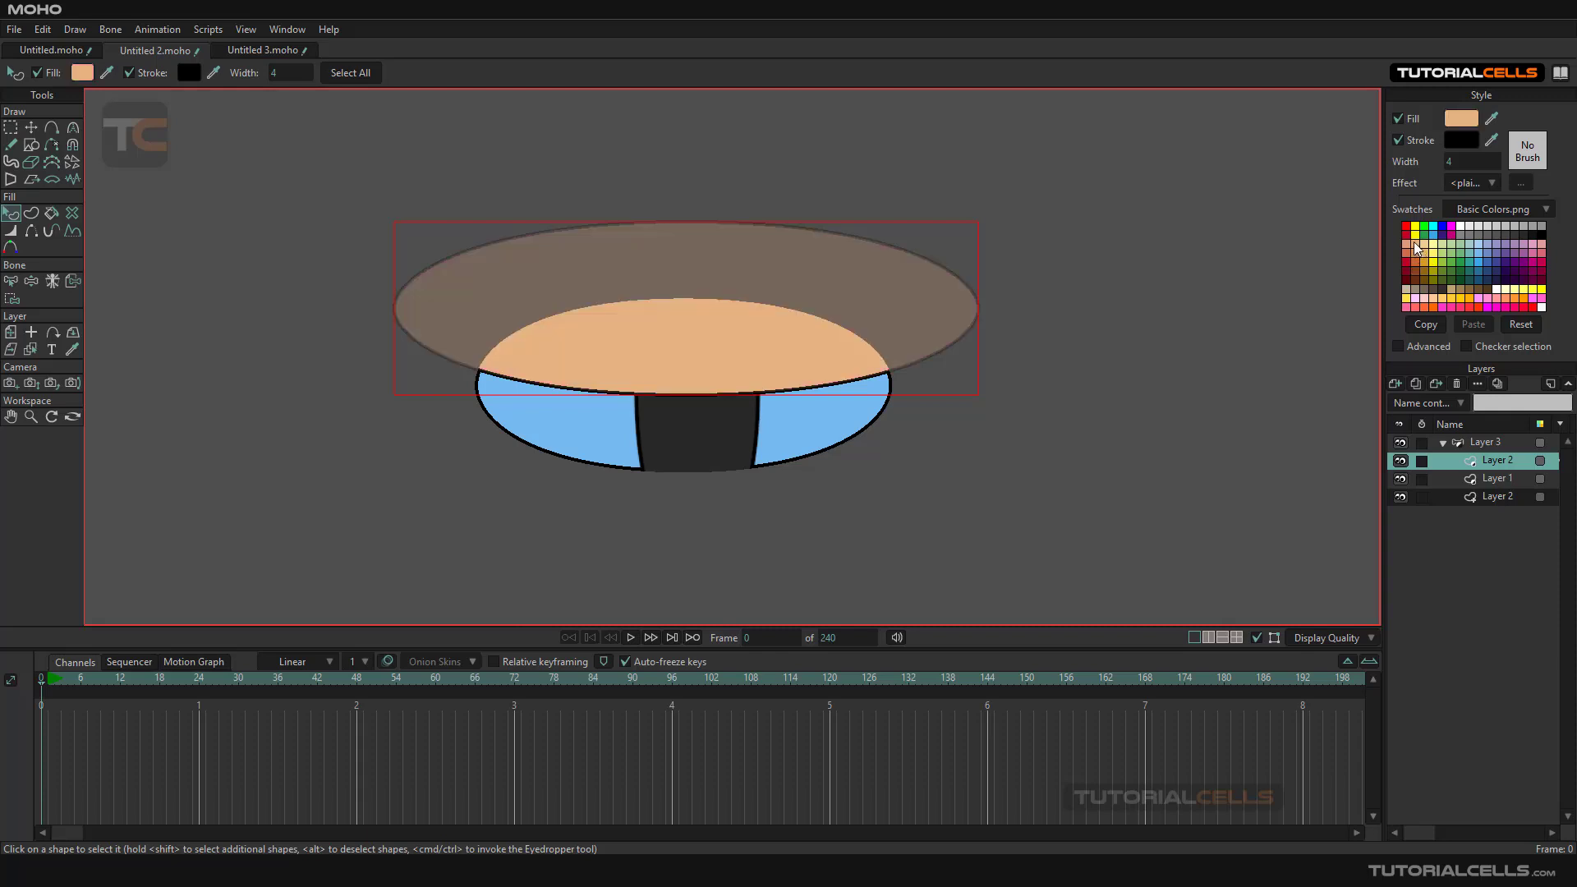
left_click(30, 128)
left_click(291, 296)
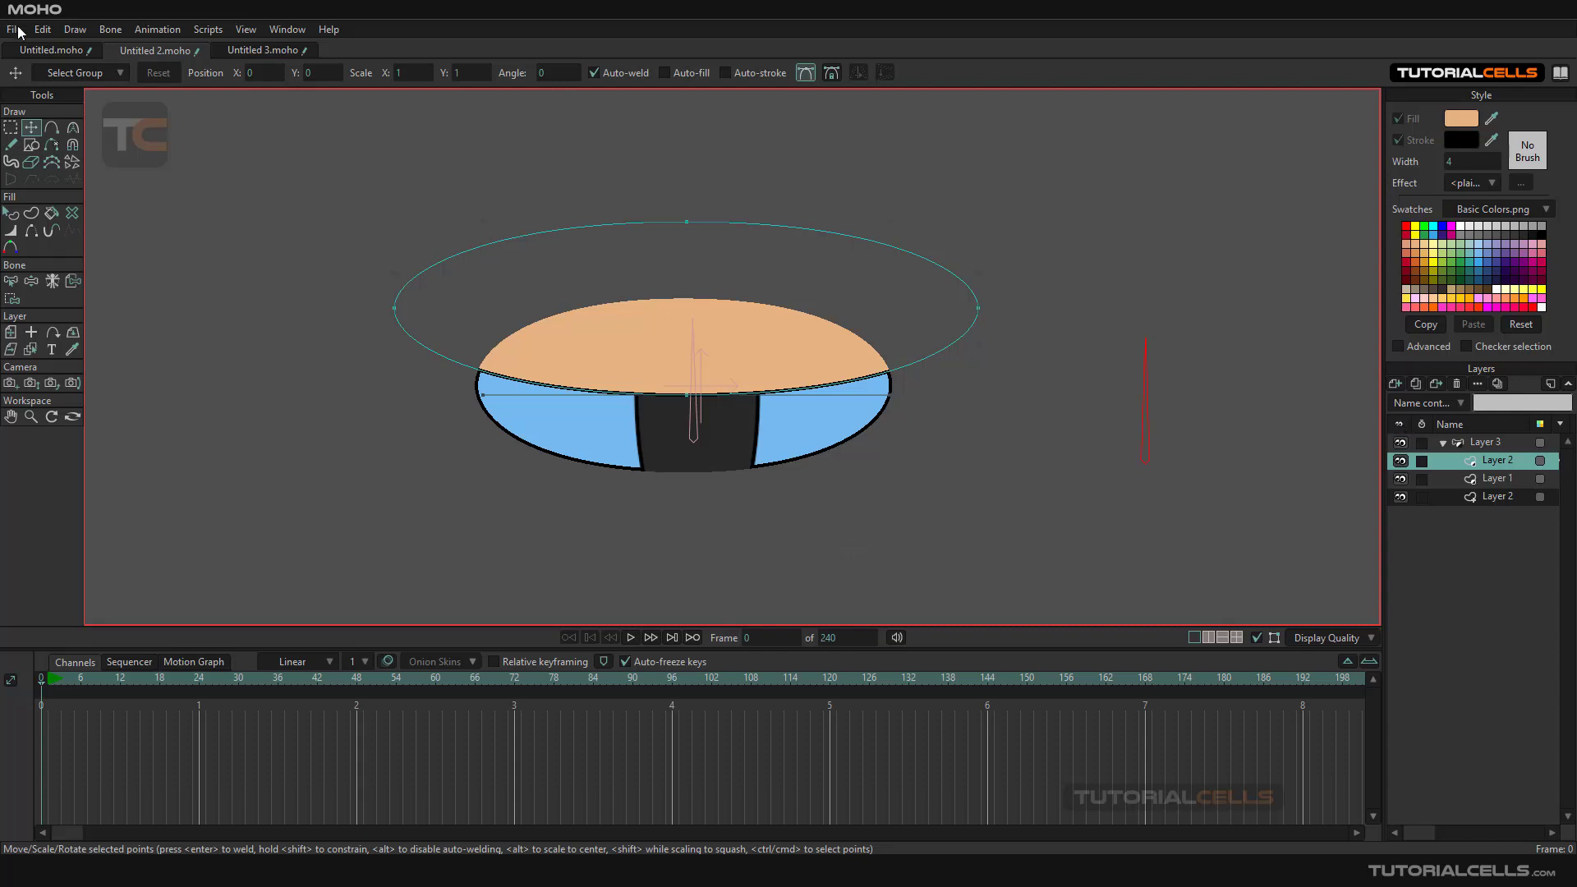
Step: In the Layer 3 bone layer, deselect all bones and add a short vertical, unparented bone to the left of the eye
left_click(1461, 442)
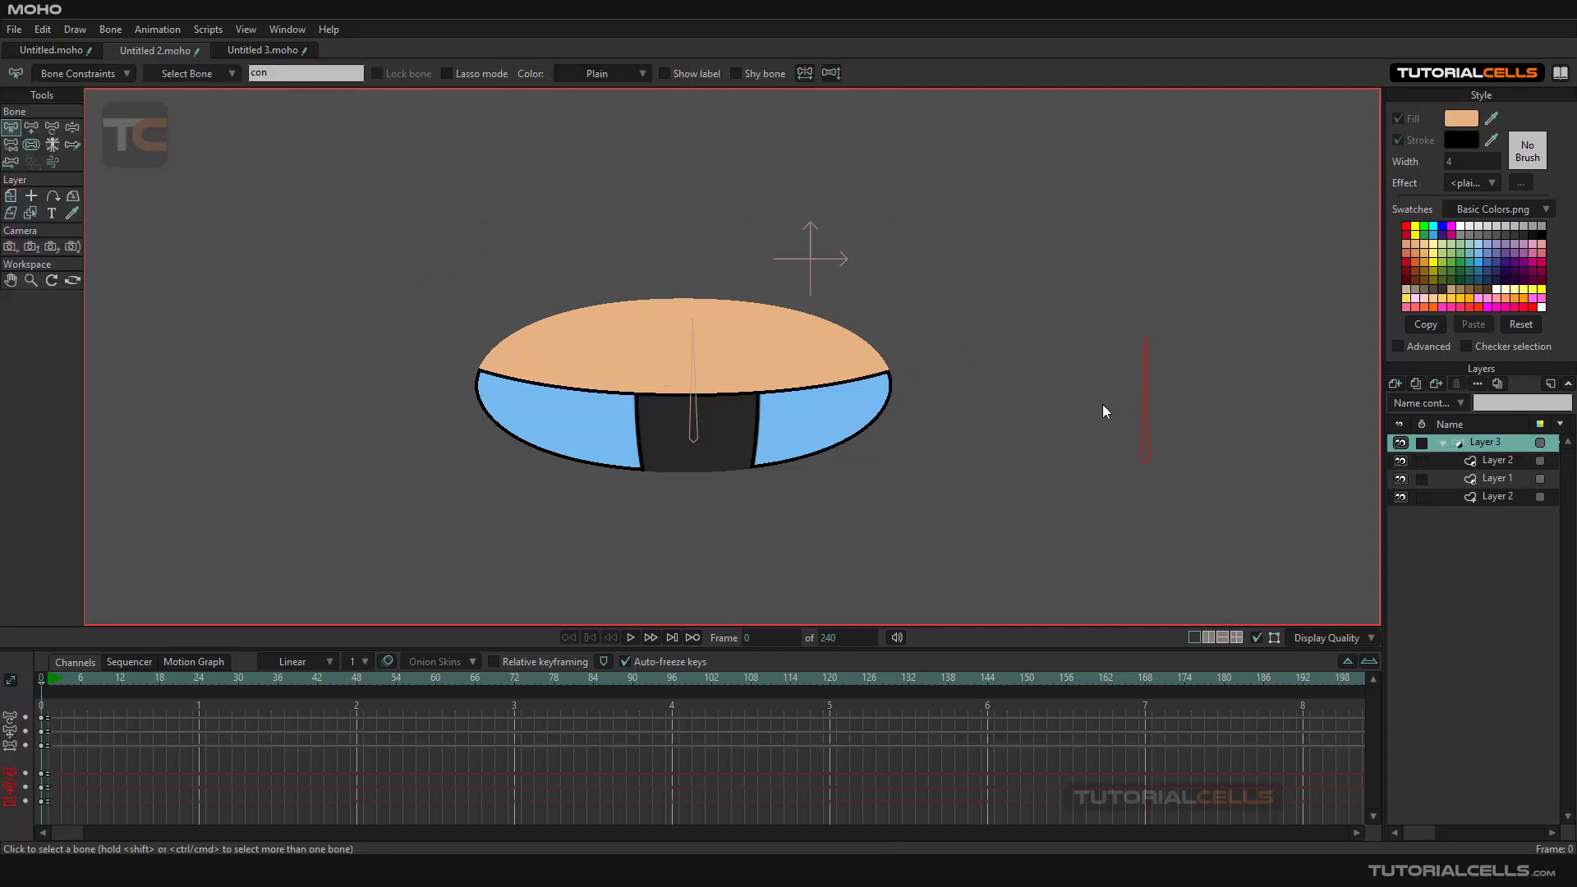
left_click(1037, 372)
scroll(846, 368, "down", 2)
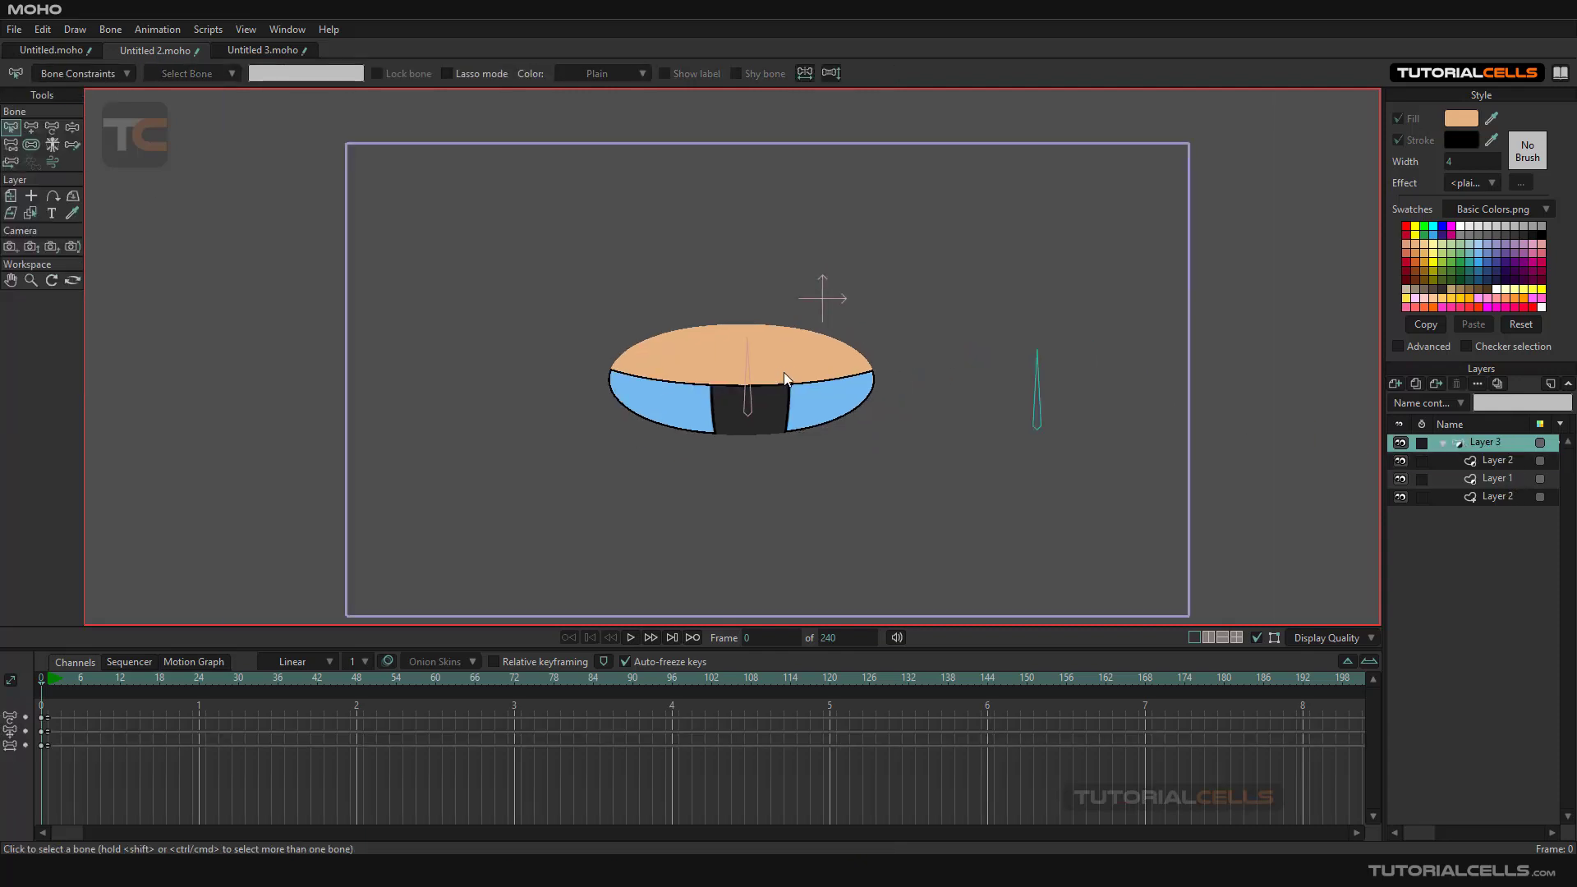
scroll(668, 400, "up", 3)
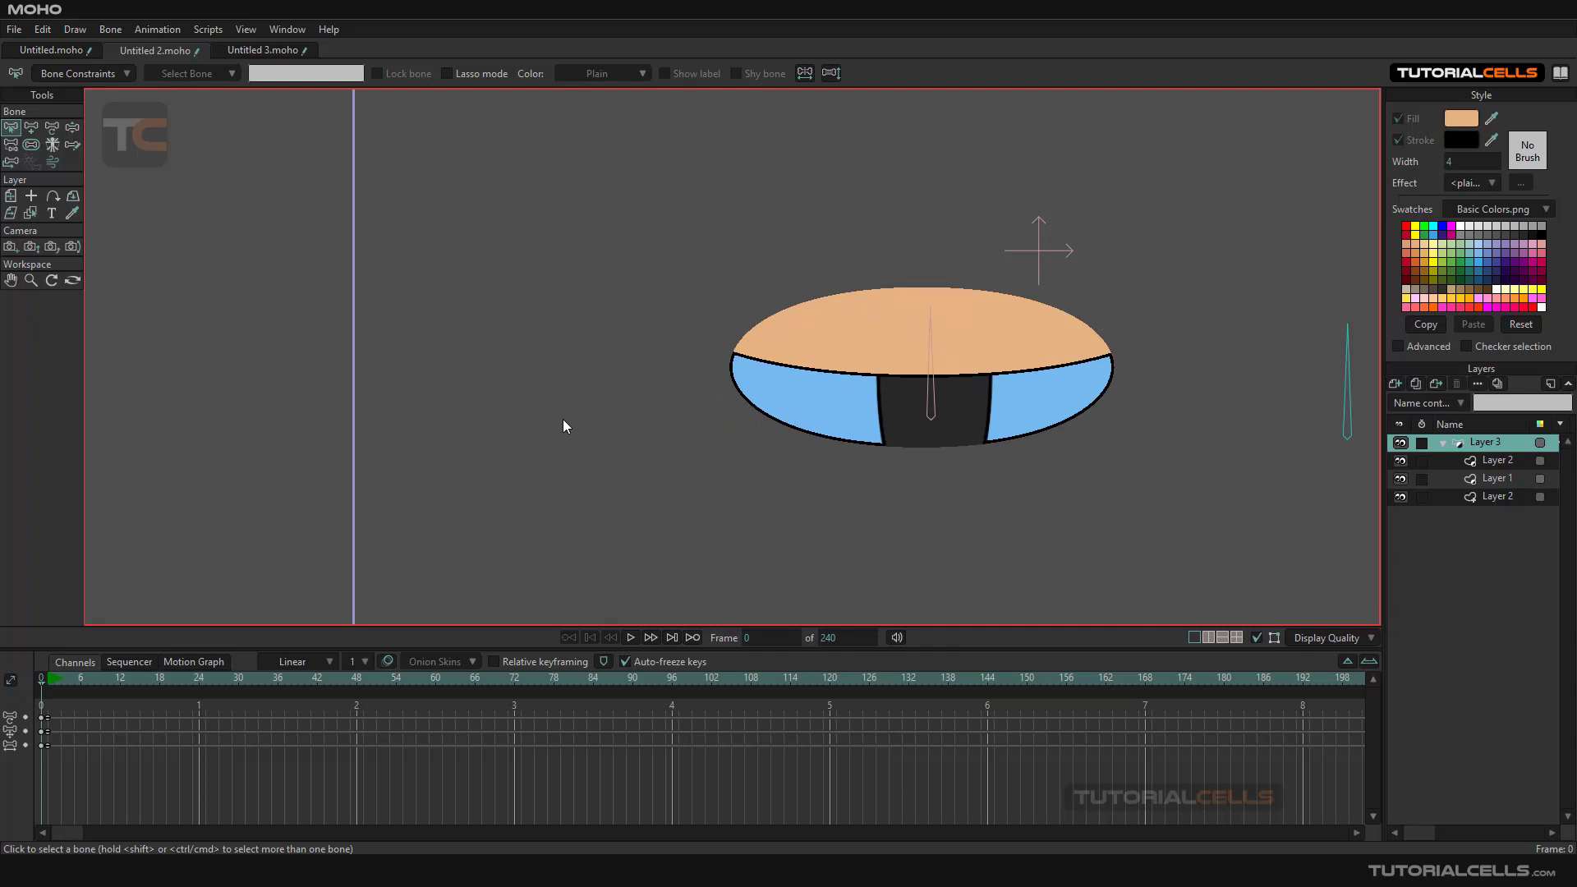
left_click(32, 127)
left_click_drag(563, 416, 563, 320)
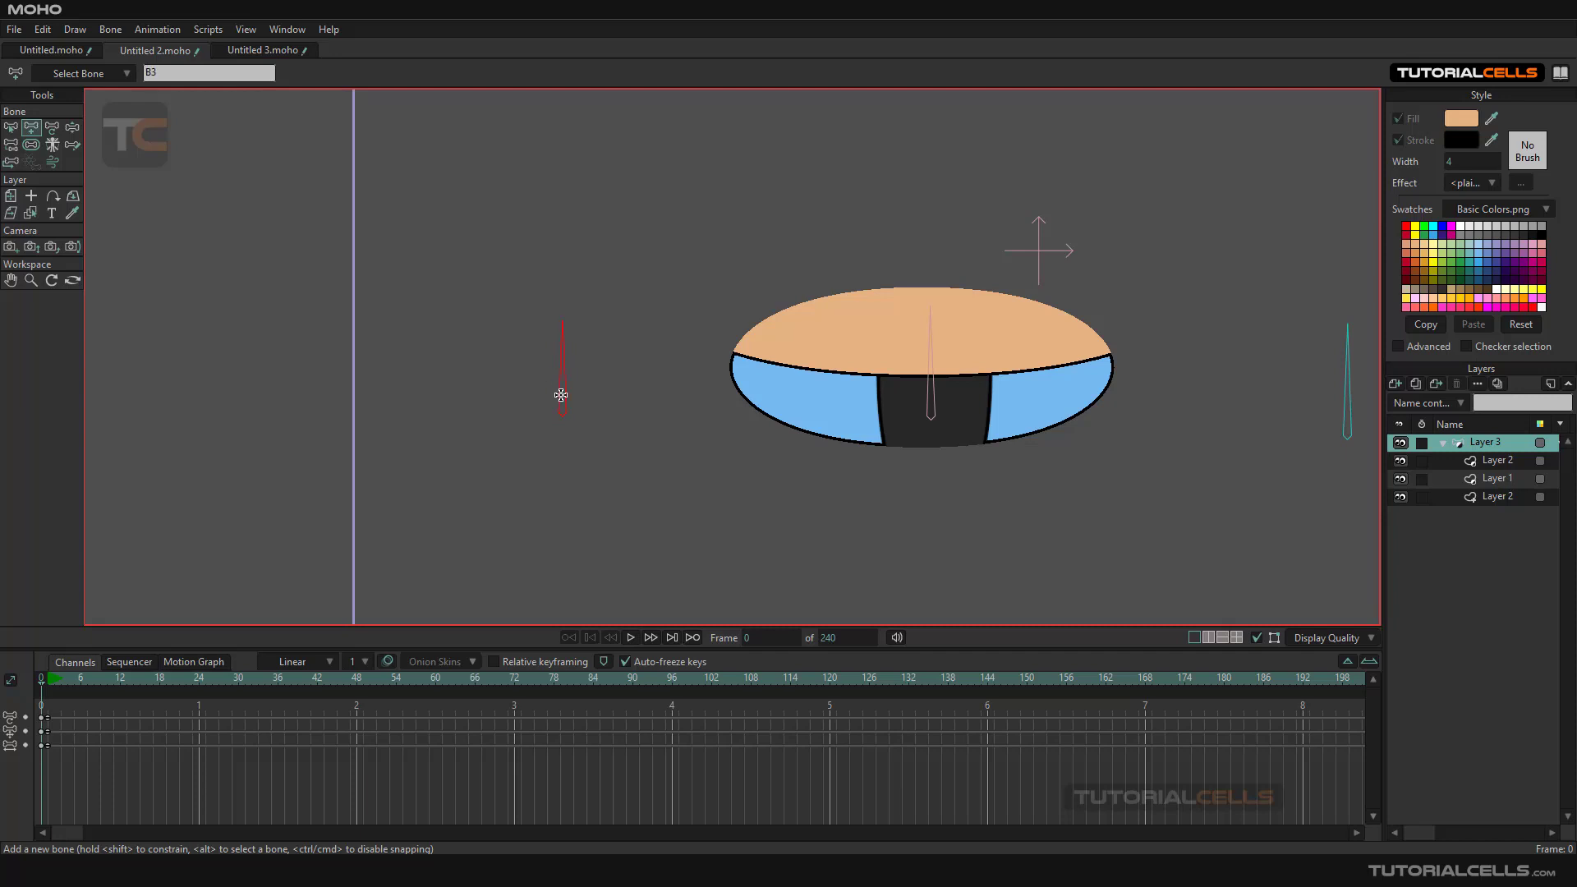
Step: Start making a smart bone dial from the new bone and name it blink
left_click(111, 29)
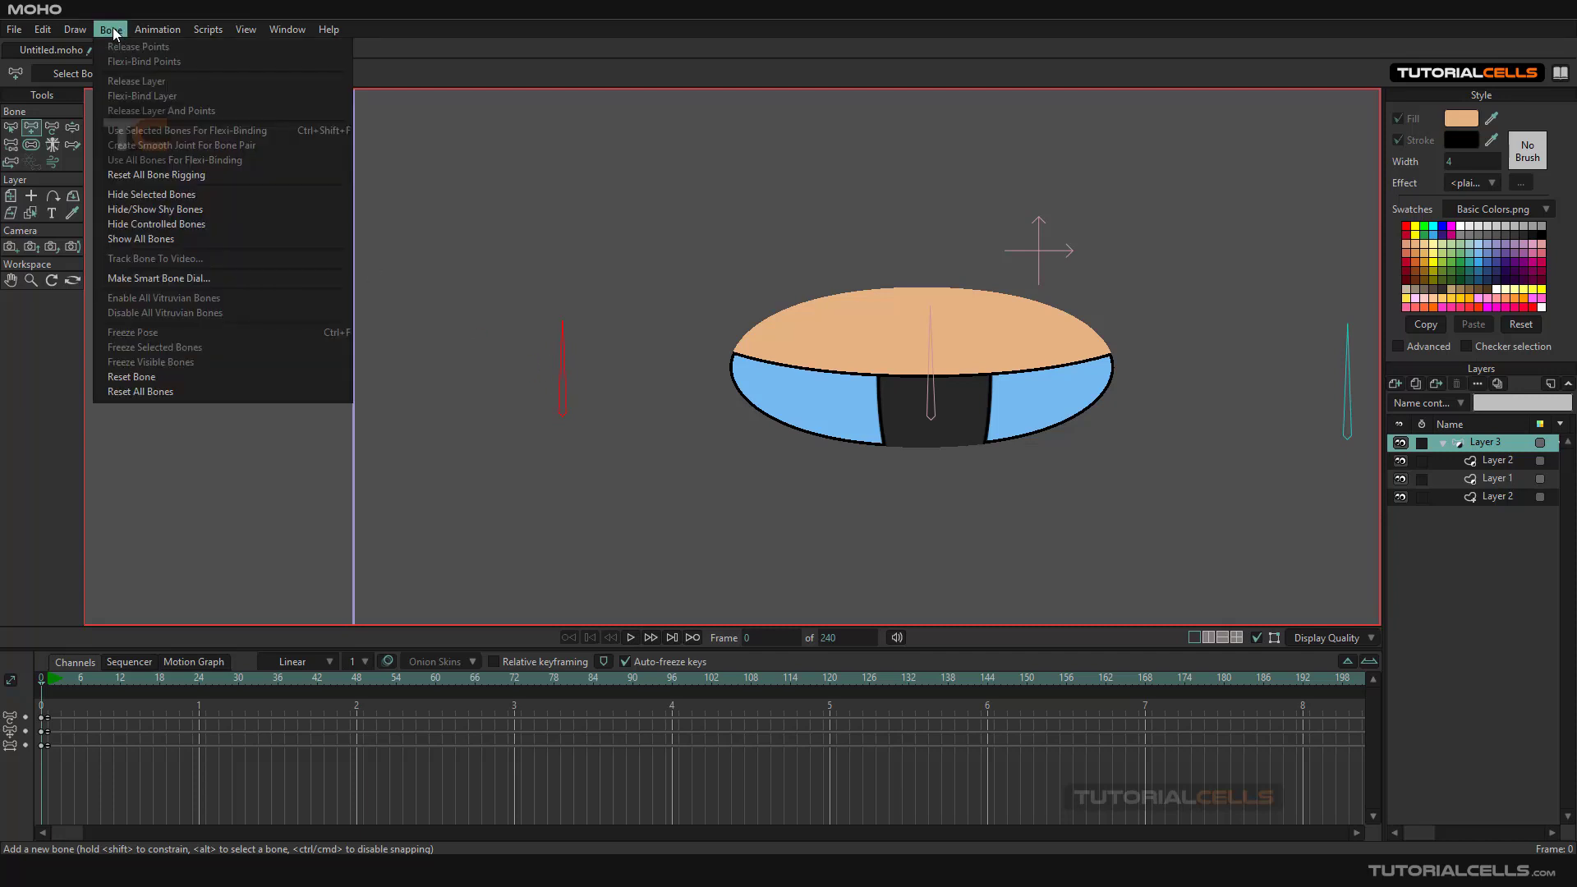
left_click(175, 282)
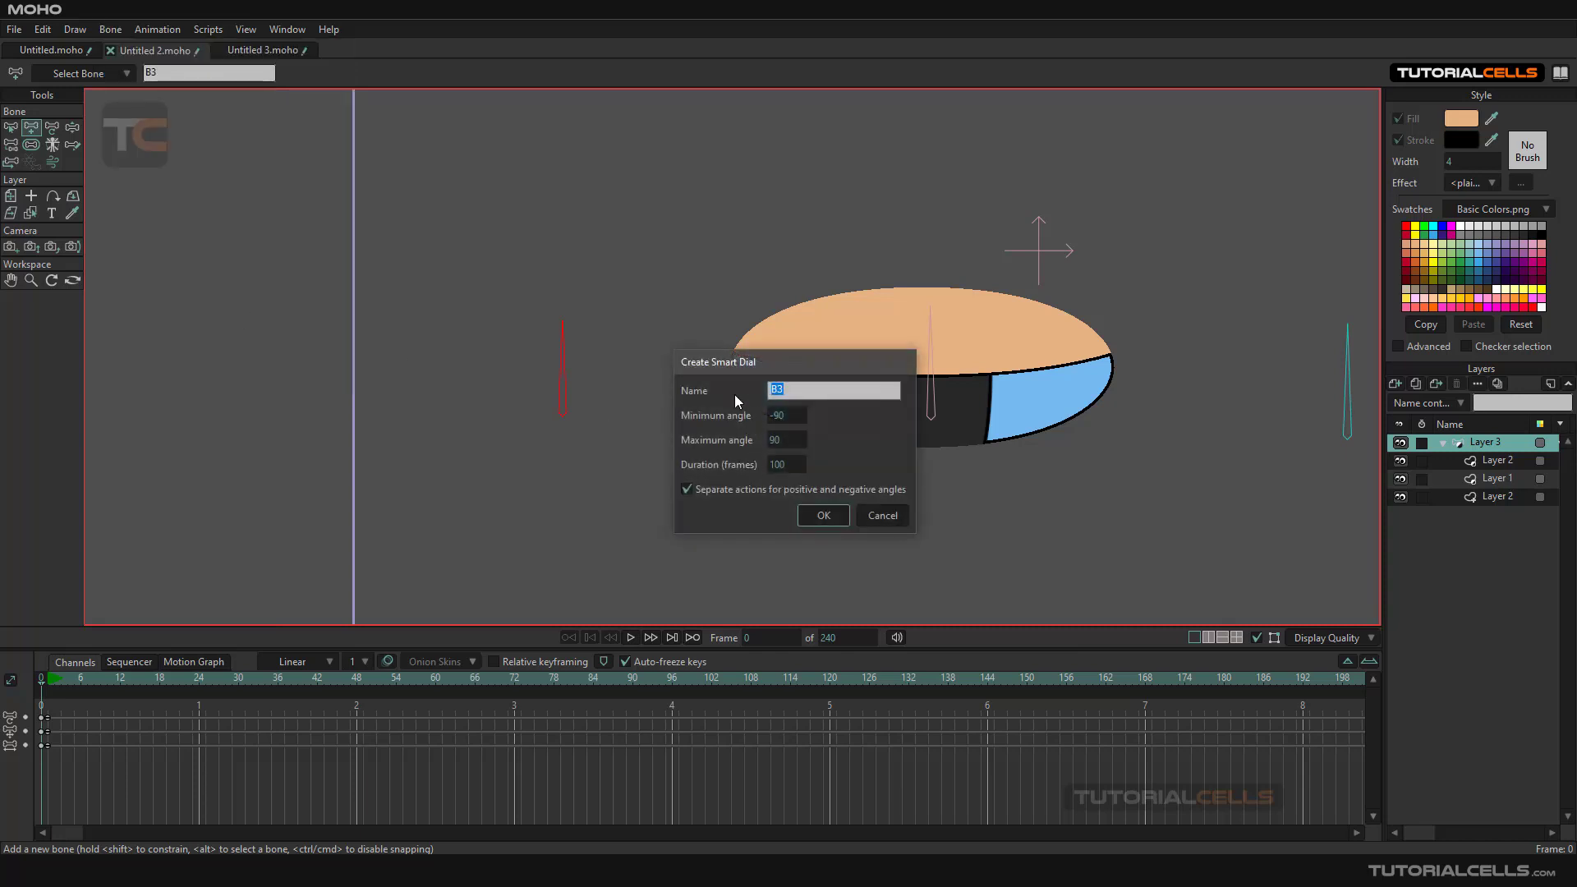
left_click_drag(716, 362, 709, 347)
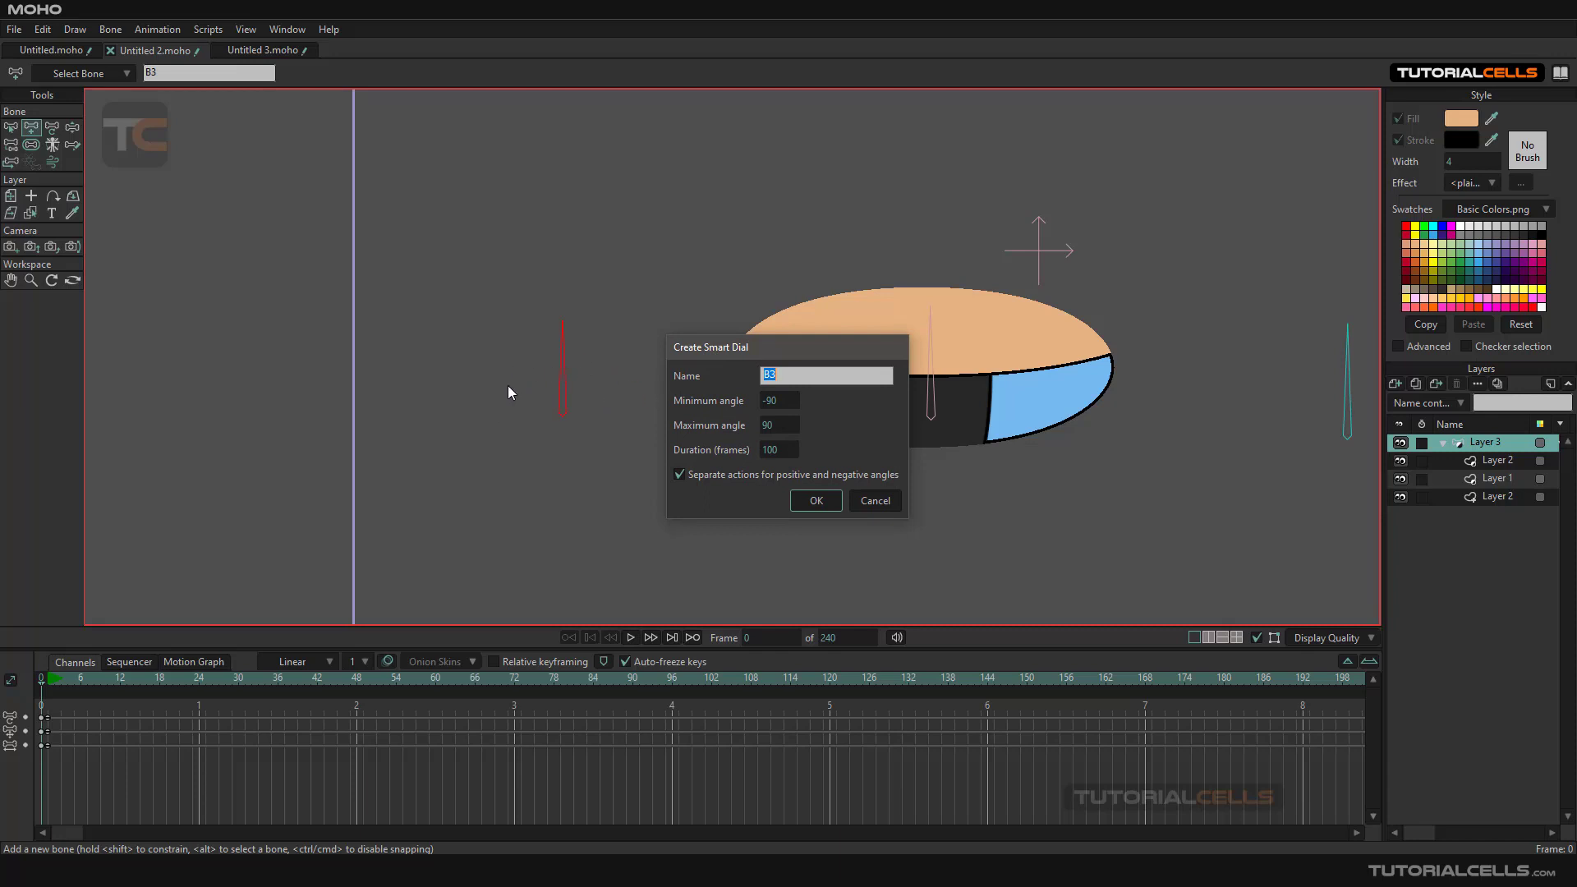
left_click_drag(684, 348, 691, 350)
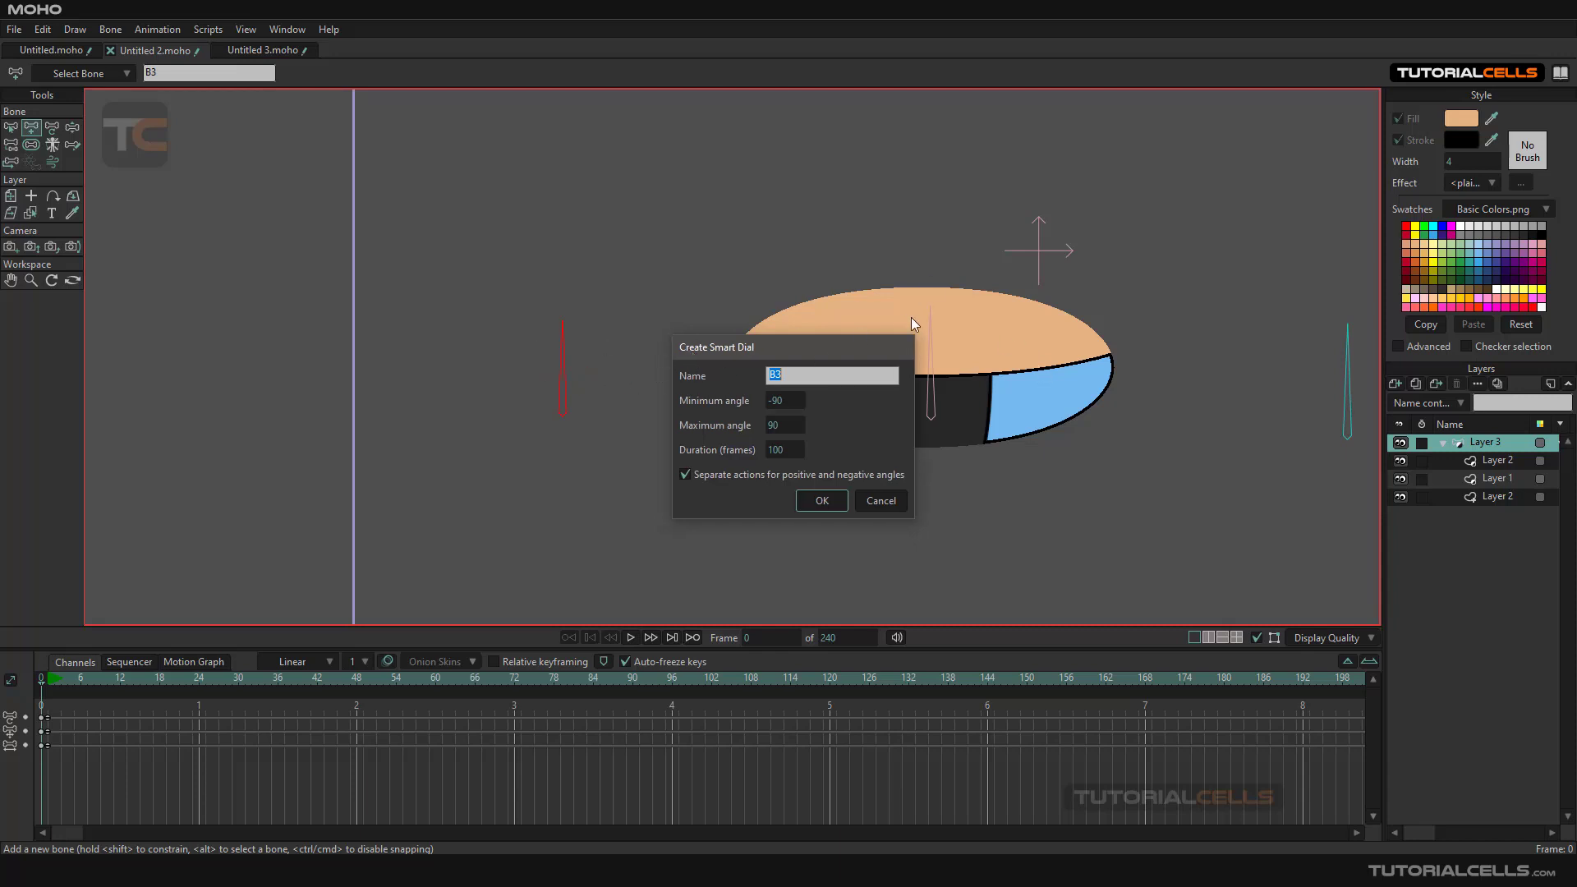
left_click_drag(825, 353, 808, 313)
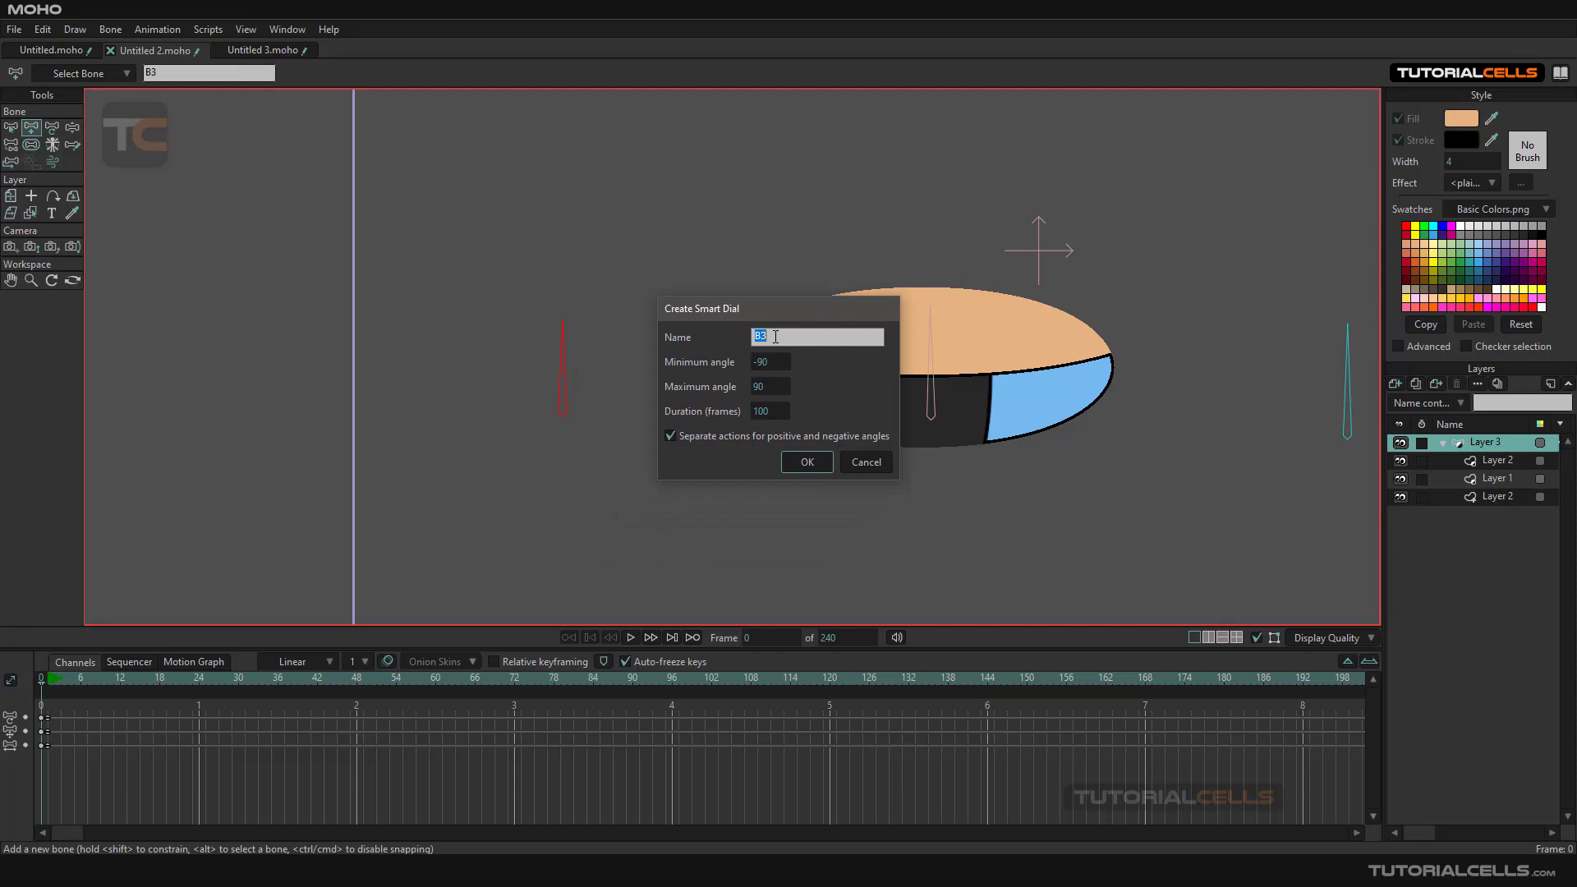
type("دمهدن")
key("BackSpace")
key("BackSpace")
key("BackSpace")
key("BackSpace")
key("BackSpace")
type("blin")
Step: Set the dial's minimum angle to -70 and maximum to 70, turn off separate actions for positive and negative angles, and create the dial
left_click(767, 365)
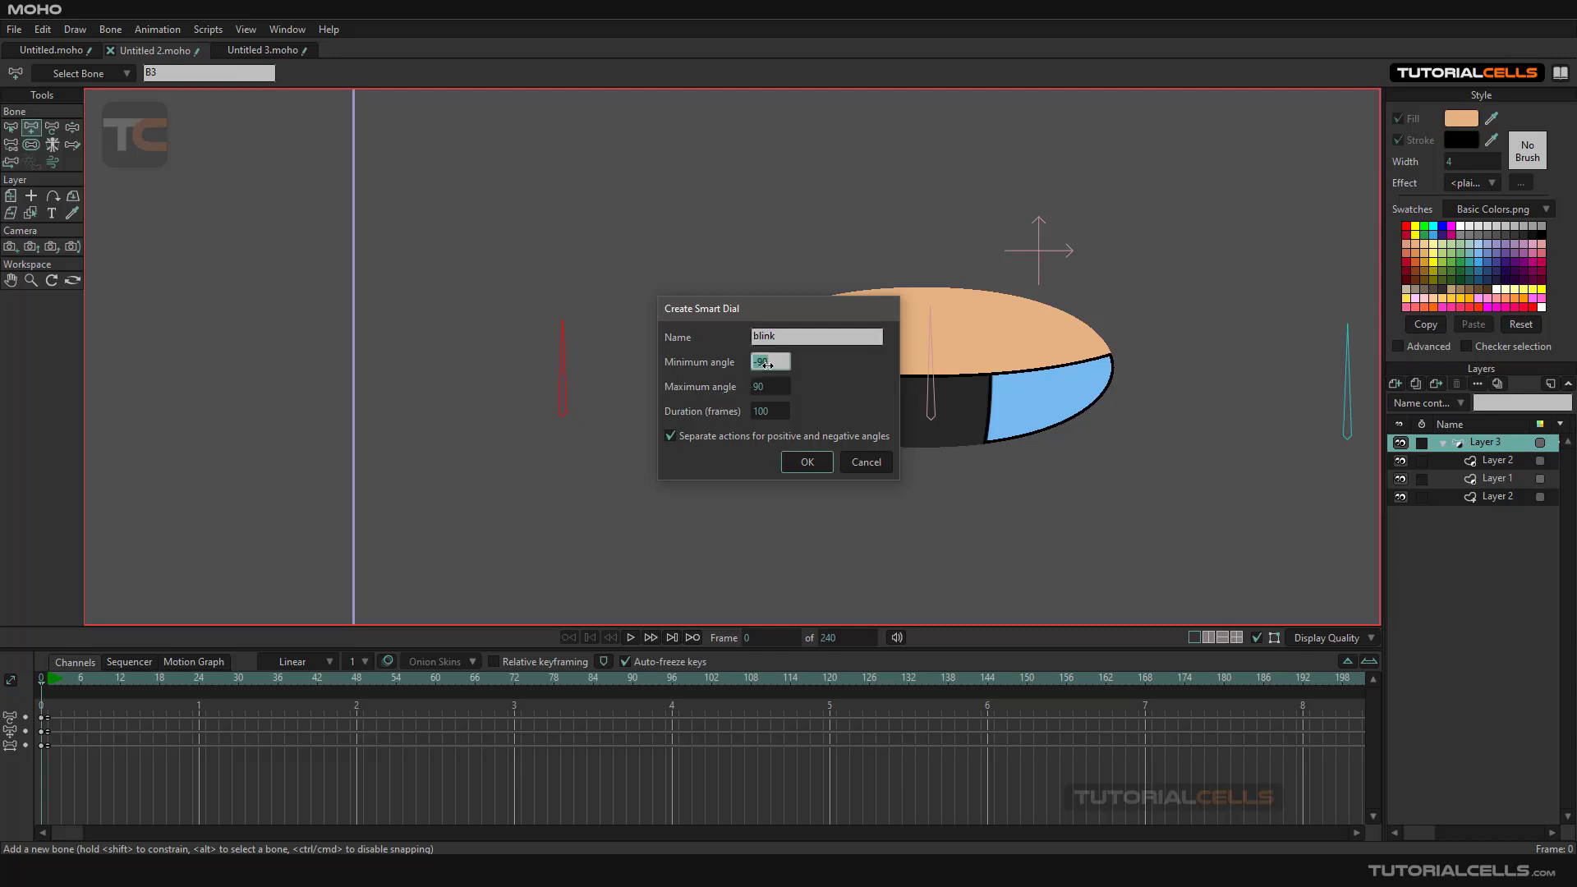
type("-70")
left_click(765, 387)
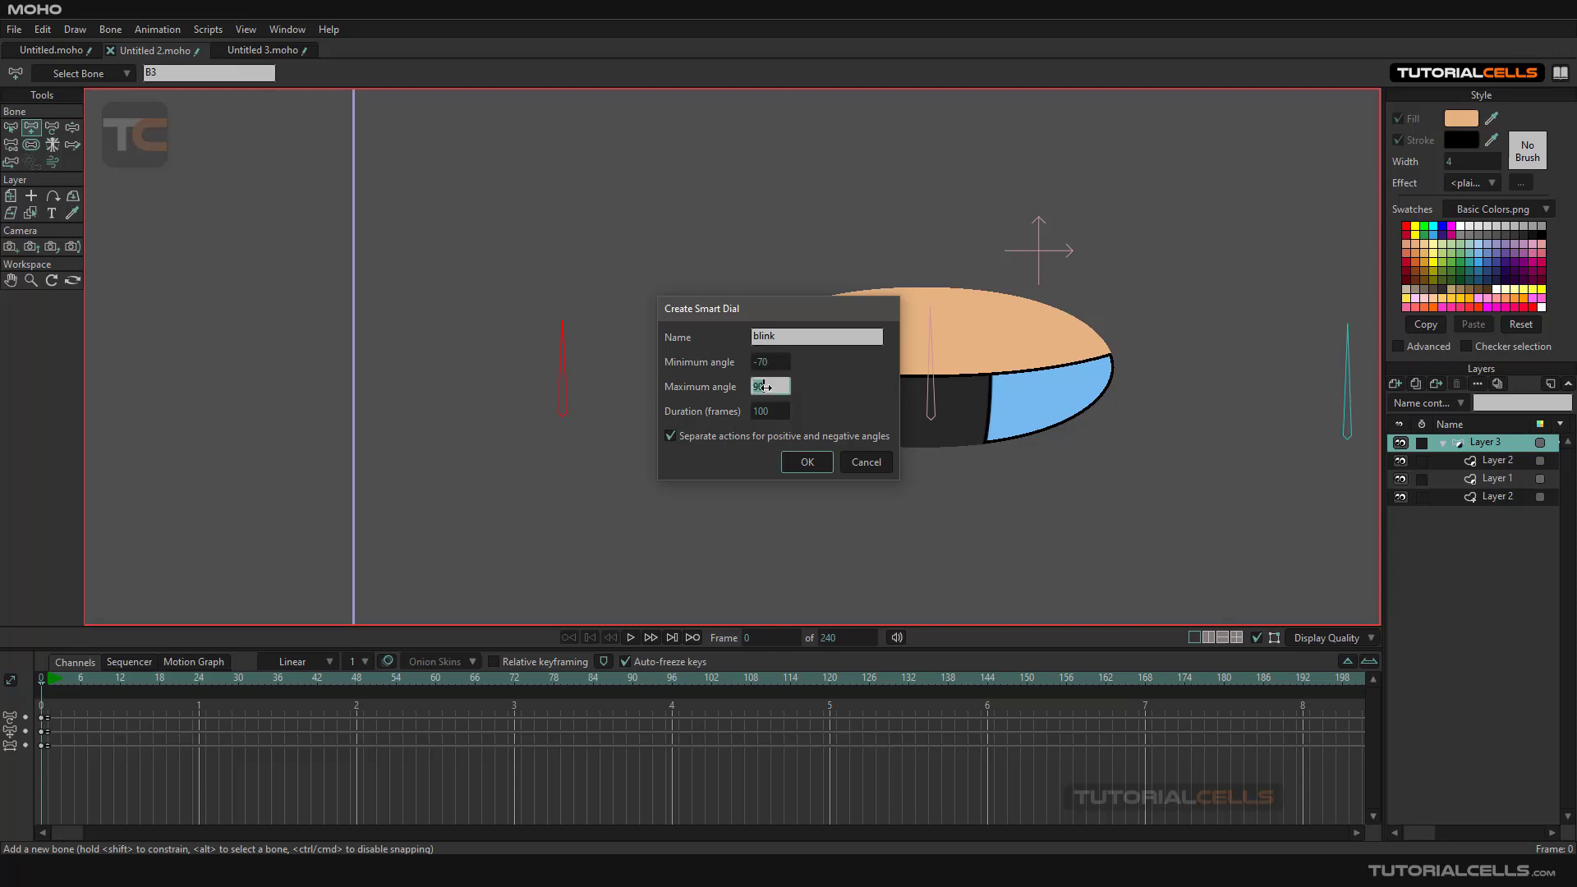
type("70")
left_click(703, 443)
left_click(790, 462)
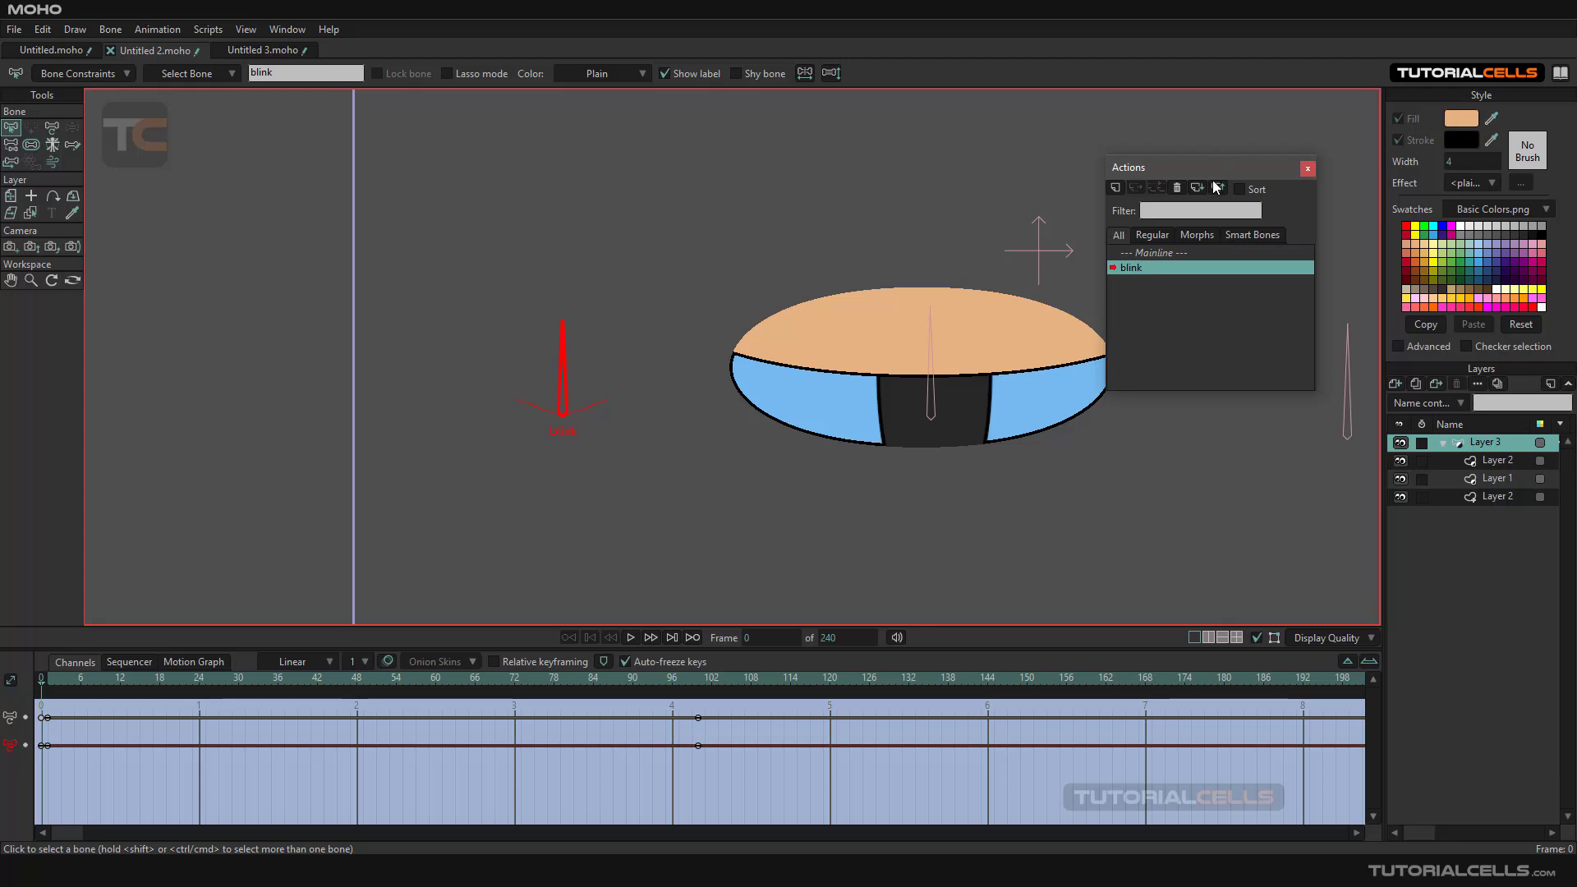
left_click_drag(1241, 168, 1255, 185)
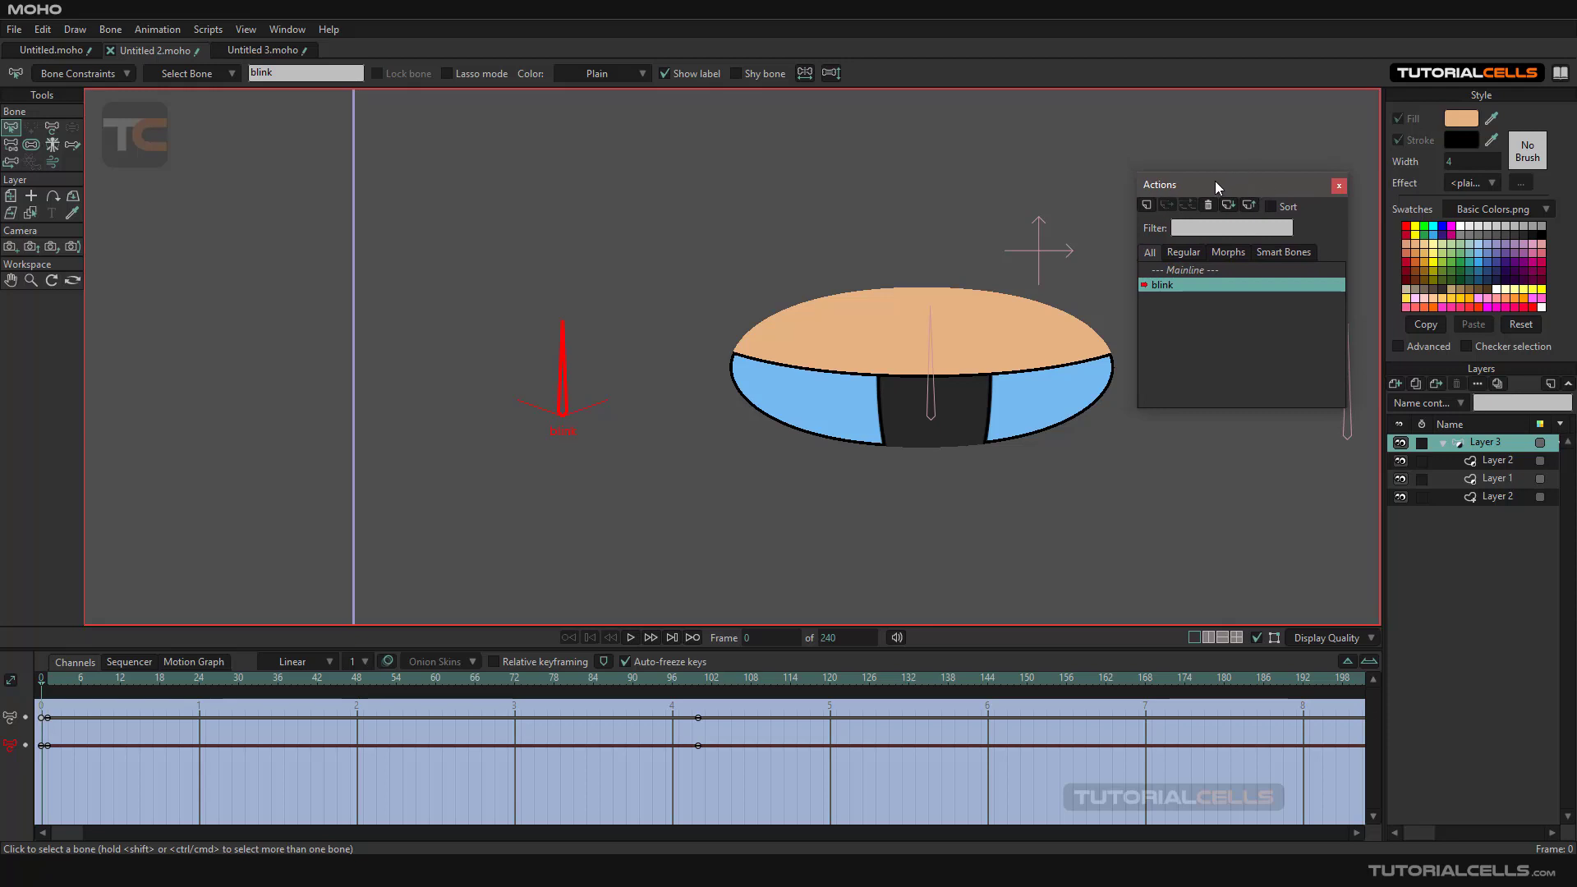
mouse_move(1215, 182)
left_mouse_down()
mouse_move(1308, 170)
mouse_move(1457, 96)
mouse_move(1573, 107)
mouse_move(1427, 105)
mouse_move(1225, 179)
left_mouse_up()
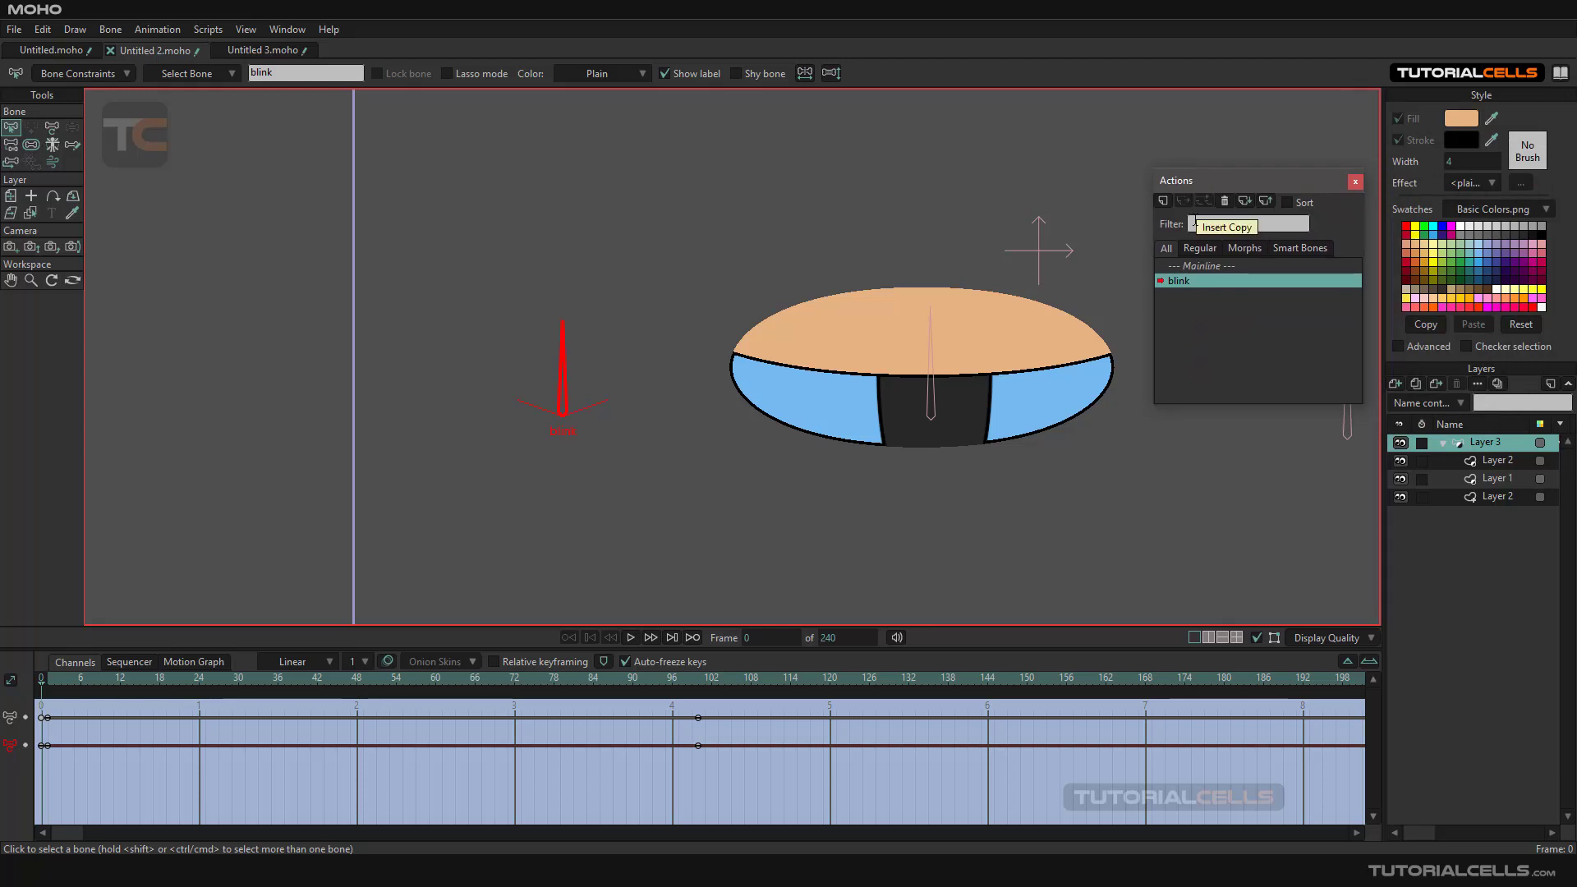
left_click_drag(1218, 185, 1210, 182)
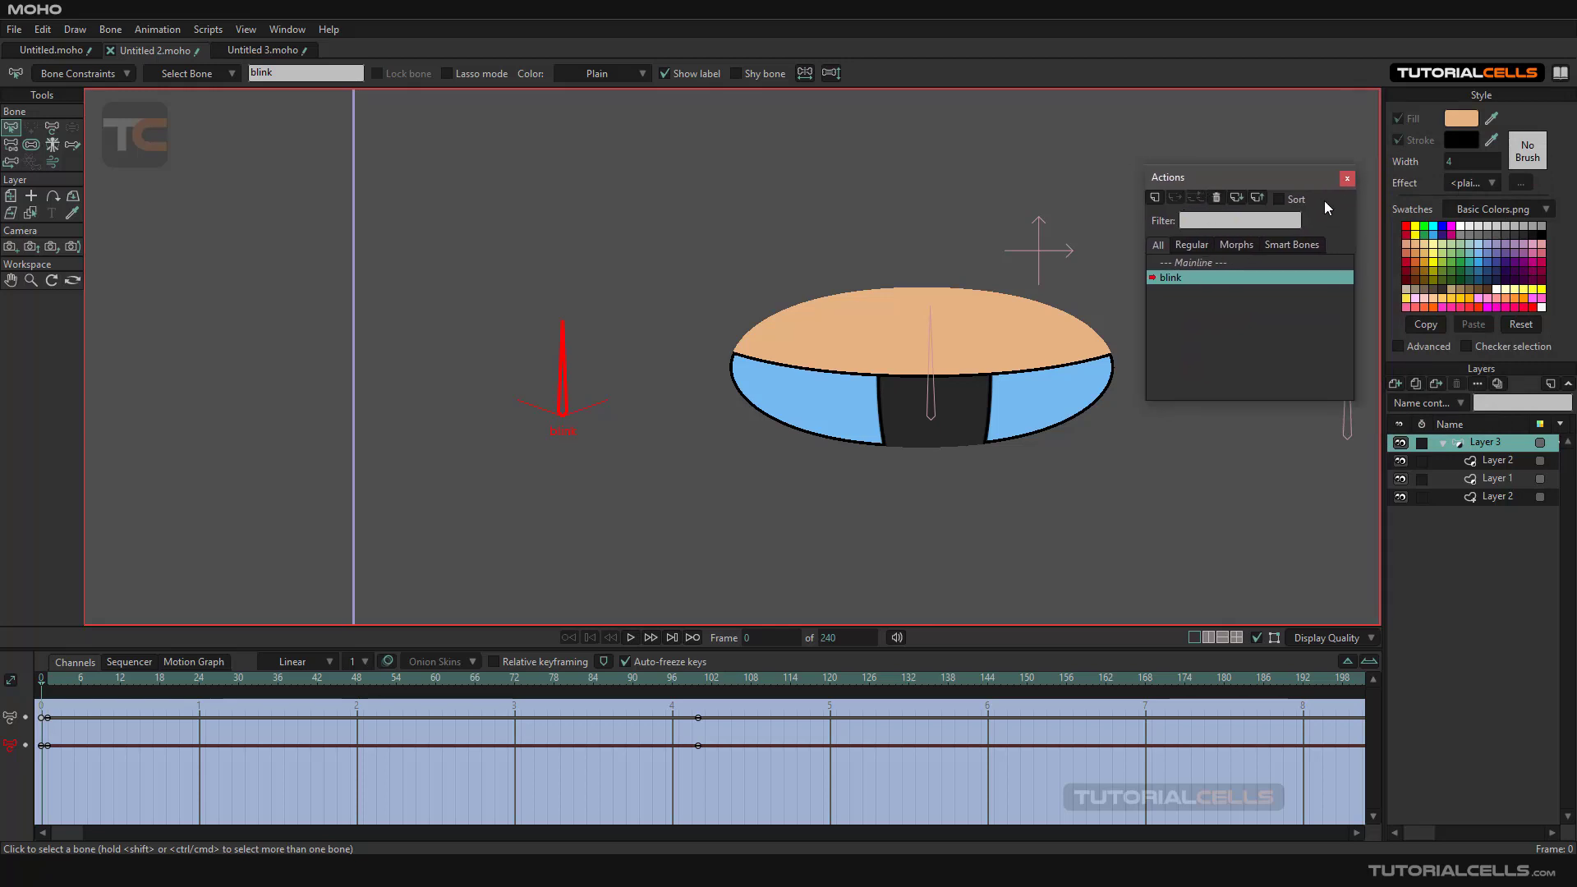
left_click_drag(1334, 176, 1211, 187)
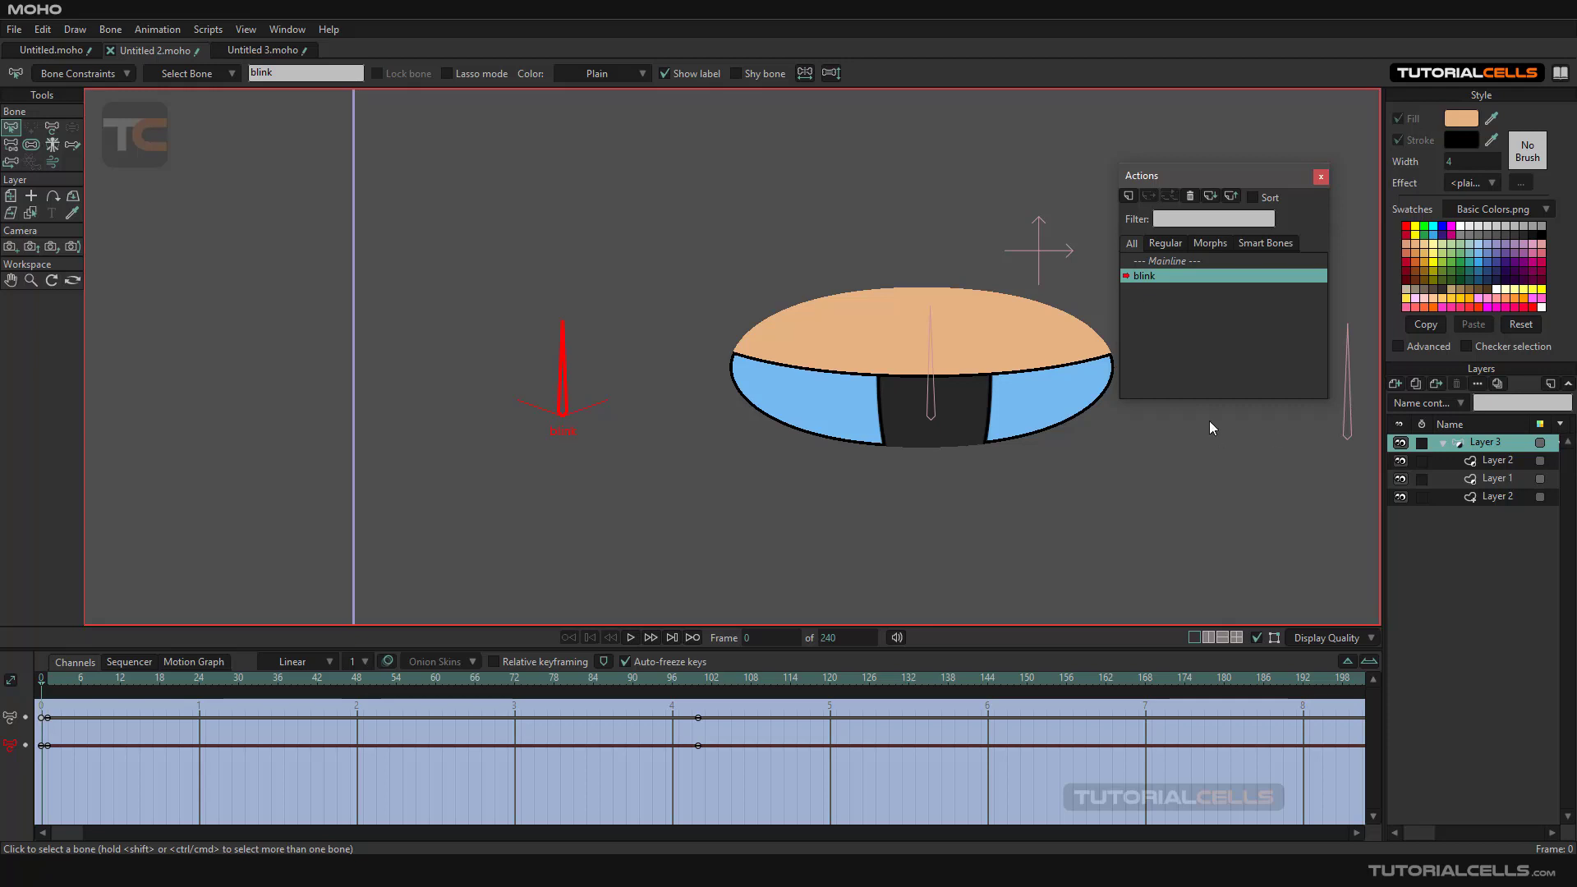
Step: Open the blink smart bone action for editing
left_click(1264, 244)
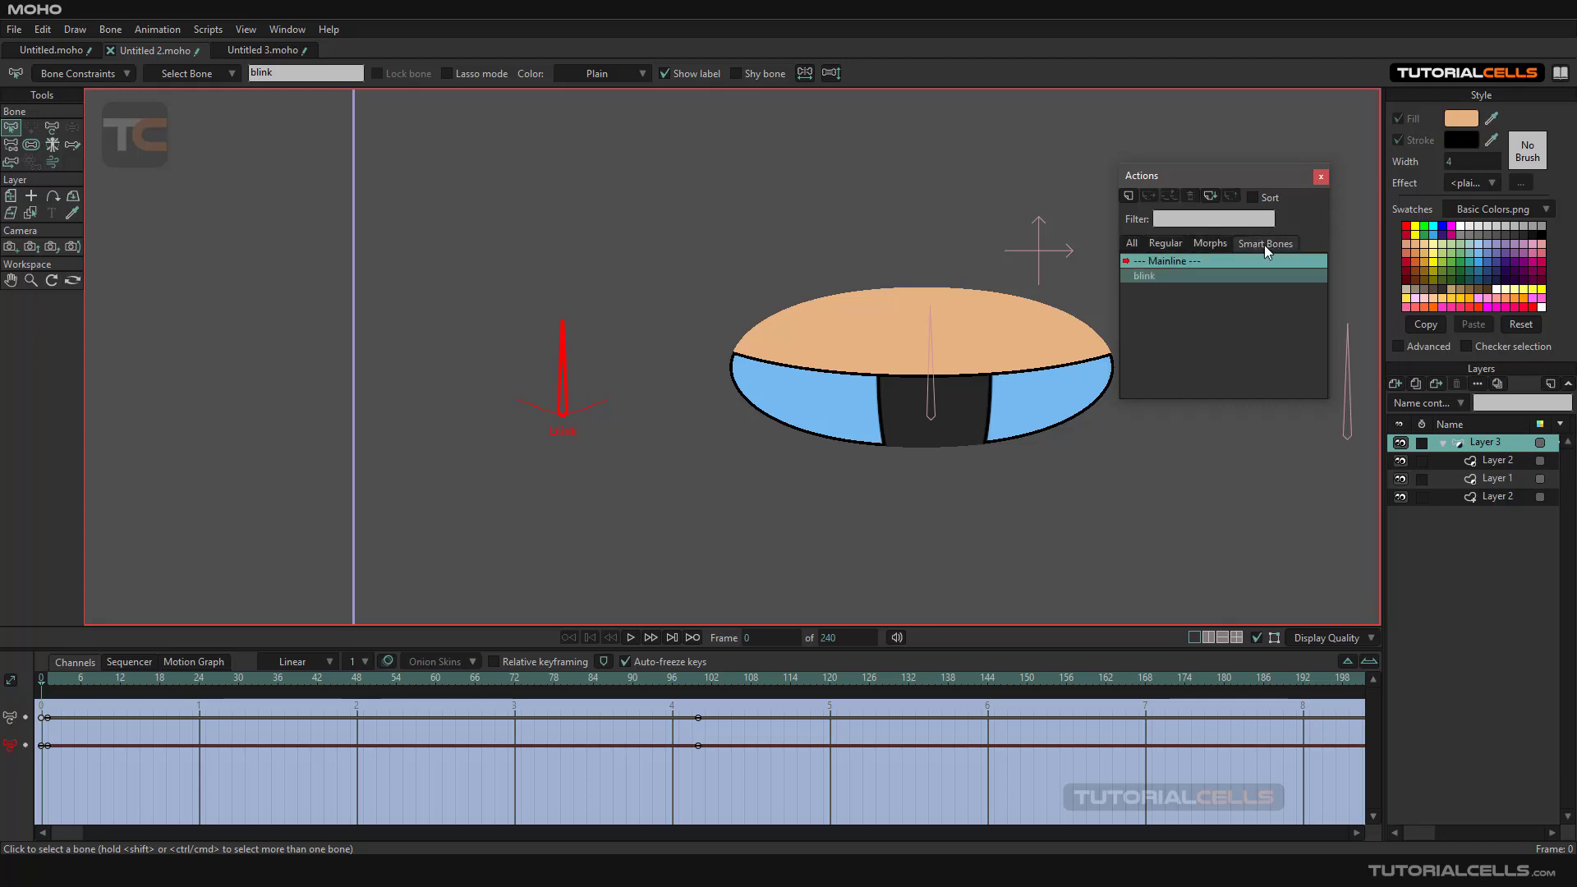
left_click(1132, 243)
left_click(1148, 276)
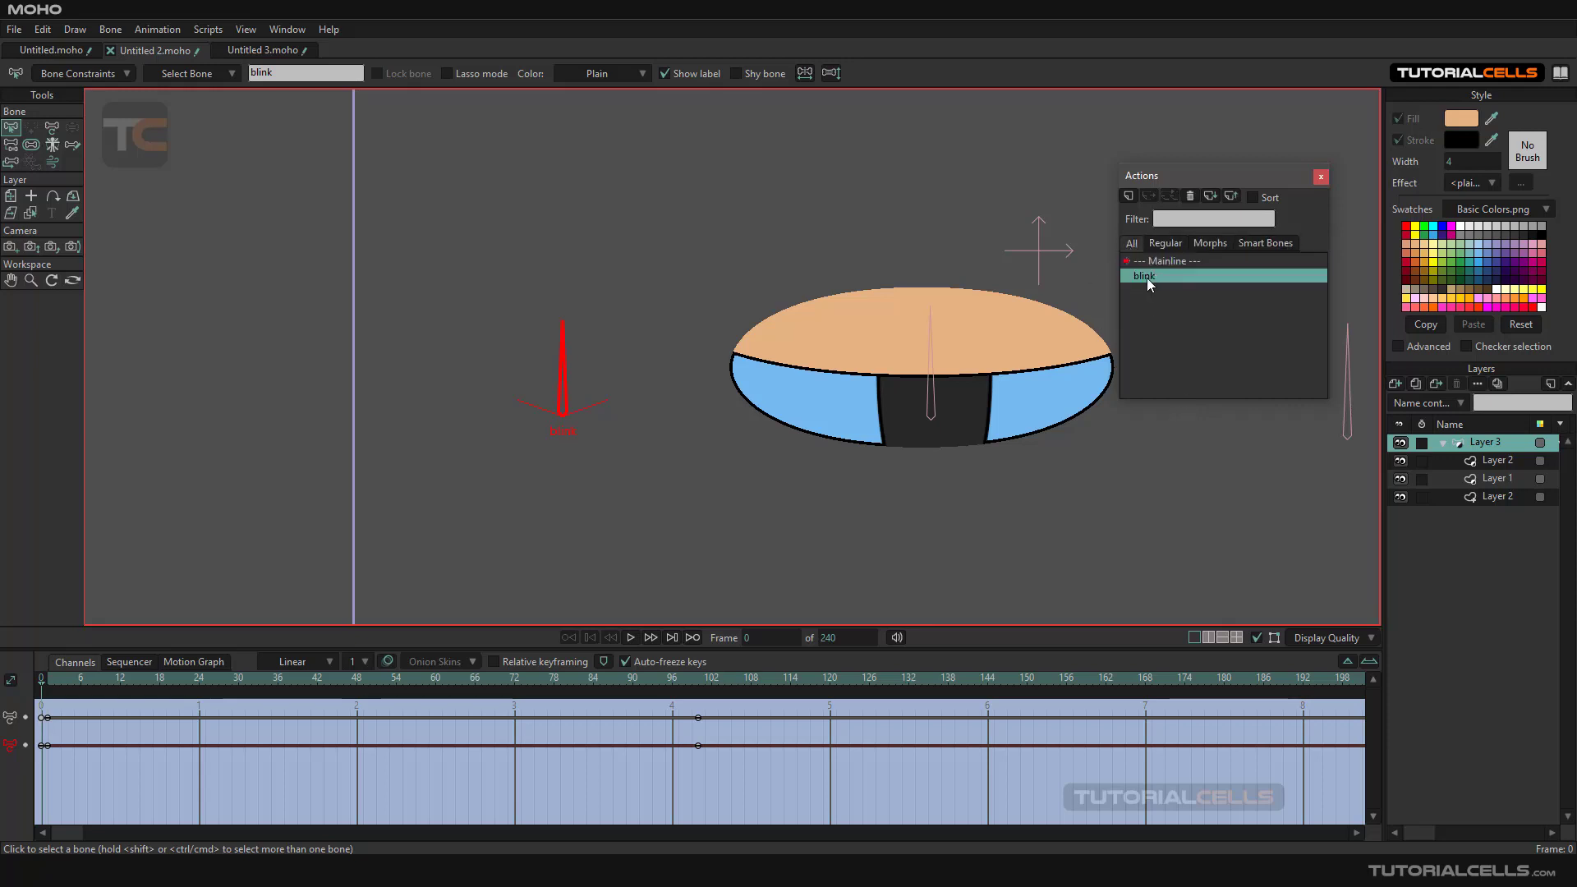
double_click(1145, 278)
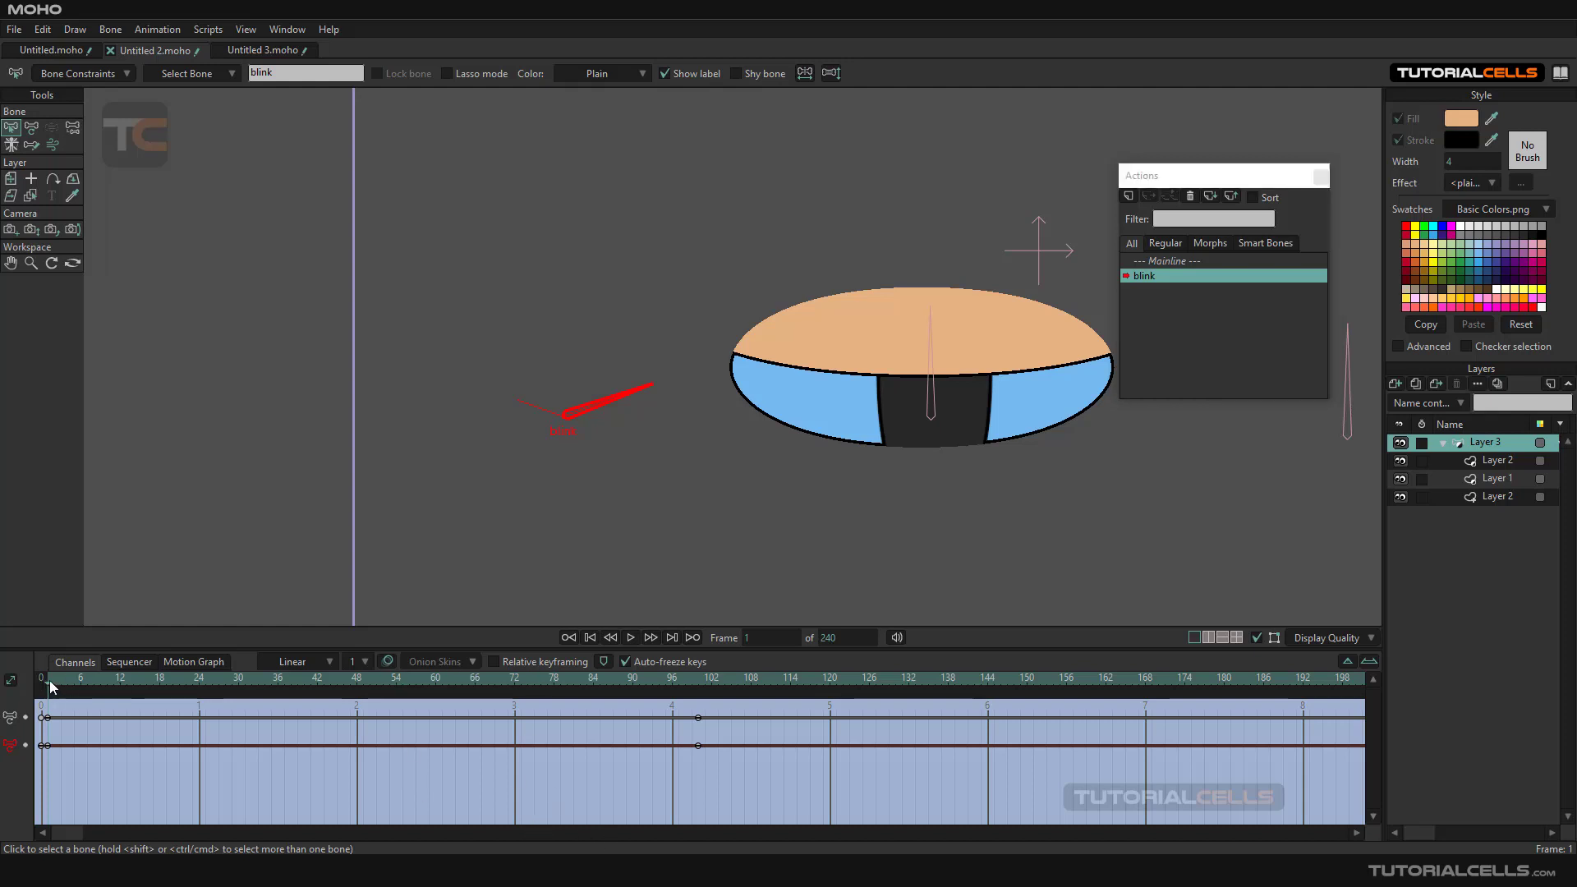
Step: Scrub the blink action between frames 1 and 100 to examine the control bone's rotation, ending at frame 1
left_click_drag(50, 680, 251, 705)
left_click_drag(112, 694, 701, 681)
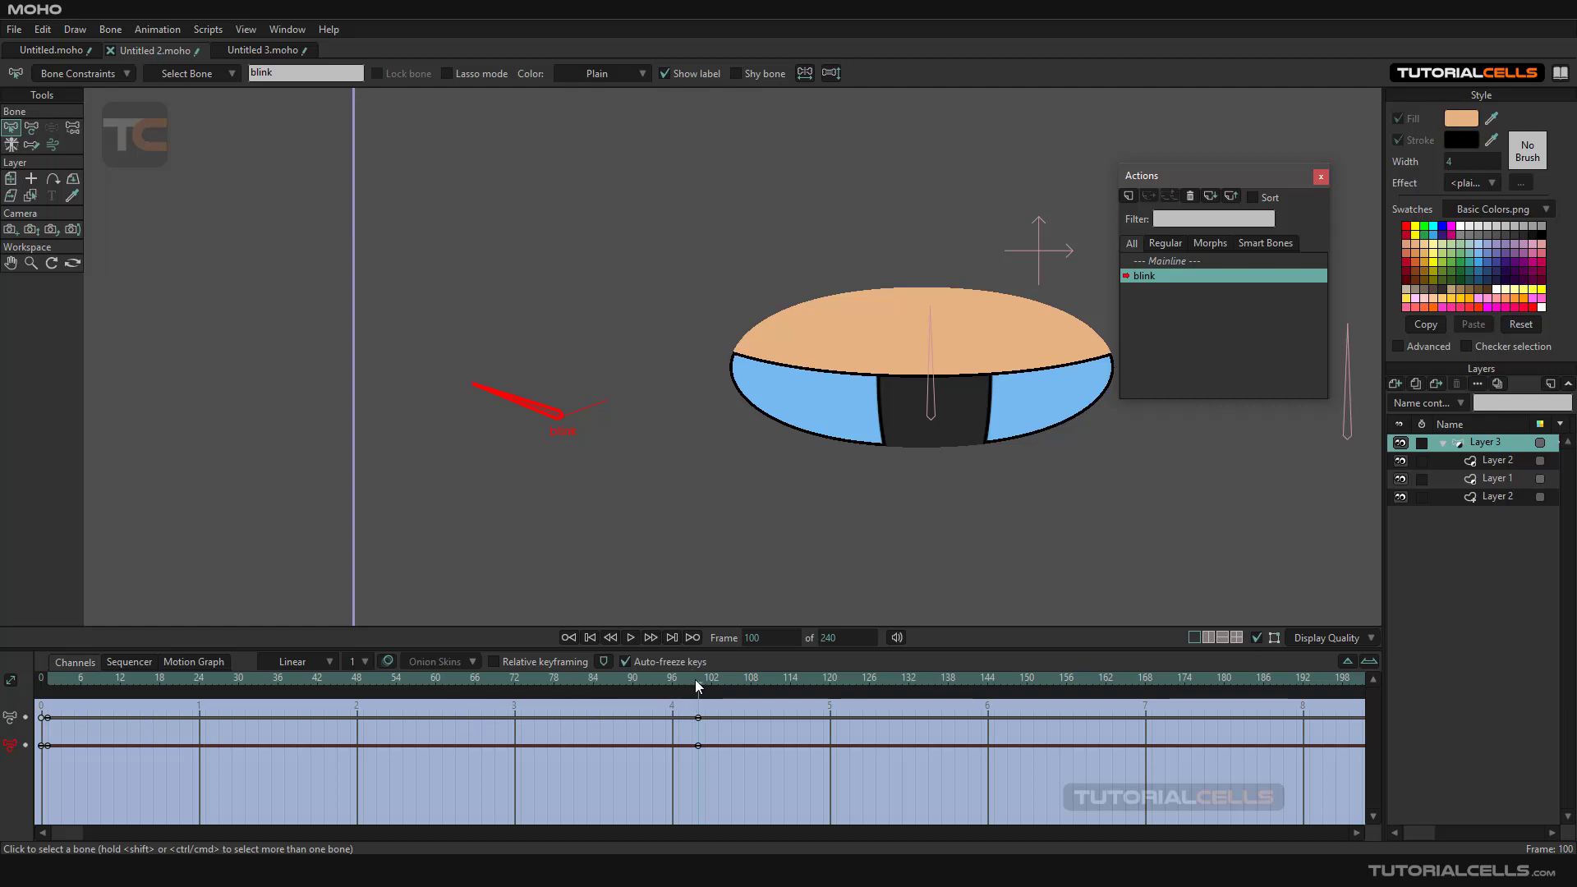
left_click_drag(696, 679, 390, 694)
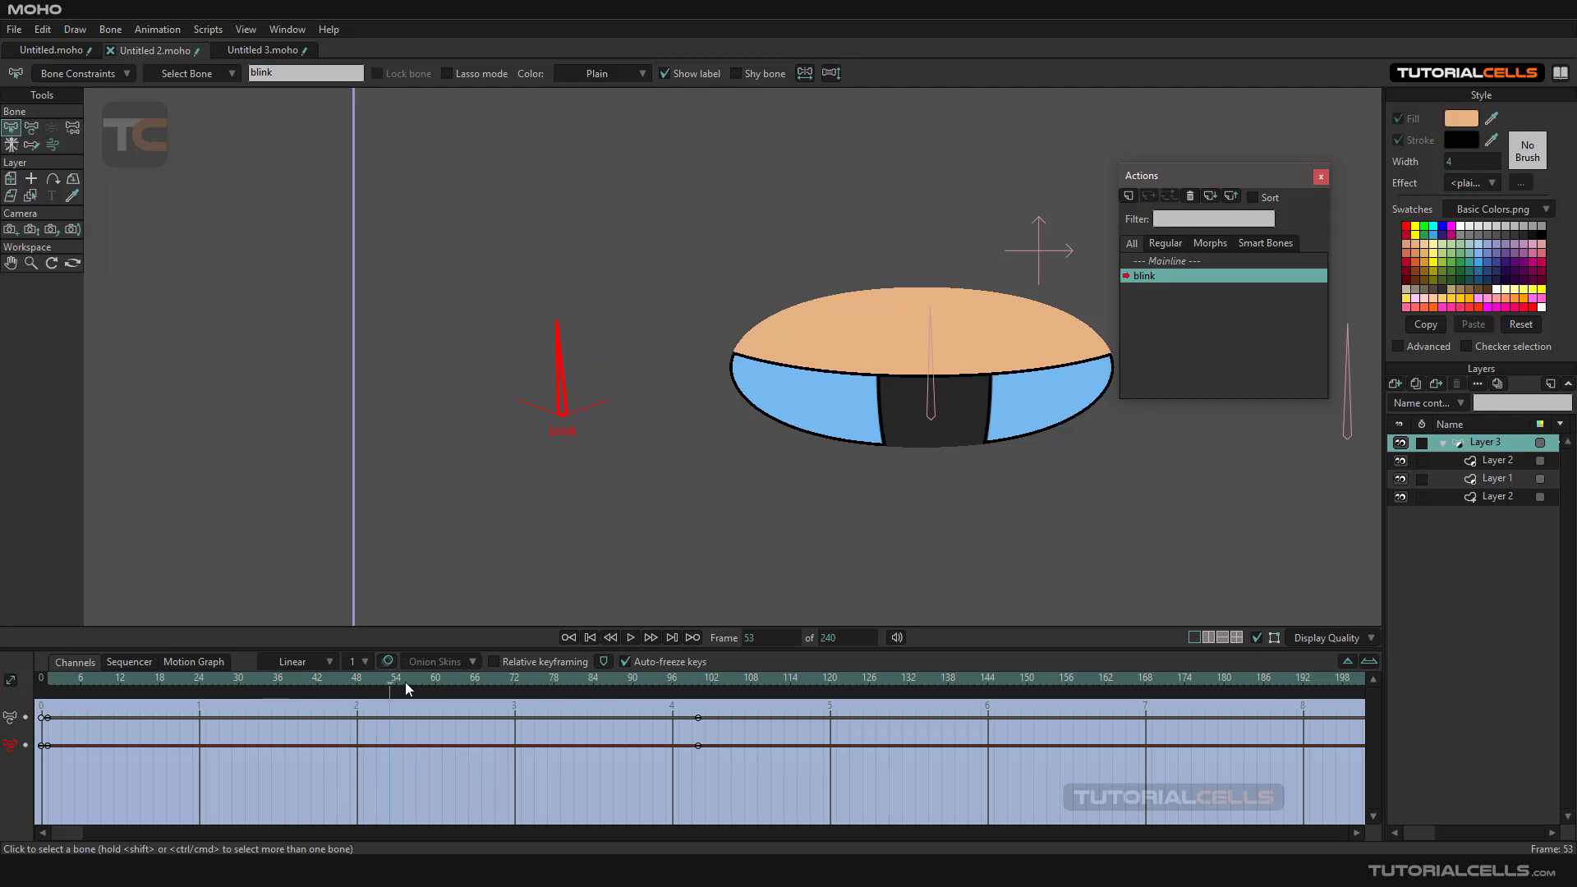
mouse_move(391, 690)
left_mouse_down()
mouse_move(698, 698)
mouse_move(399, 705)
left_mouse_up()
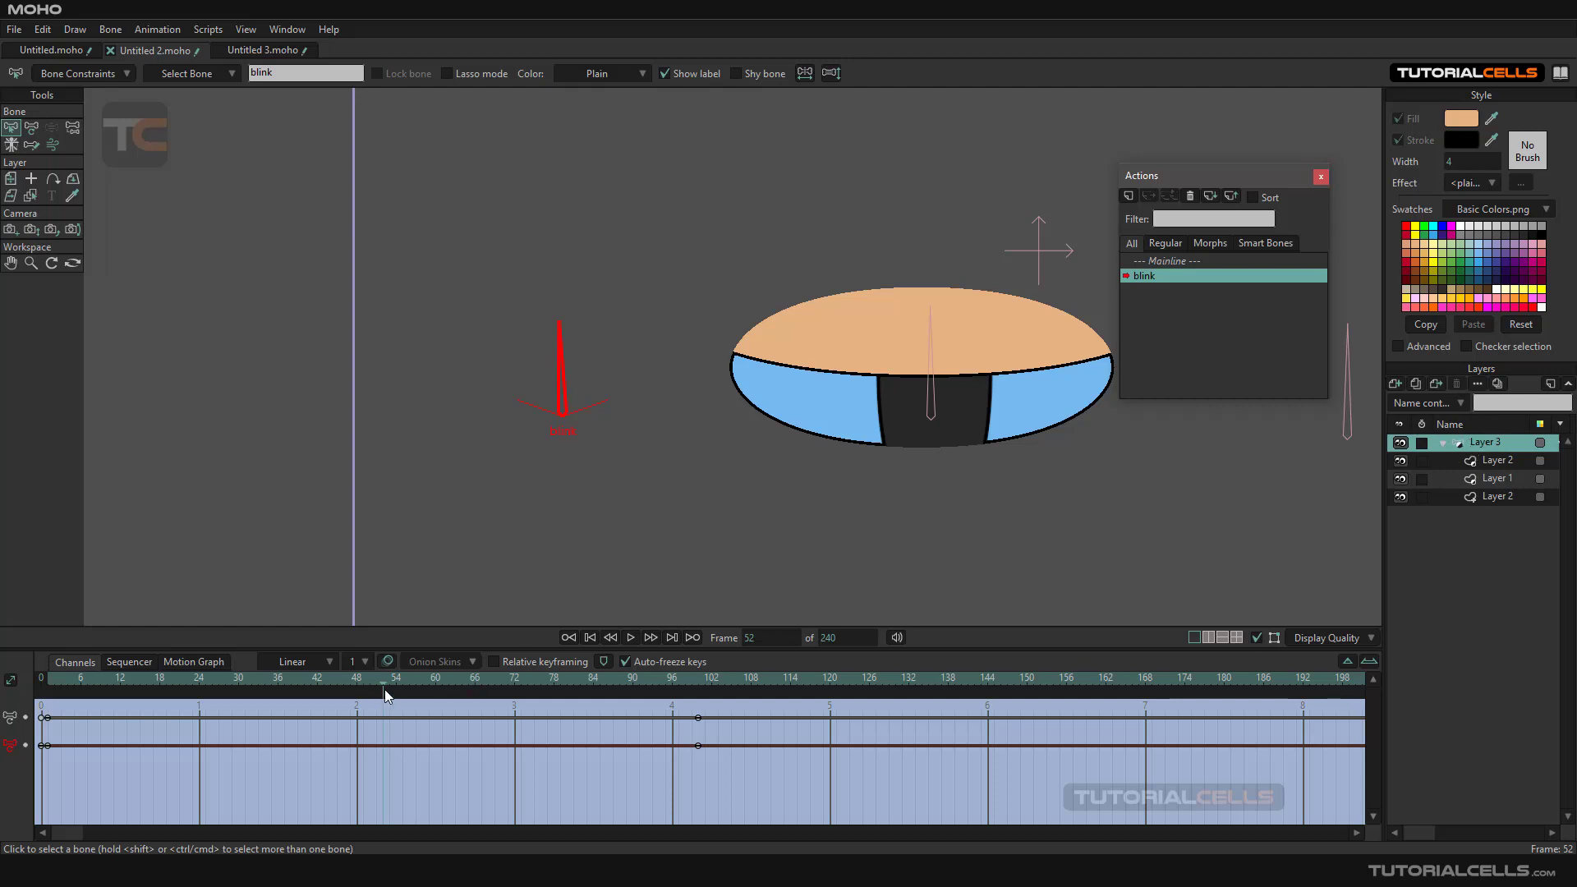
left_click_drag(384, 688, 48, 687)
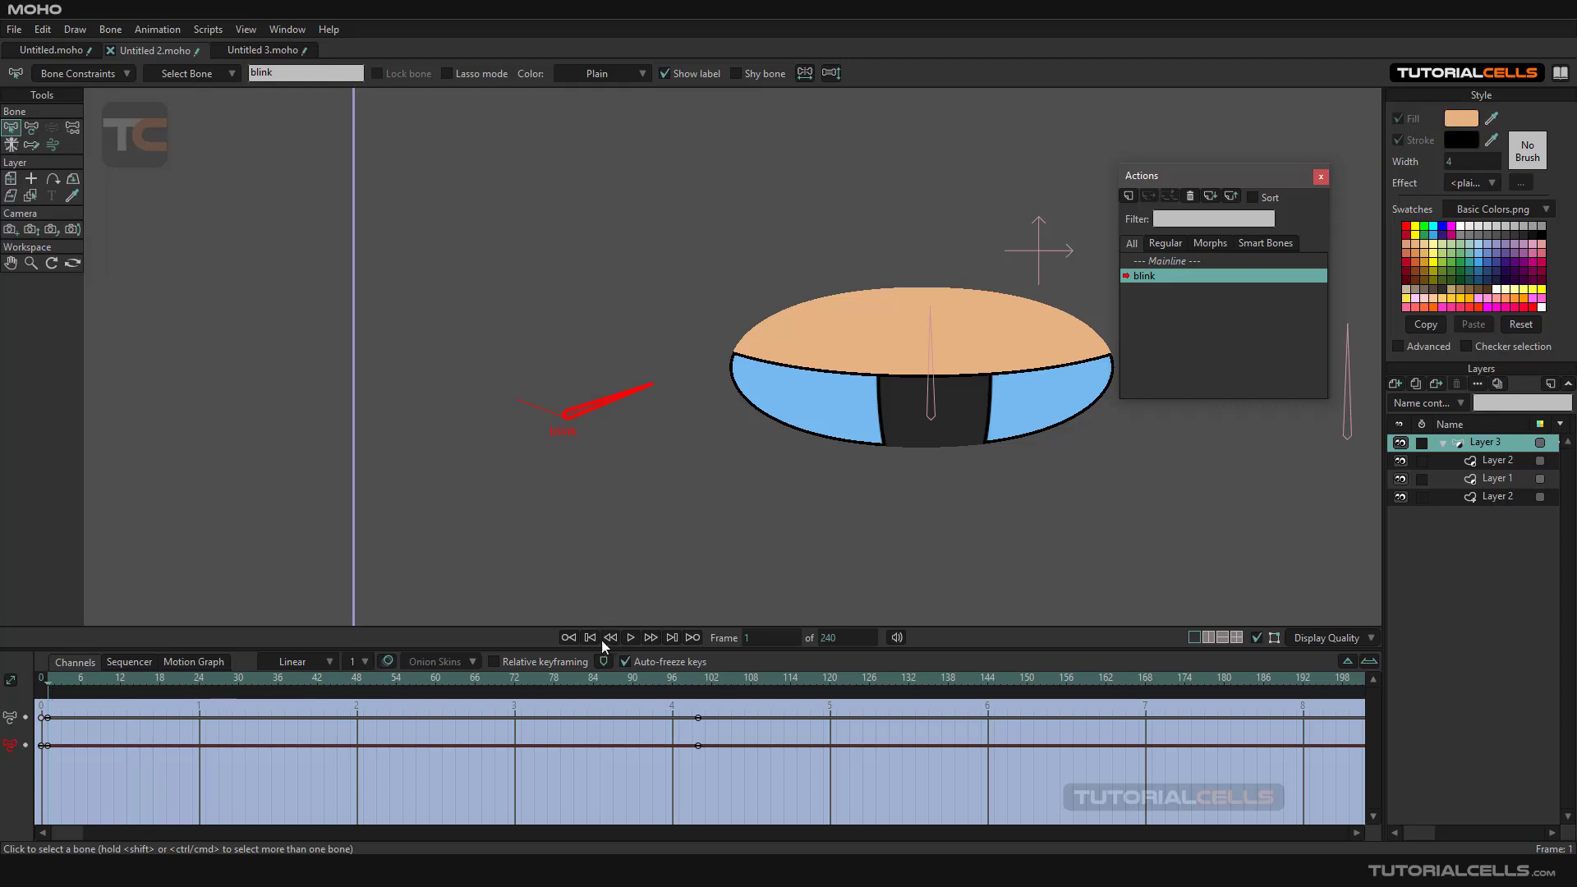
Step: Move the eyelid layer down over the whole eye at frame 1, and back up to half-open at Y 0 at frame 51
left_click(1486, 463)
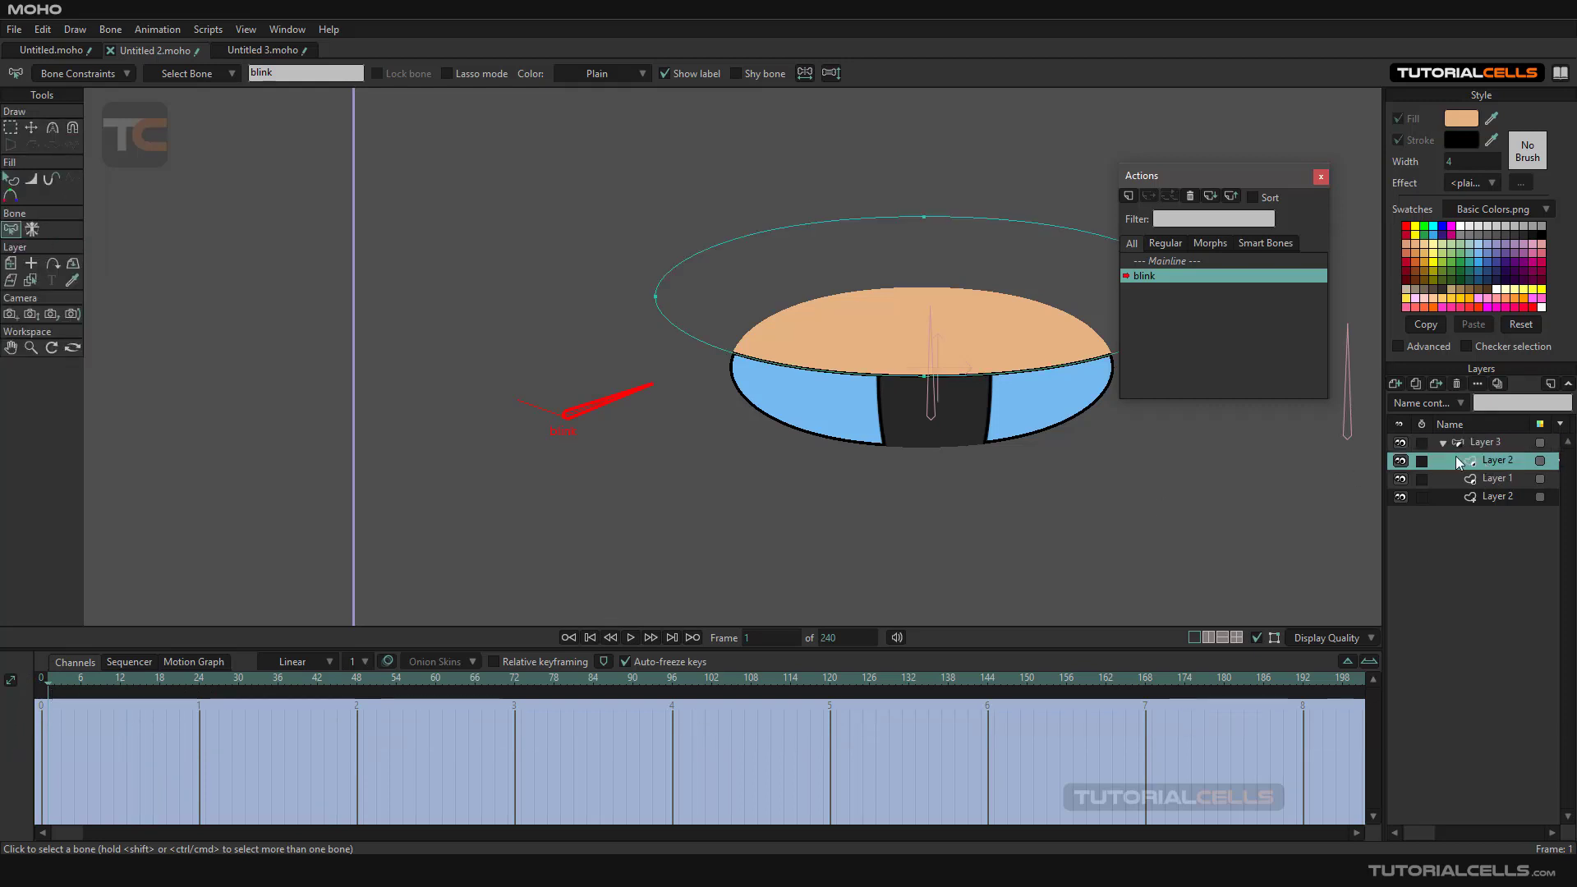
left_click(1023, 346)
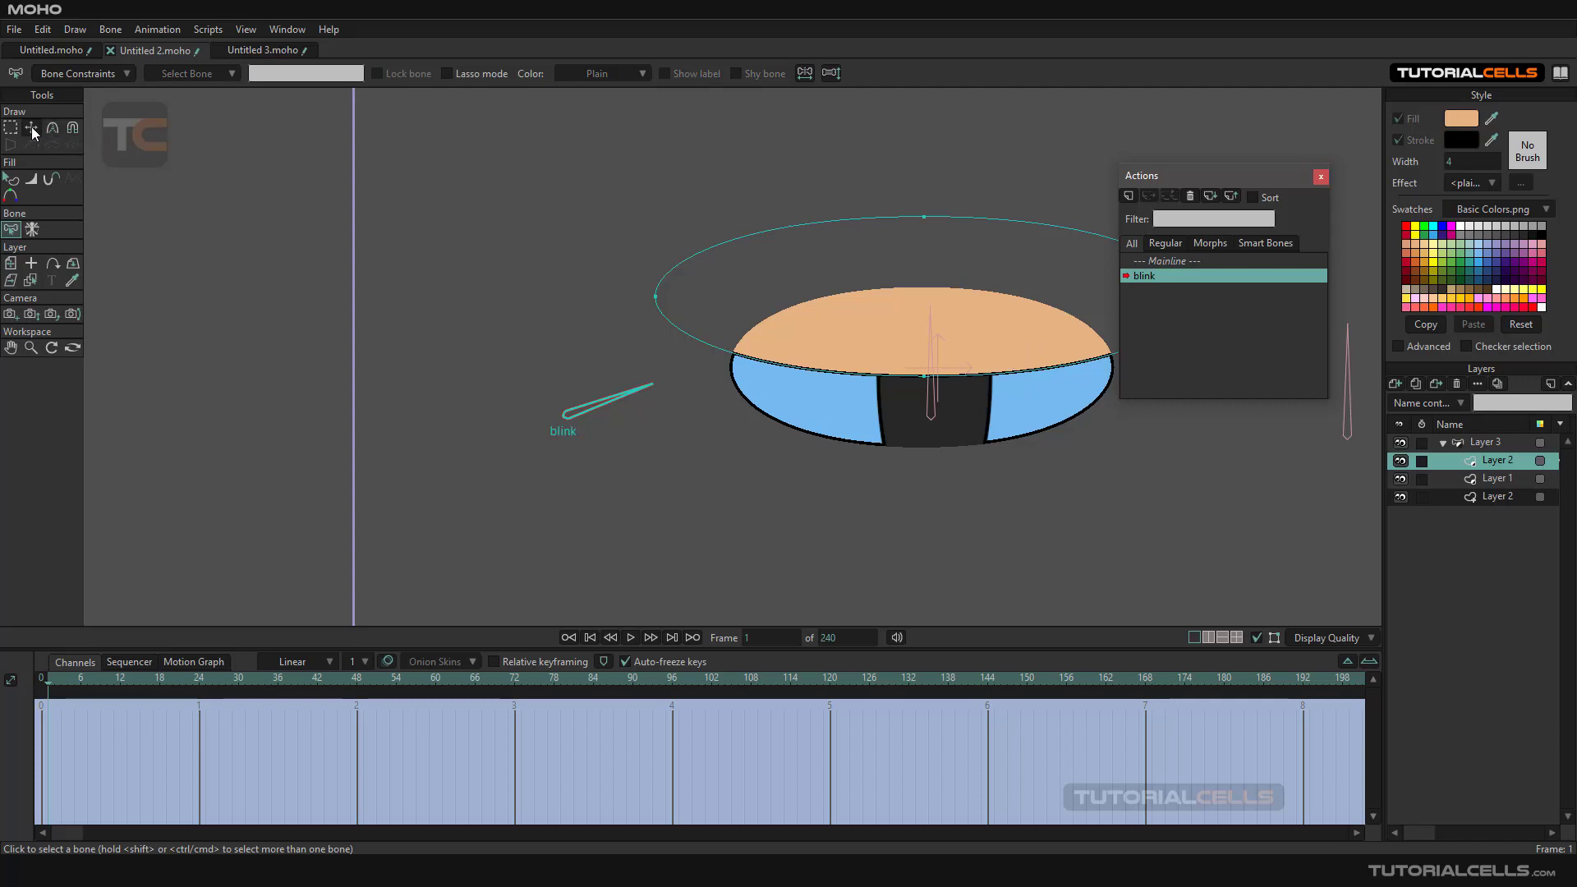
left_click(9, 263)
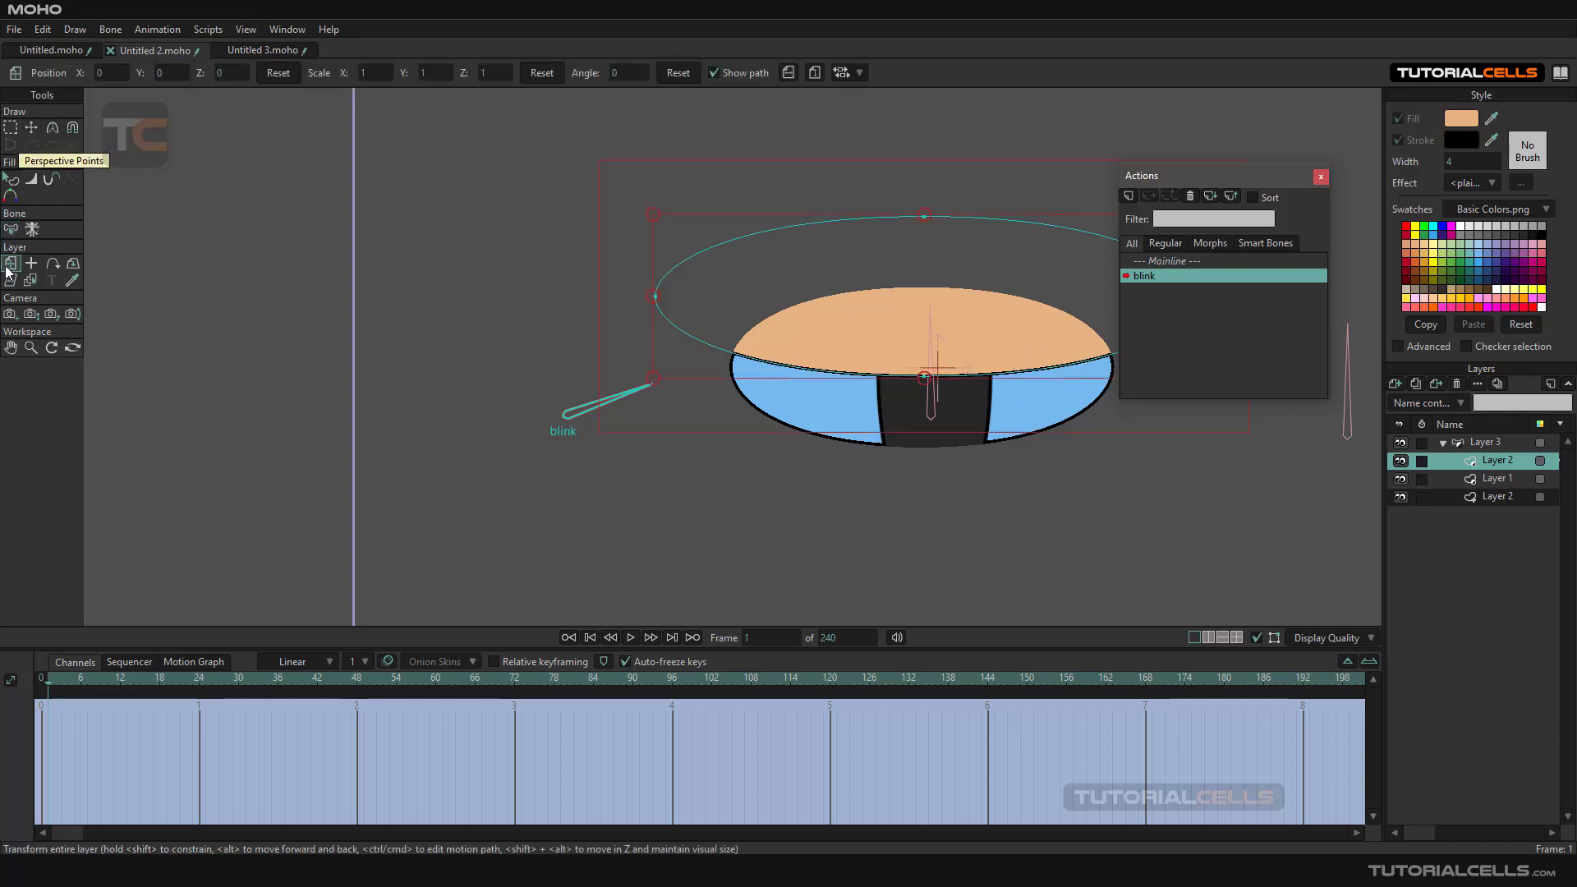
left_click_drag(945, 354, 996, 416)
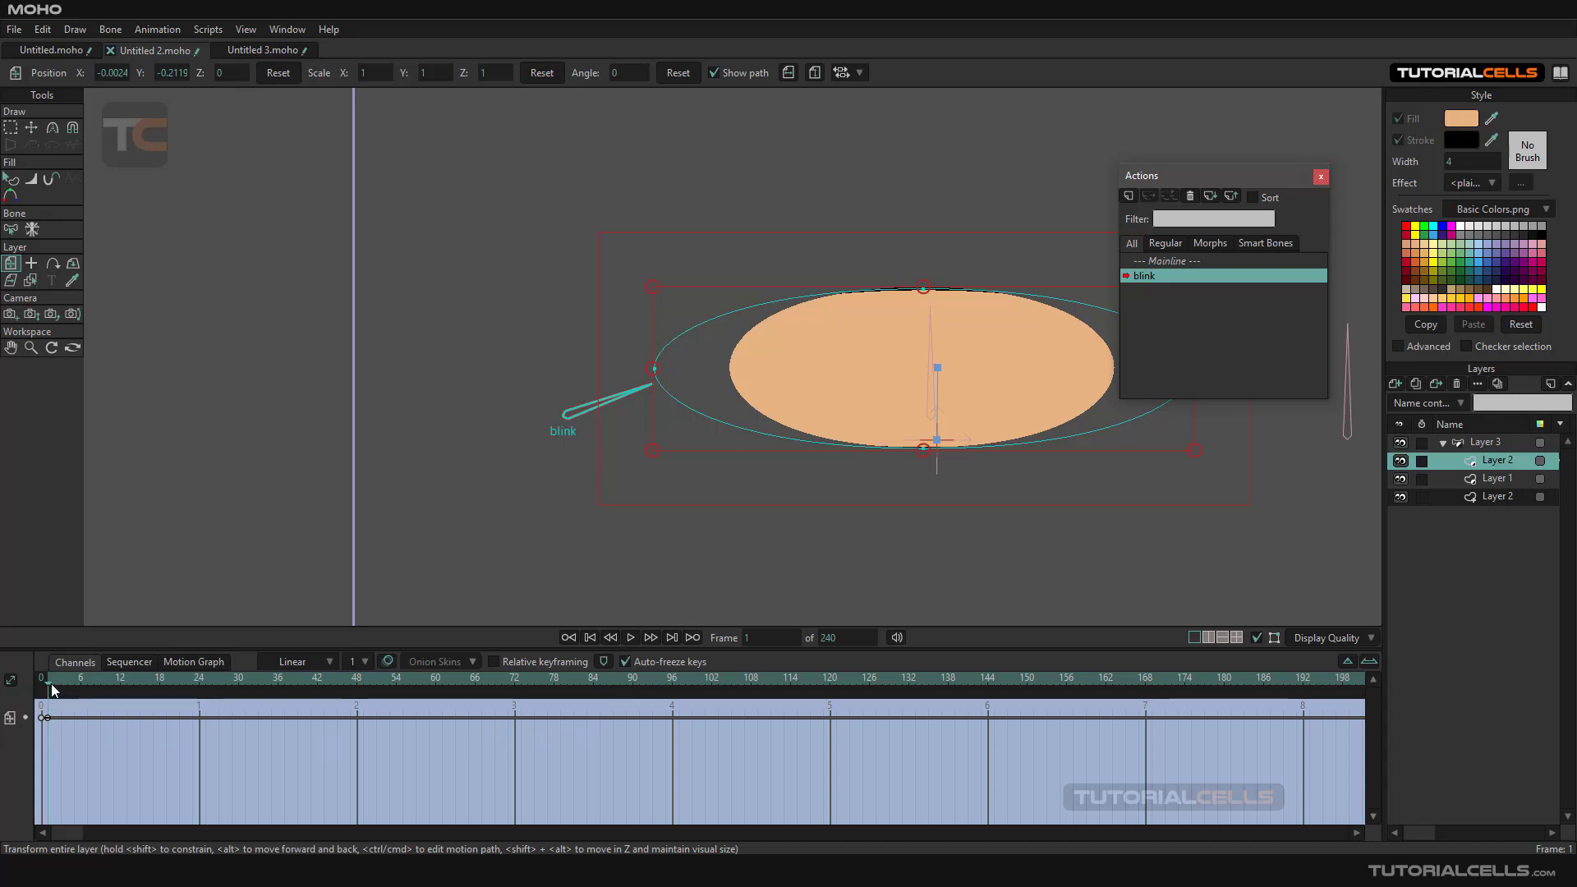
left_click_drag(52, 690, 376, 709)
left_click_drag(883, 413, 887, 345)
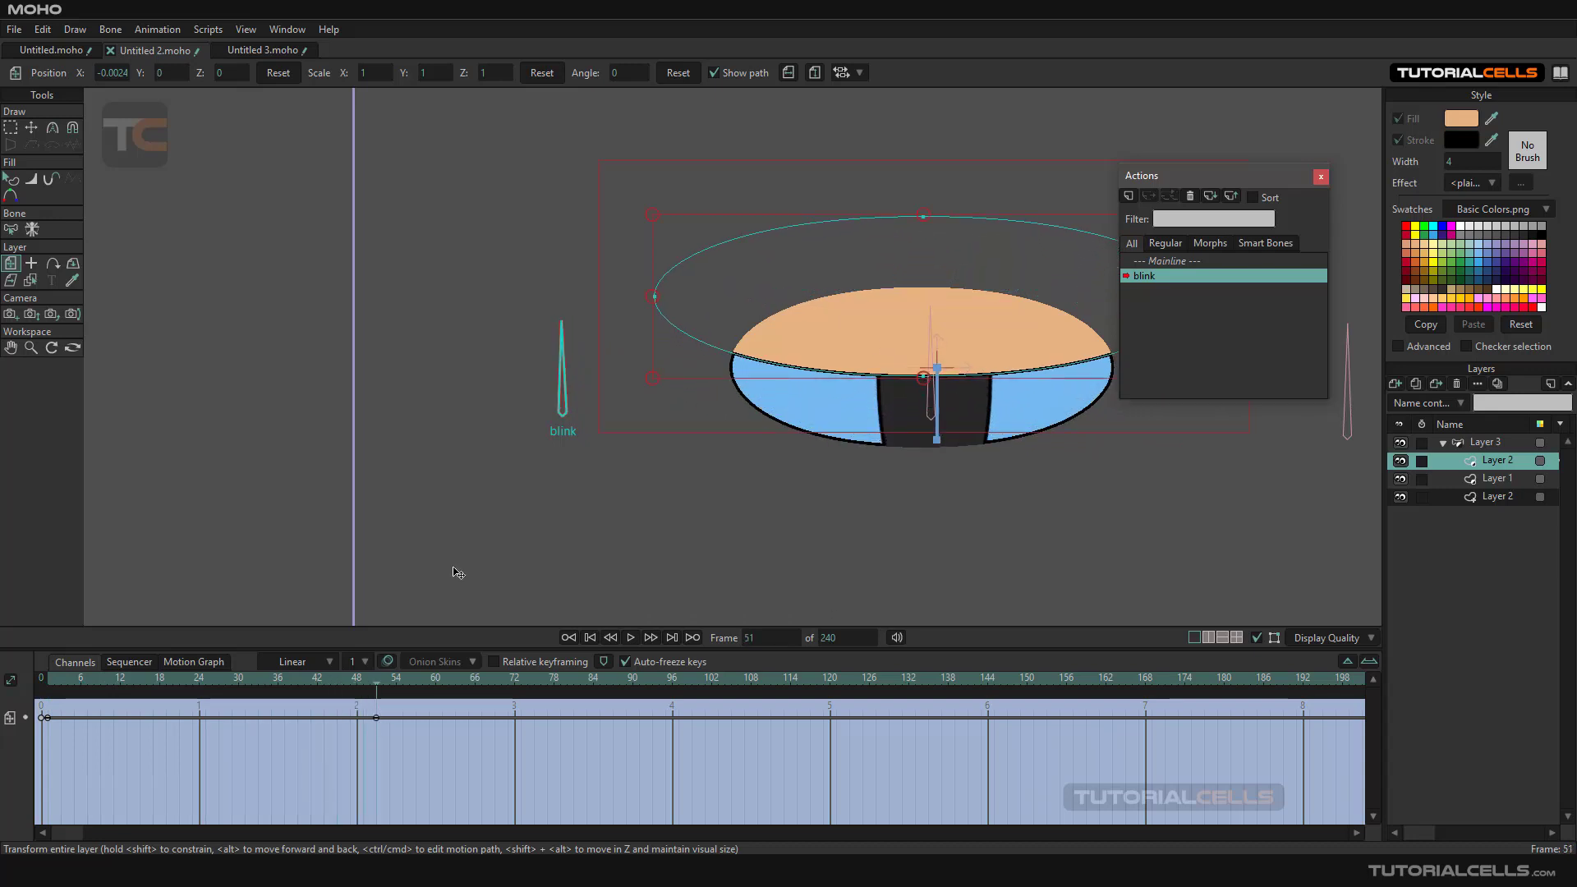
Step: At frame 100 of the blink action, move the eyelid layer up clear of the eye, to about Y 0.29
left_click_drag(377, 686, 474, 687)
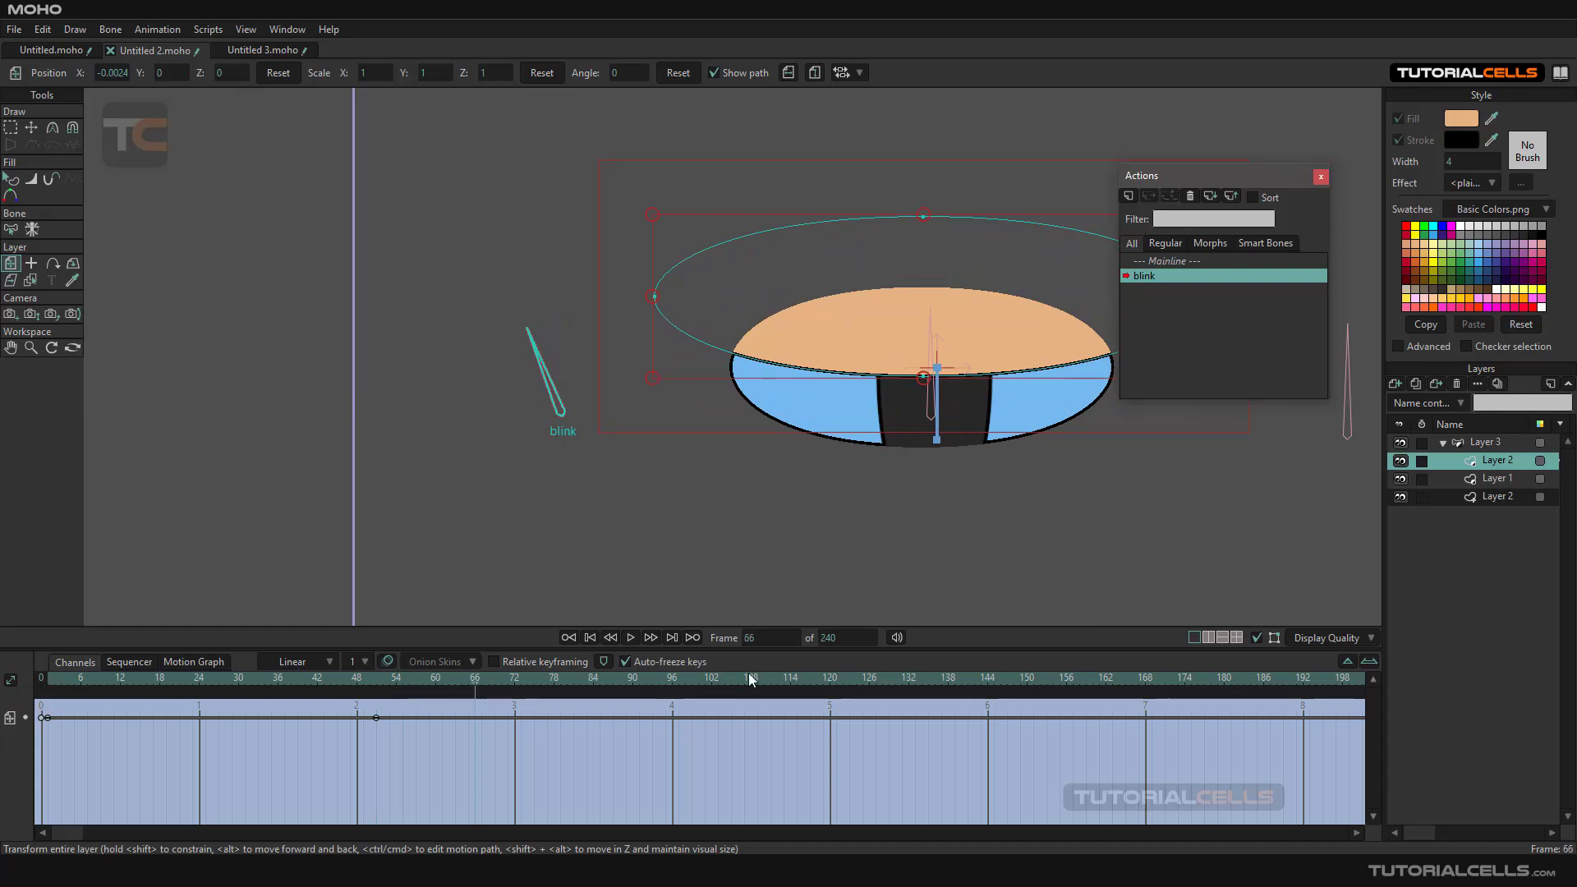
key("Left")
key("Left")
key("Left")
left_click(758, 637)
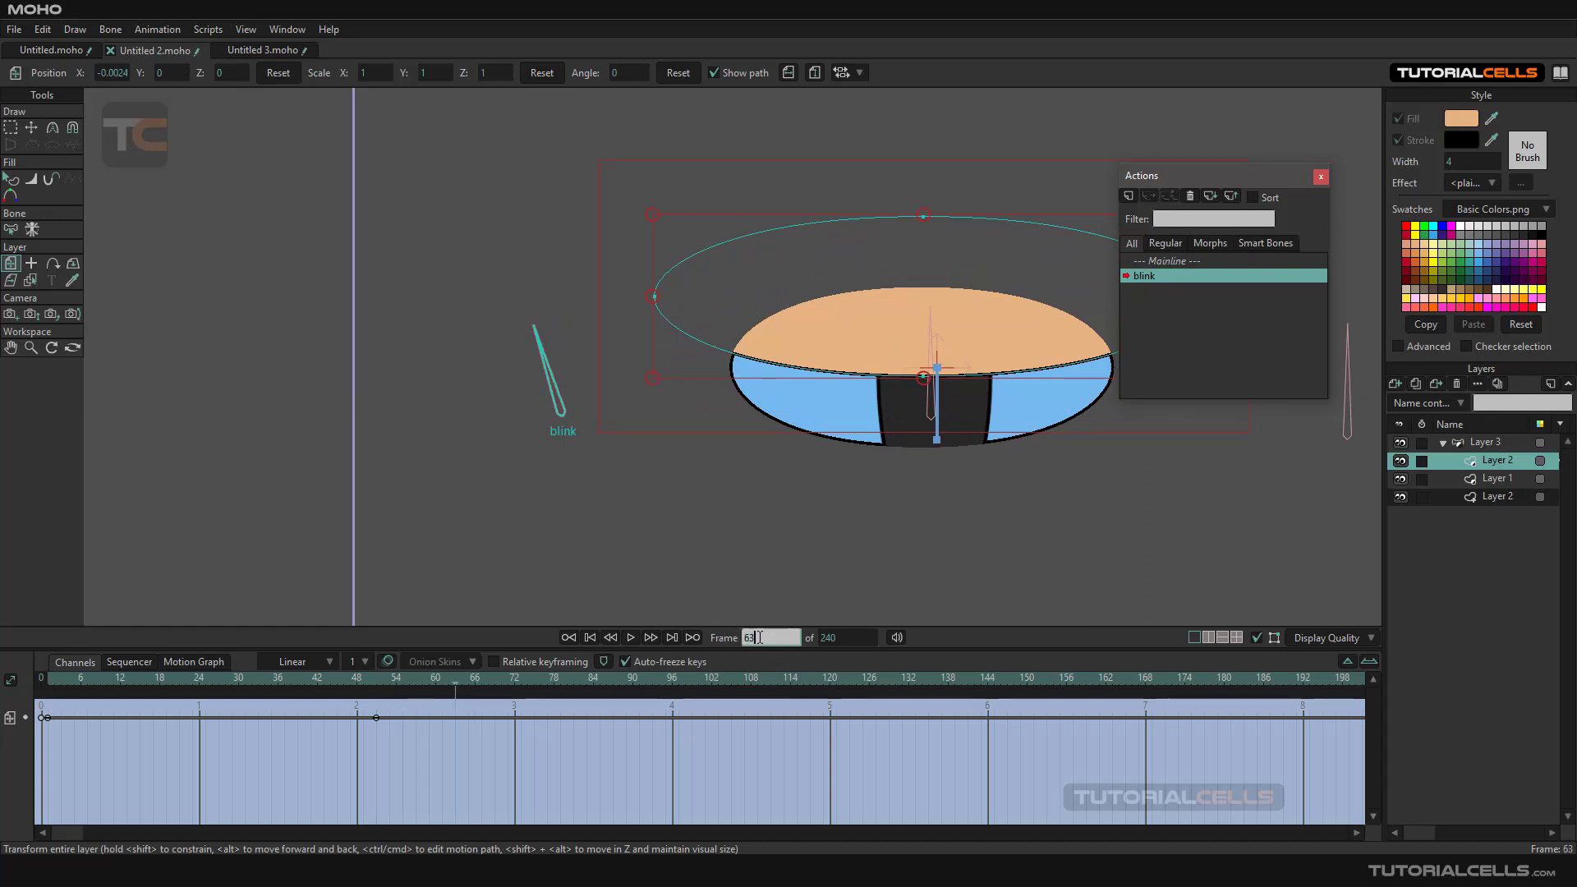
left_click_drag(764, 636, 740, 638)
type("100")
key("Return")
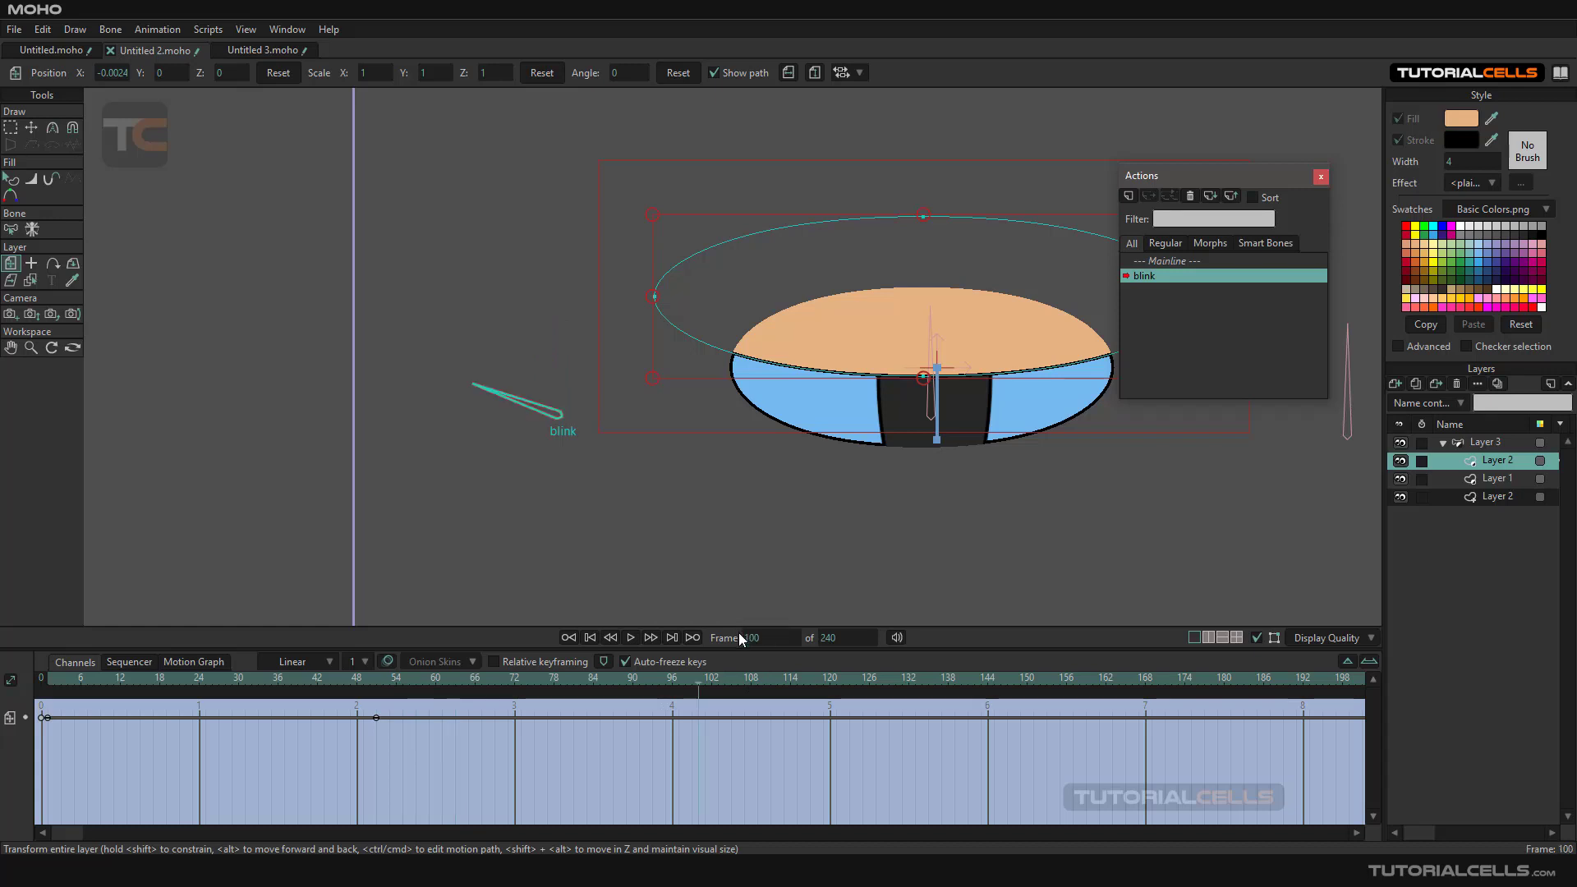
left_click_drag(858, 353, 854, 254)
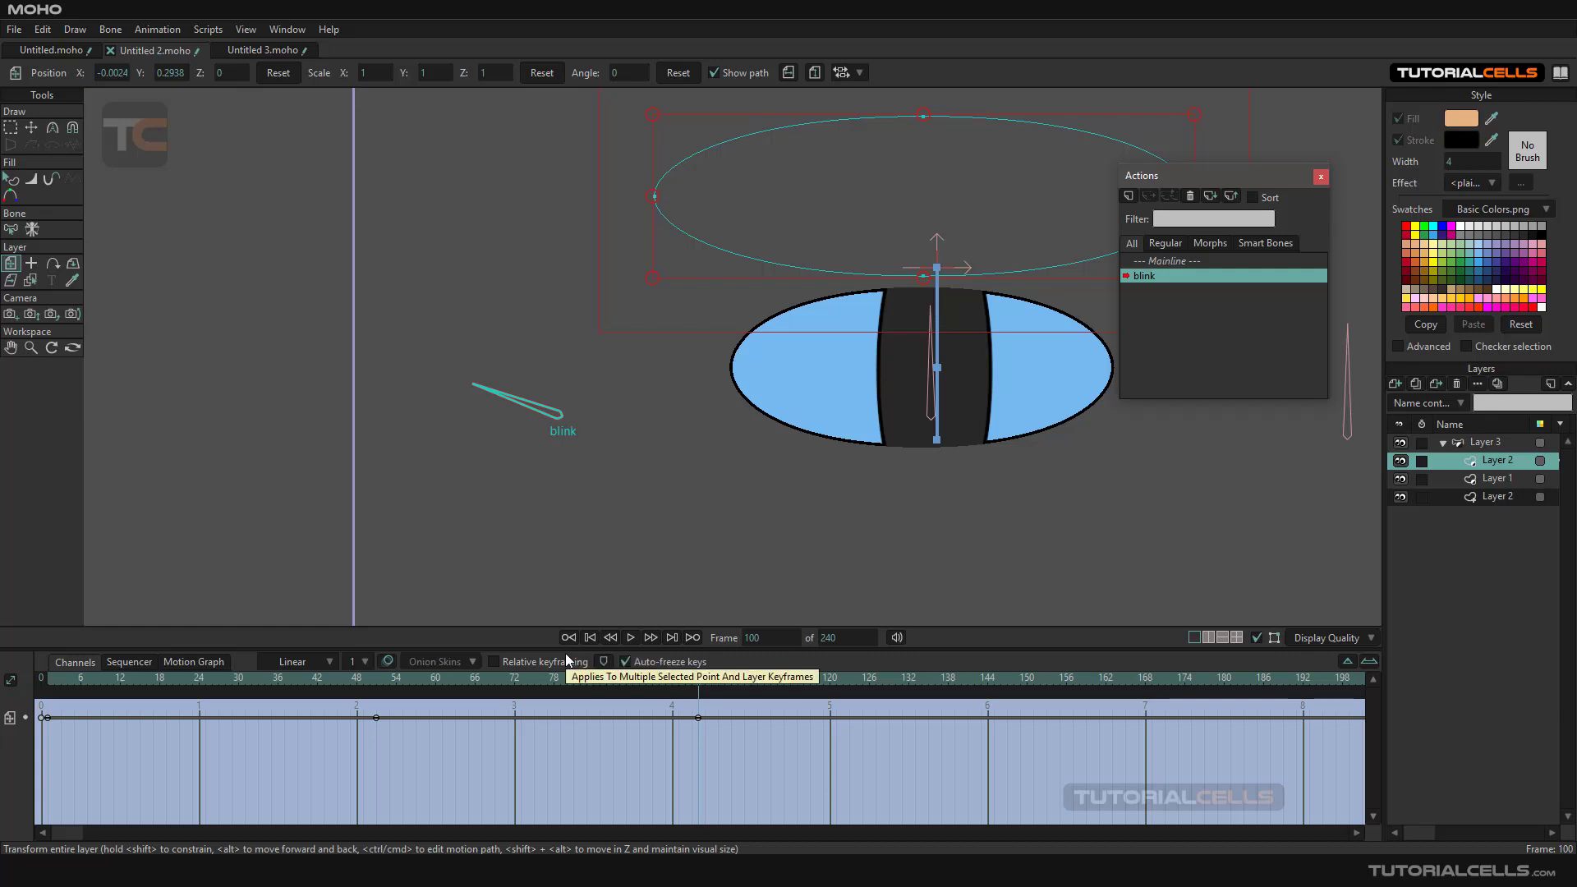
Step: Scrub through the eyelid's movement and retime its last keyframe to about frame 91
left_click_drag(697, 683, 284, 682)
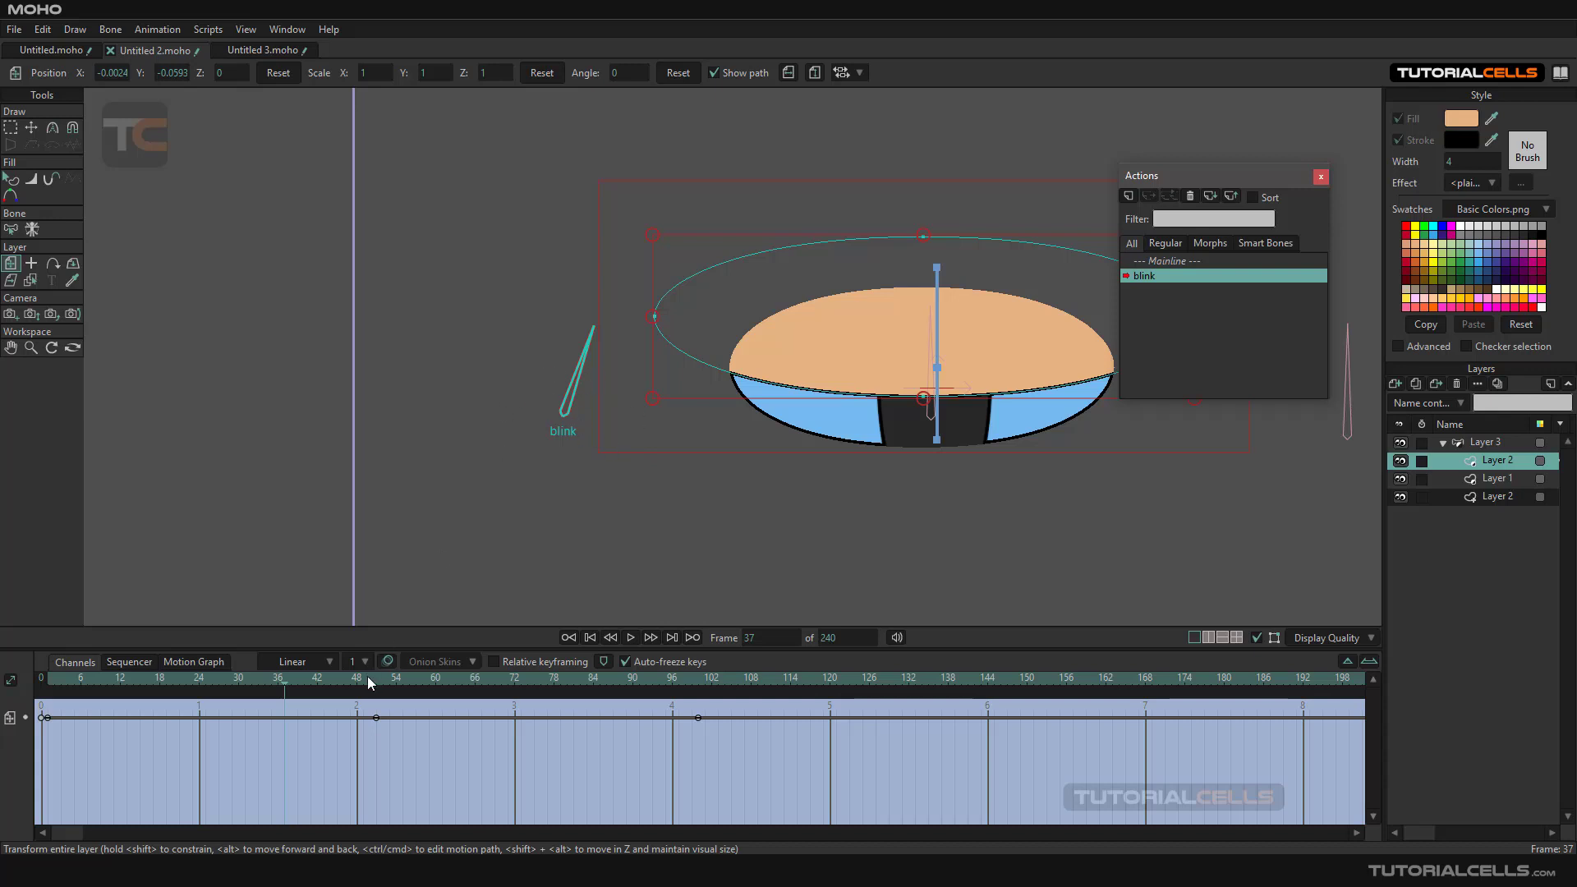
left_click_drag(283, 682, 235, 673)
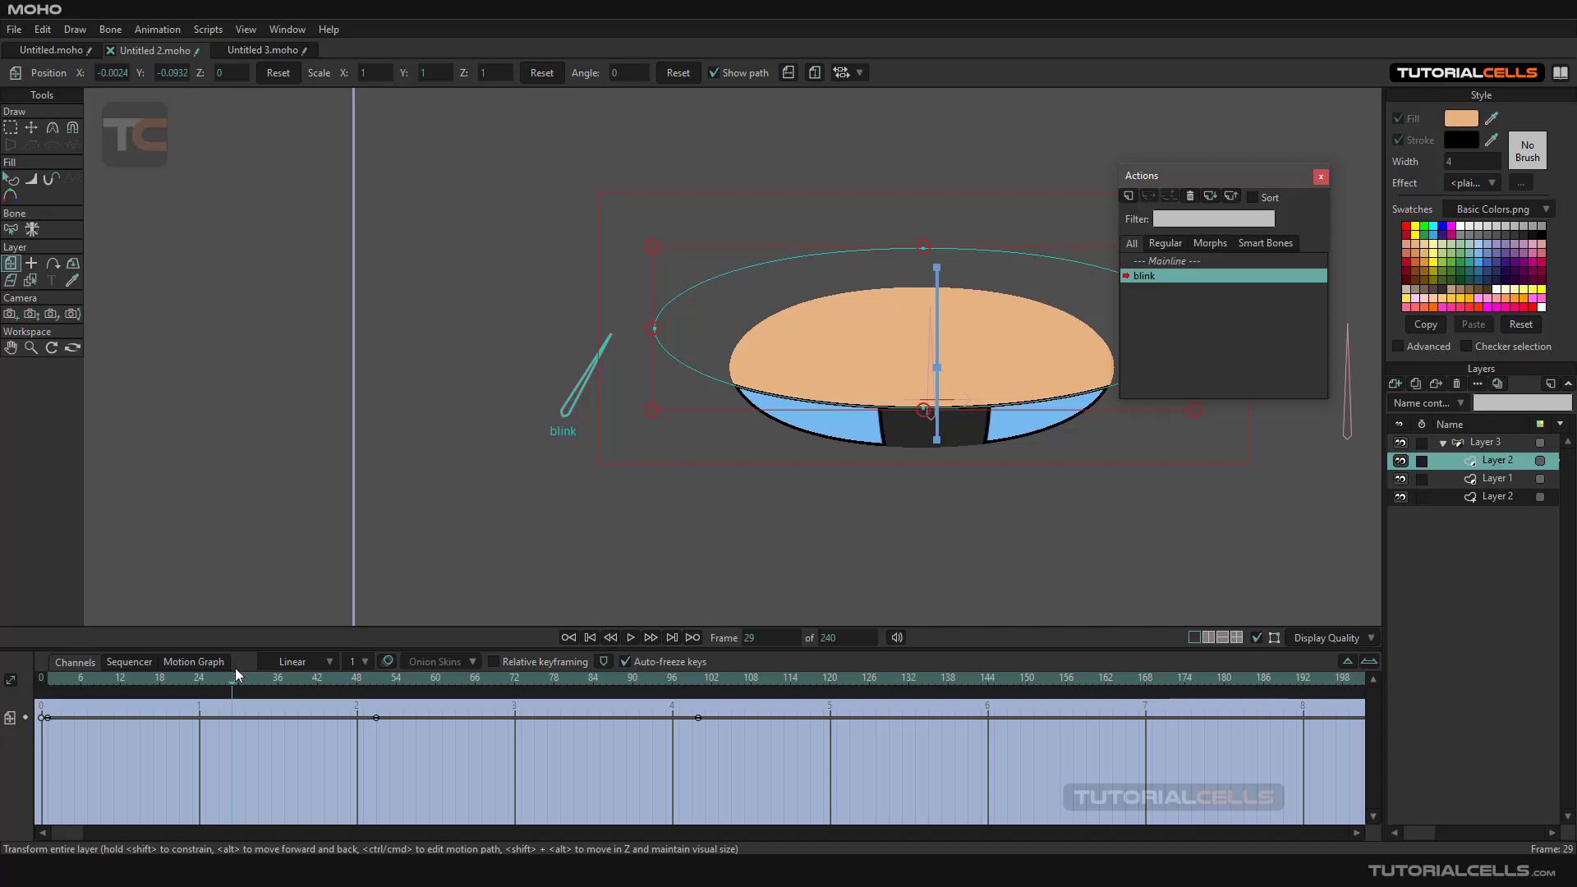
left_click_drag(235, 682, 549, 699)
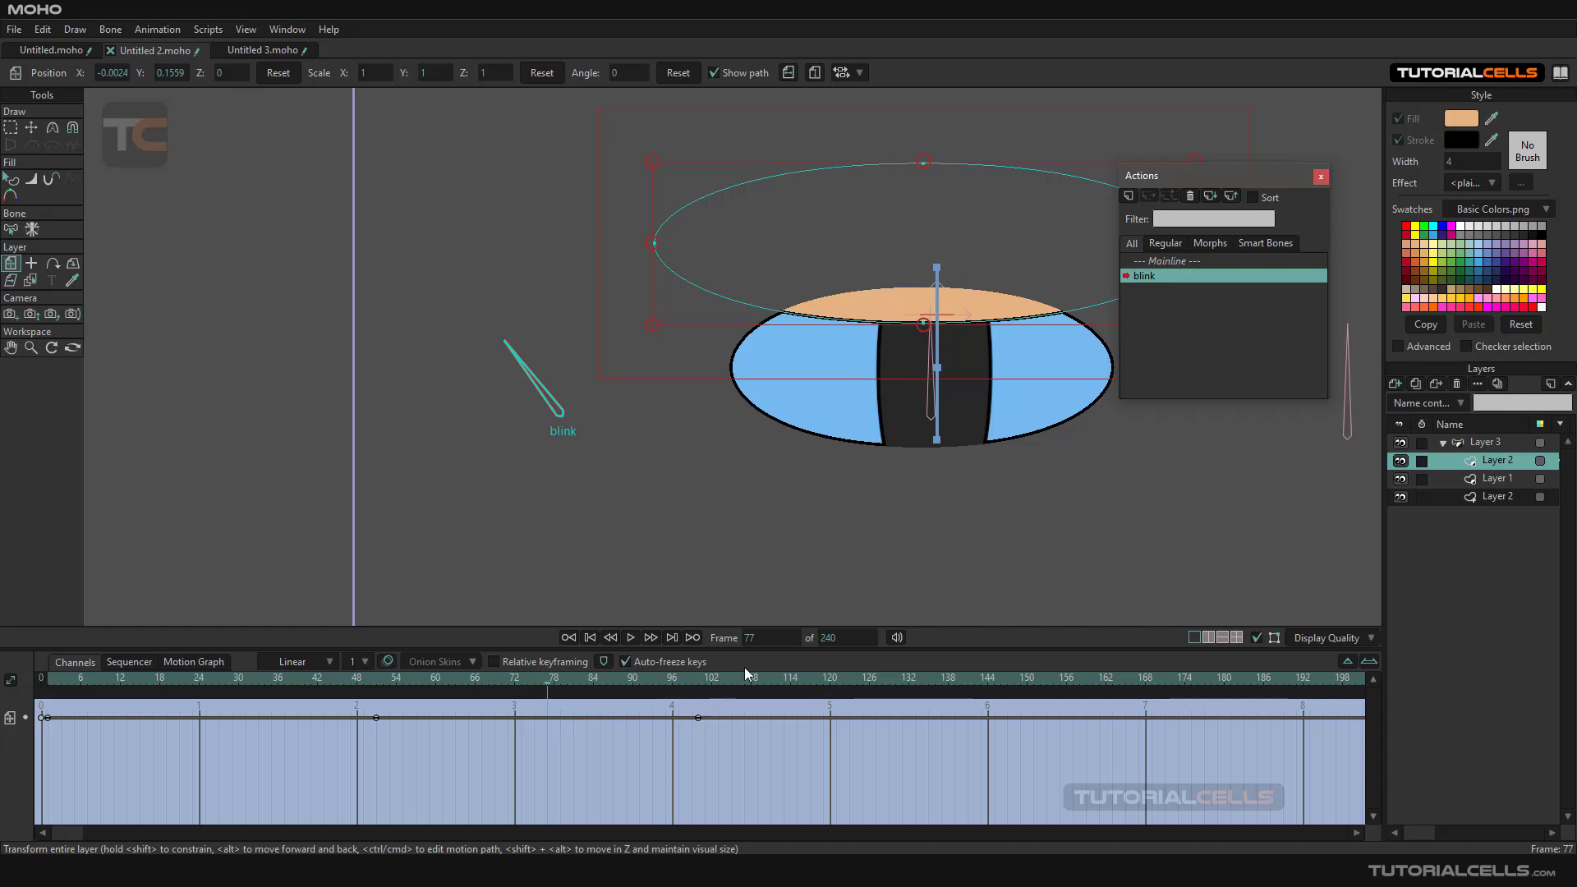
left_click_drag(700, 717, 647, 721)
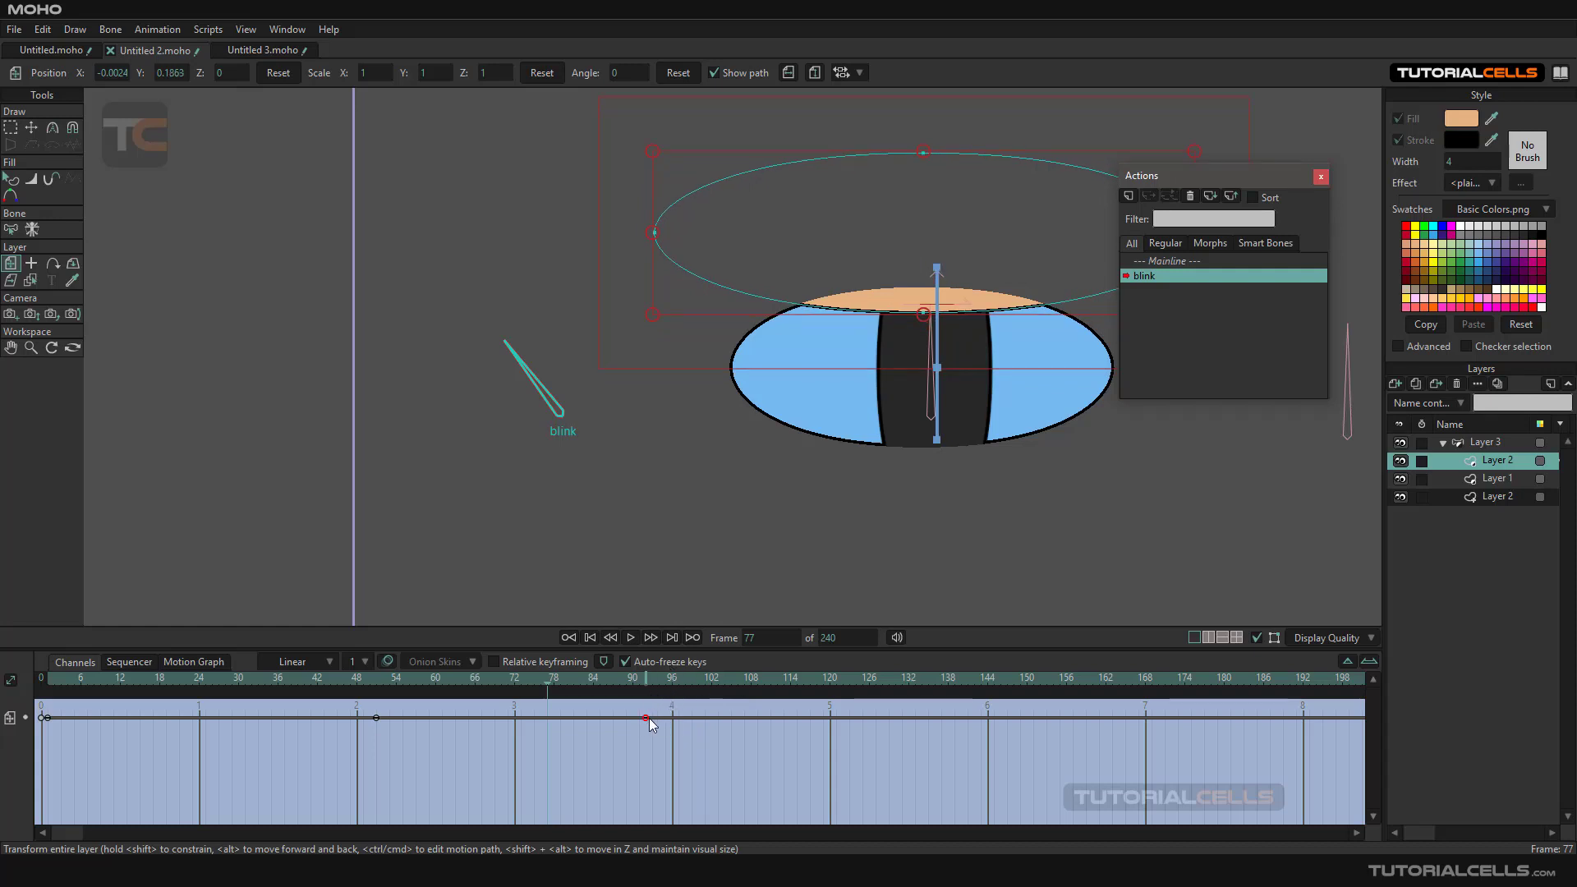
left_click_drag(649, 718, 836, 712)
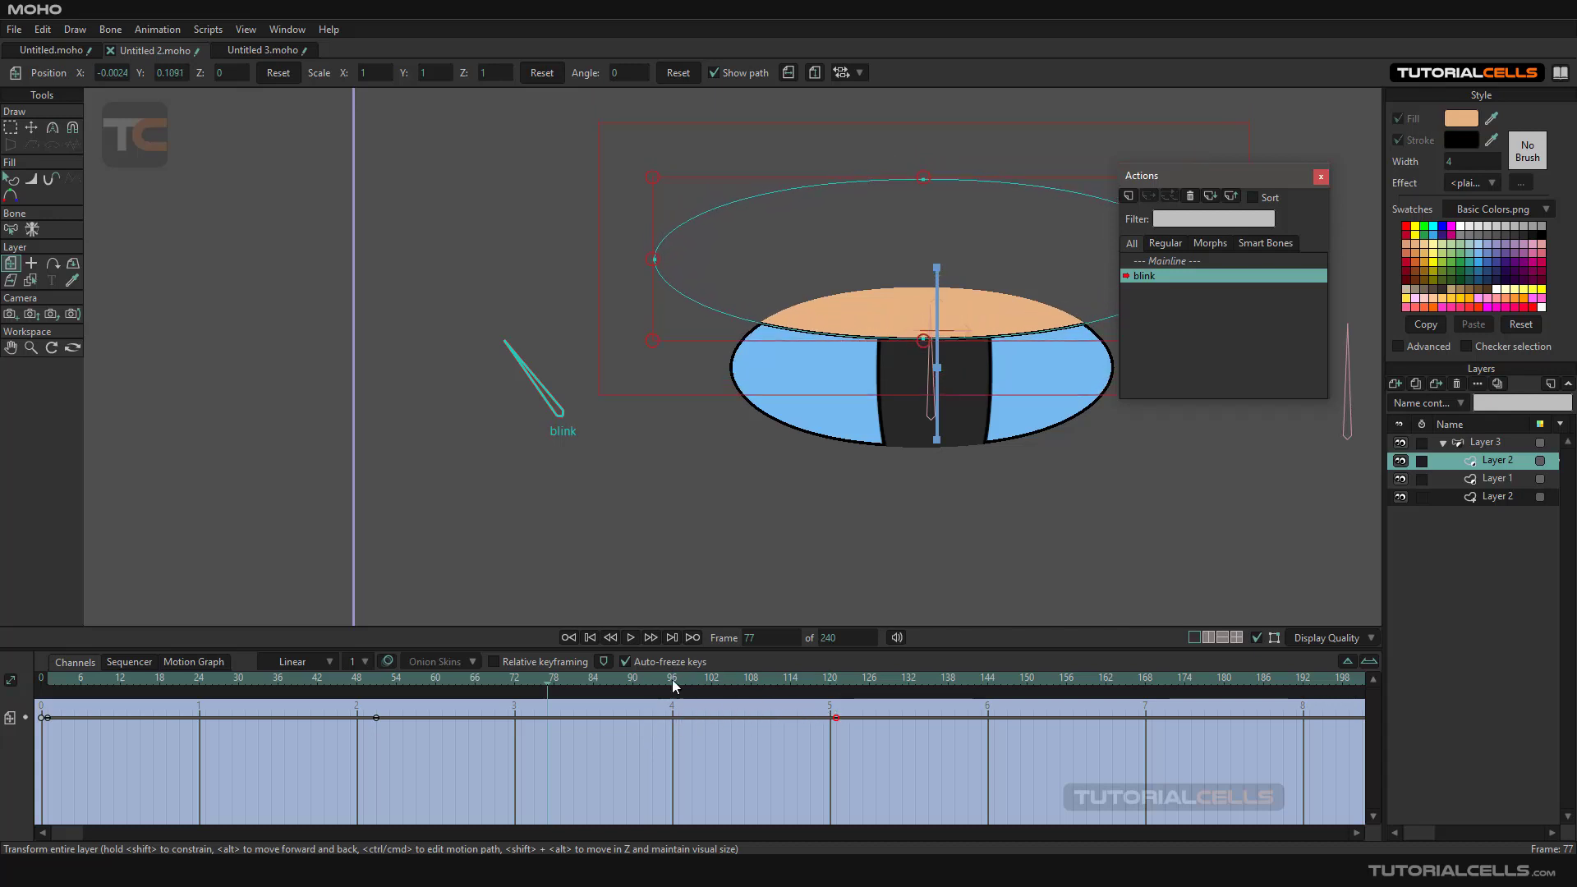
left_click_drag(546, 681, 641, 720)
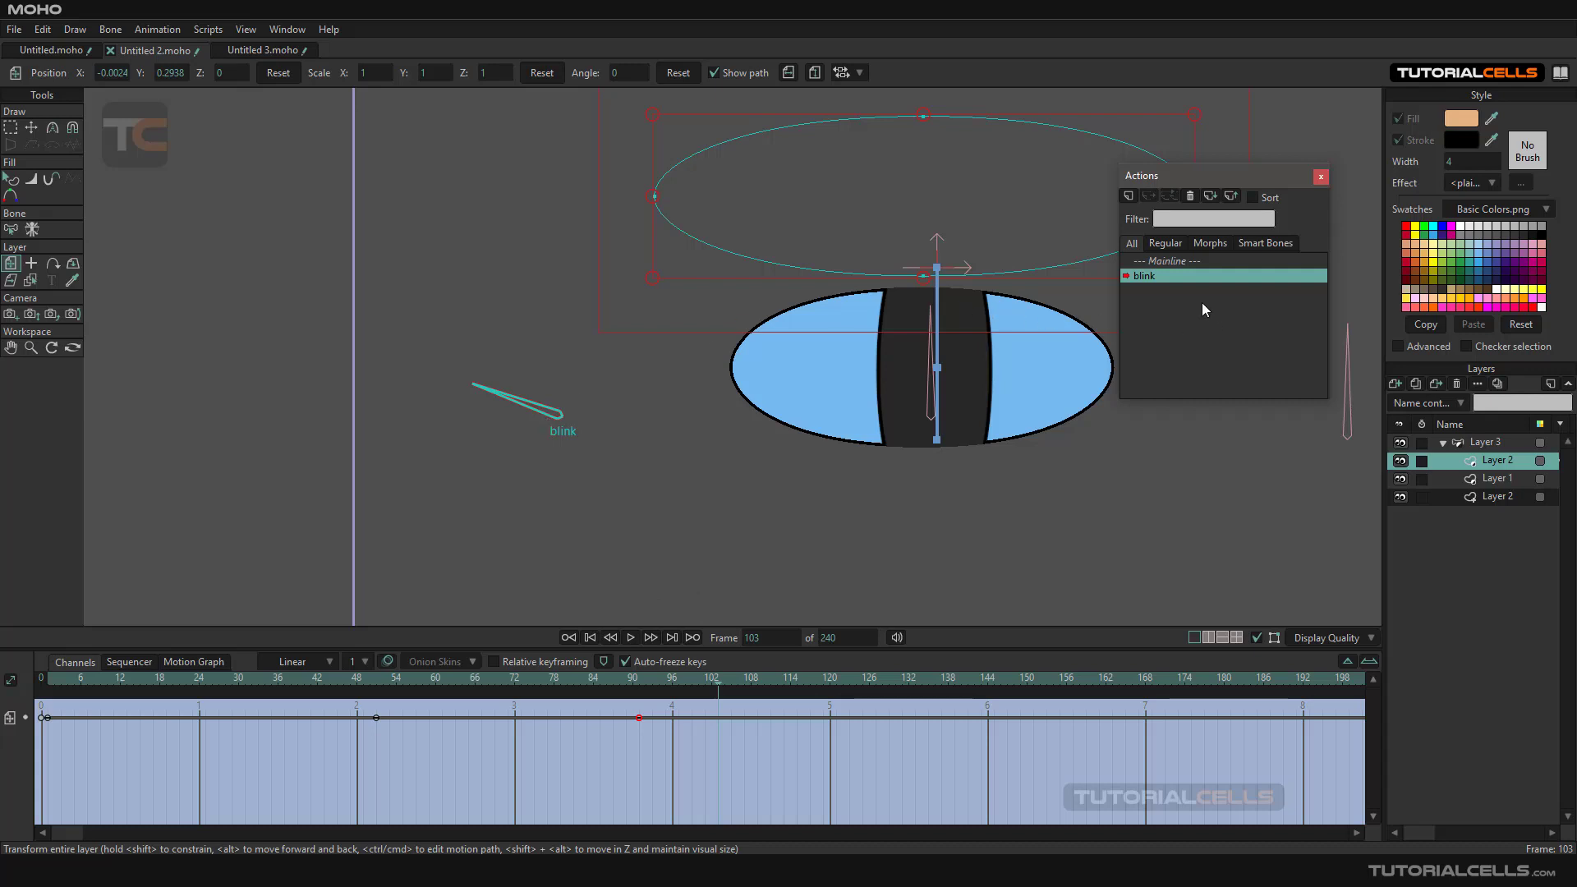
Step: Return the blink action to frame 1 and close the Actions window
double_click(1144, 277)
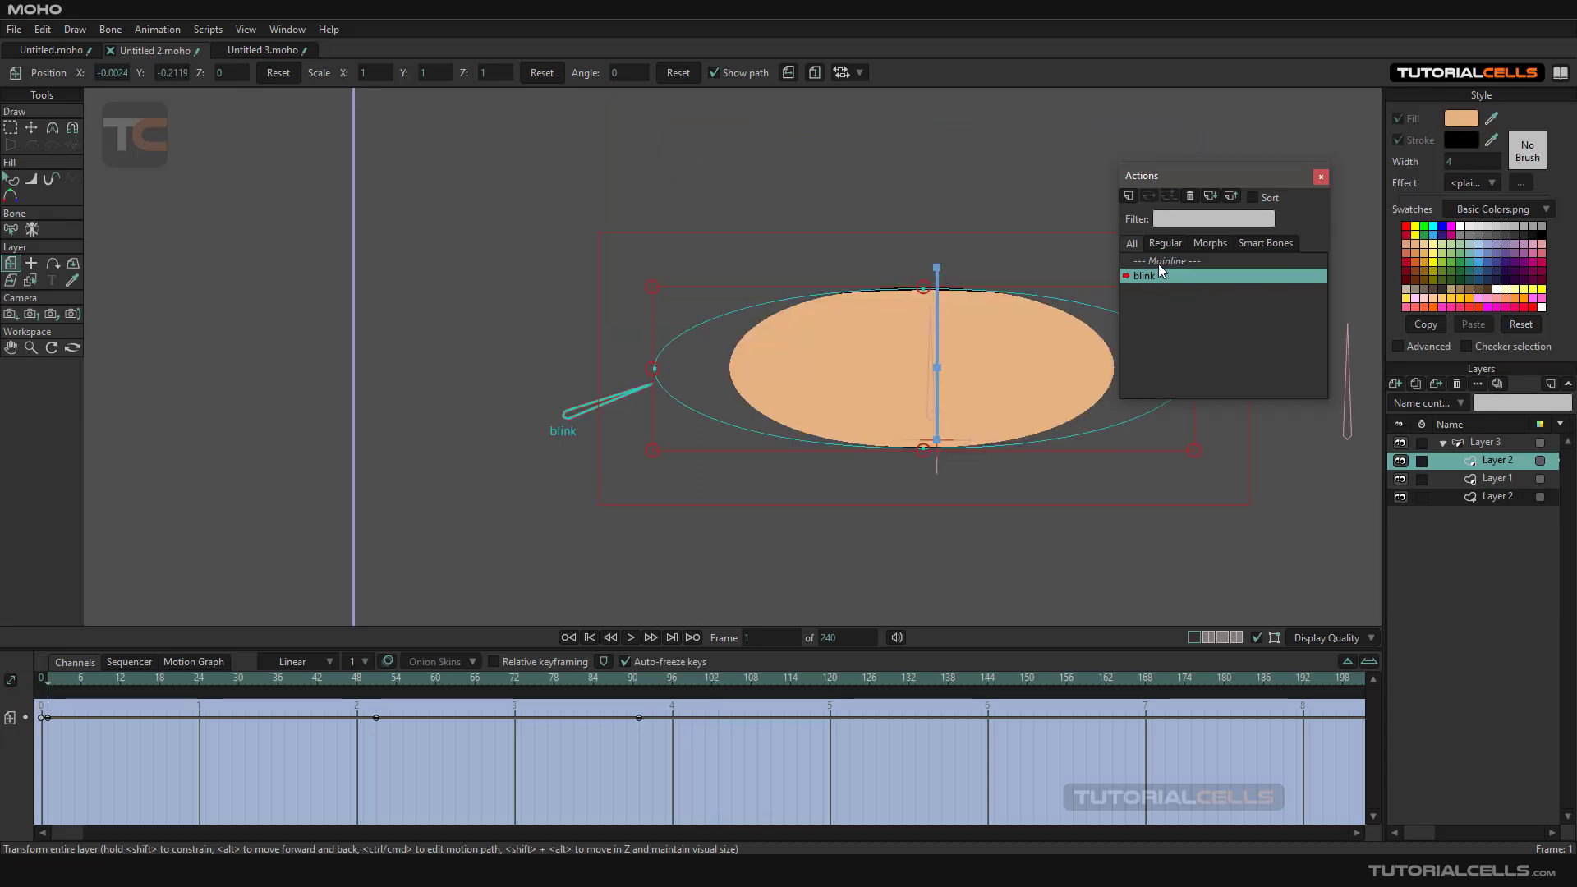
left_click(1160, 262)
left_click(1320, 177)
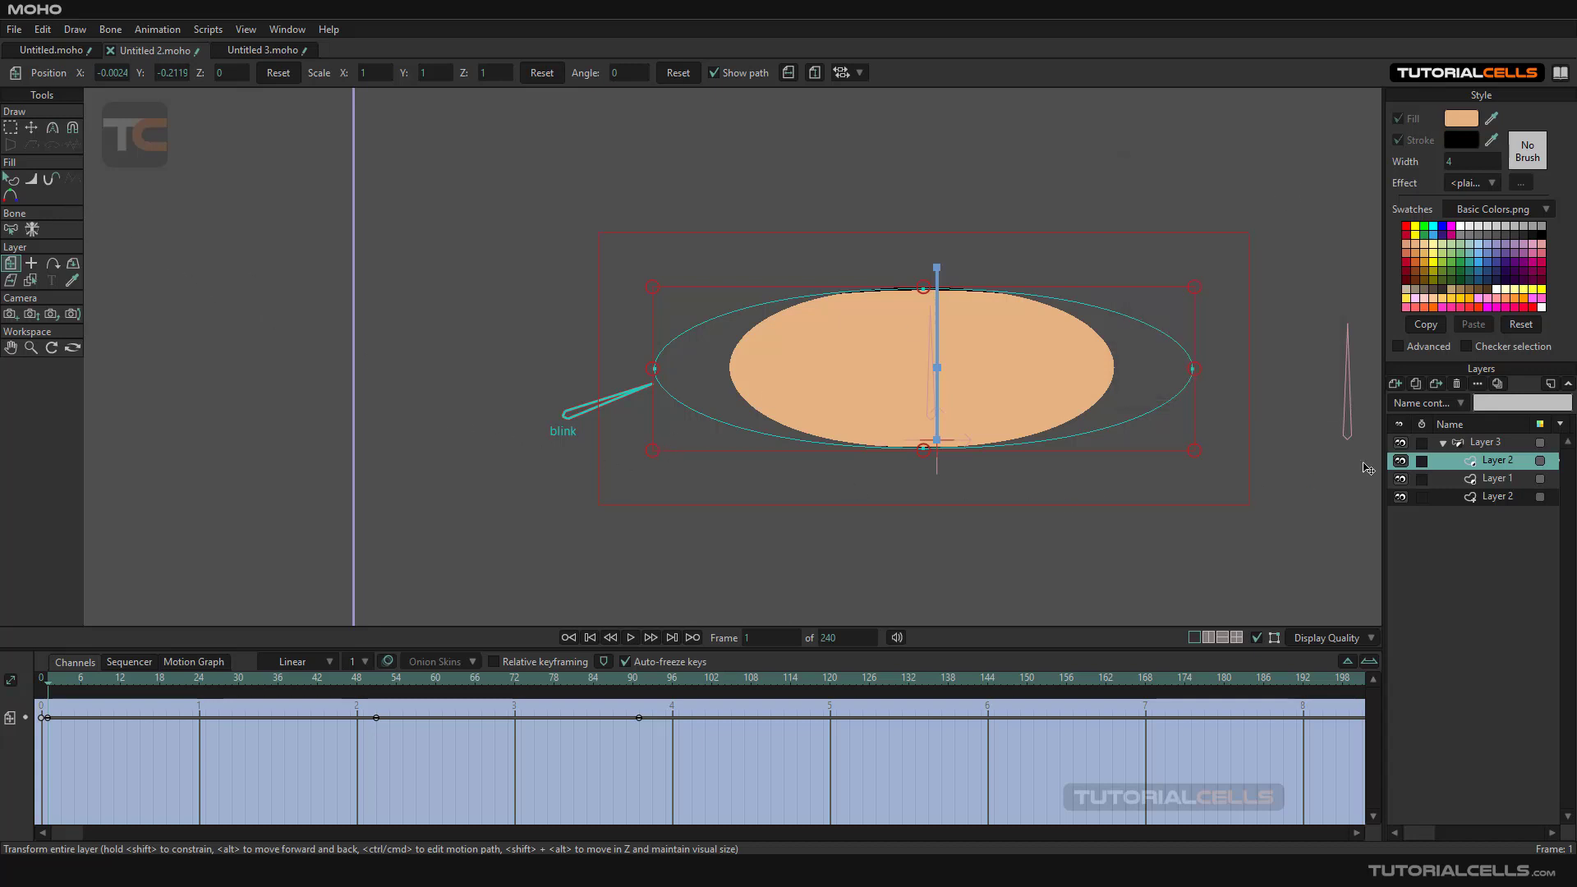
Step: In the Layer 3 bone layer, select the blink bone's keys at frame 100 and scrub the action to check the eyelid
left_click(1435, 443)
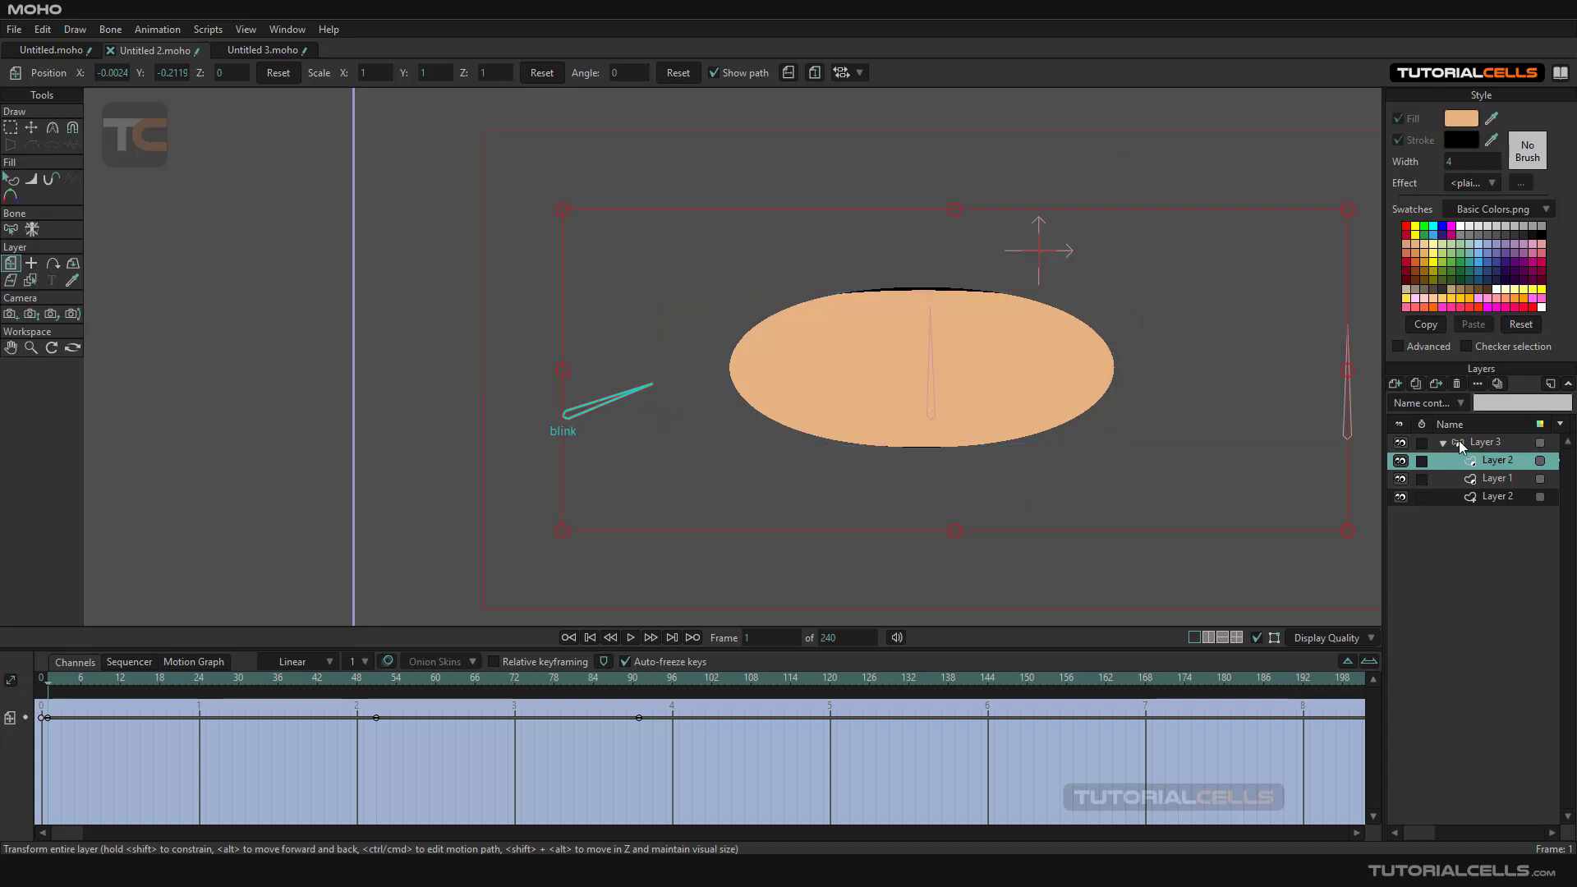
key("z")
left_click(586, 413)
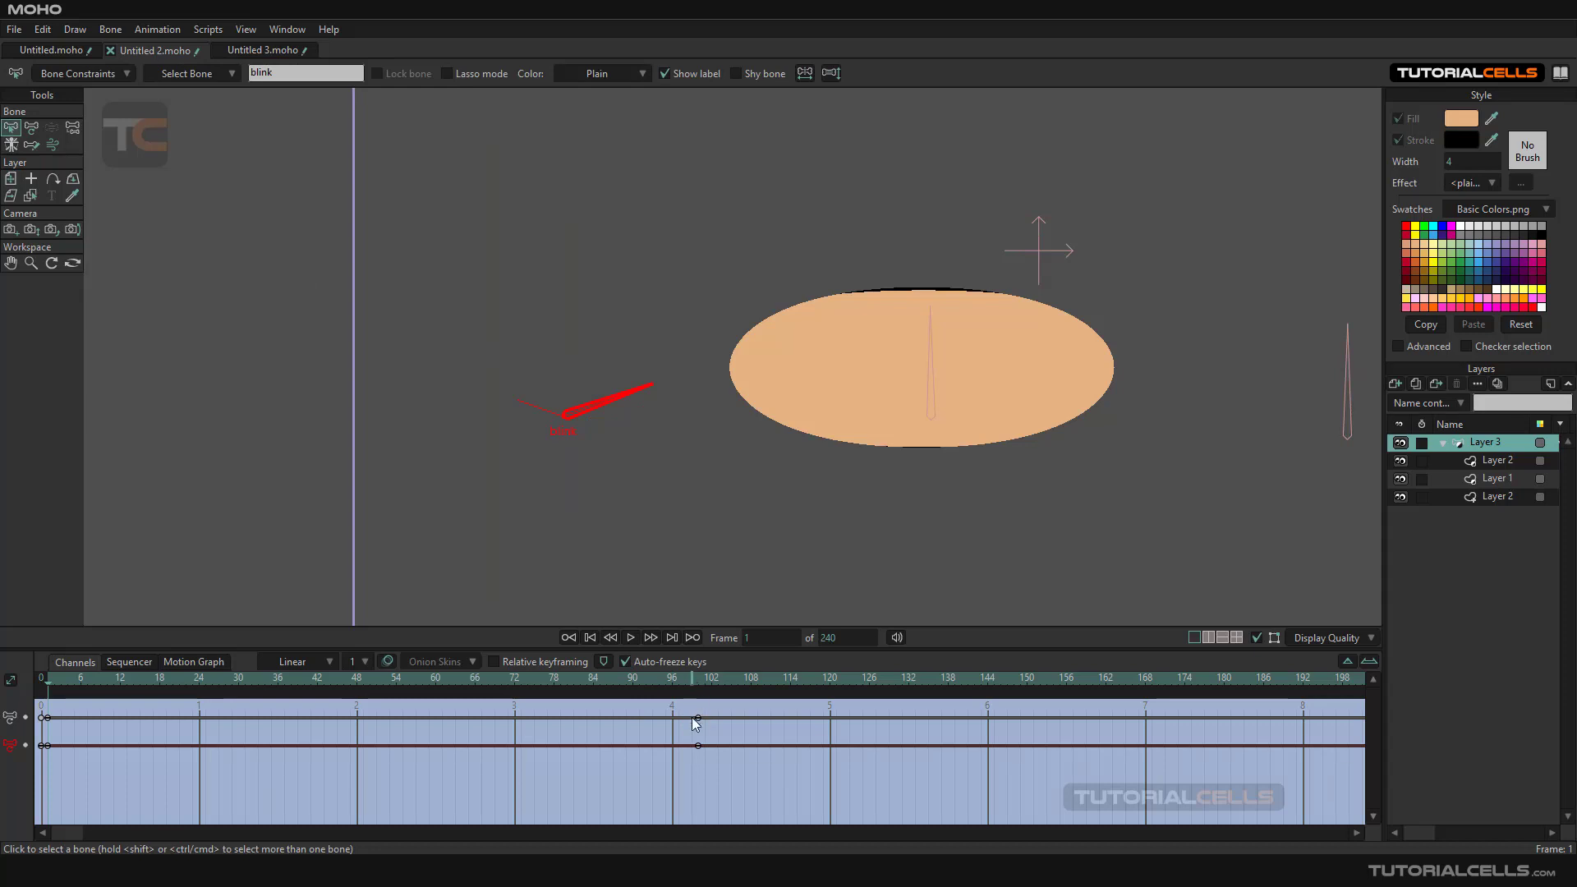
left_click_drag(688, 757, 702, 720)
left_click(563, 681)
left_click(272, 681)
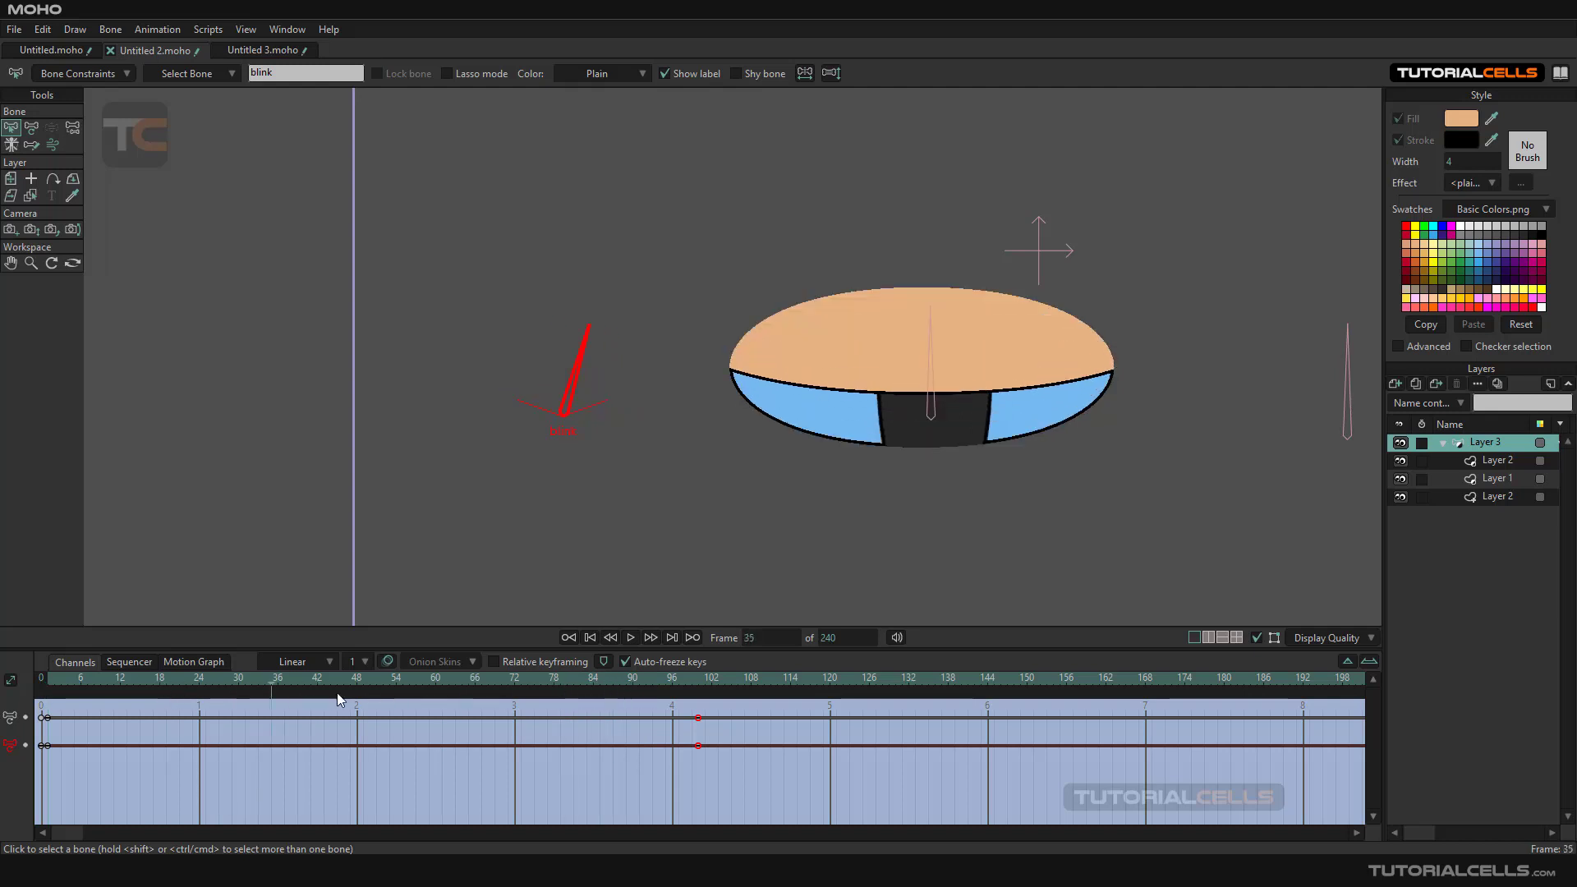
left_click_drag(337, 692, 396, 707)
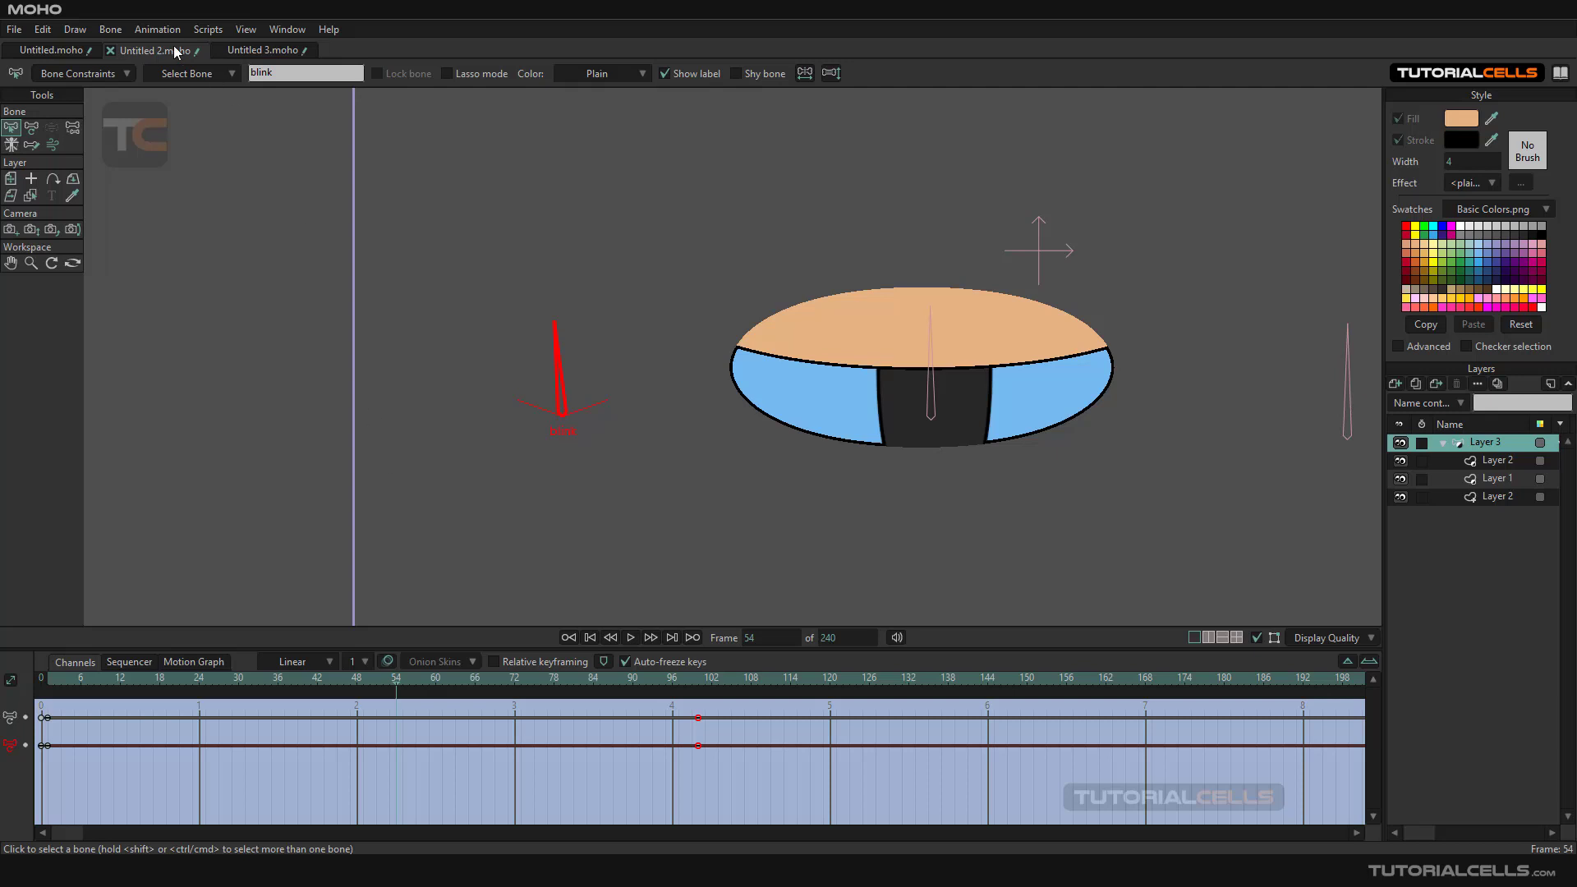
Step: Reopen the Actions window, switch back to the Mainline timeline and close the window
left_click(282, 31)
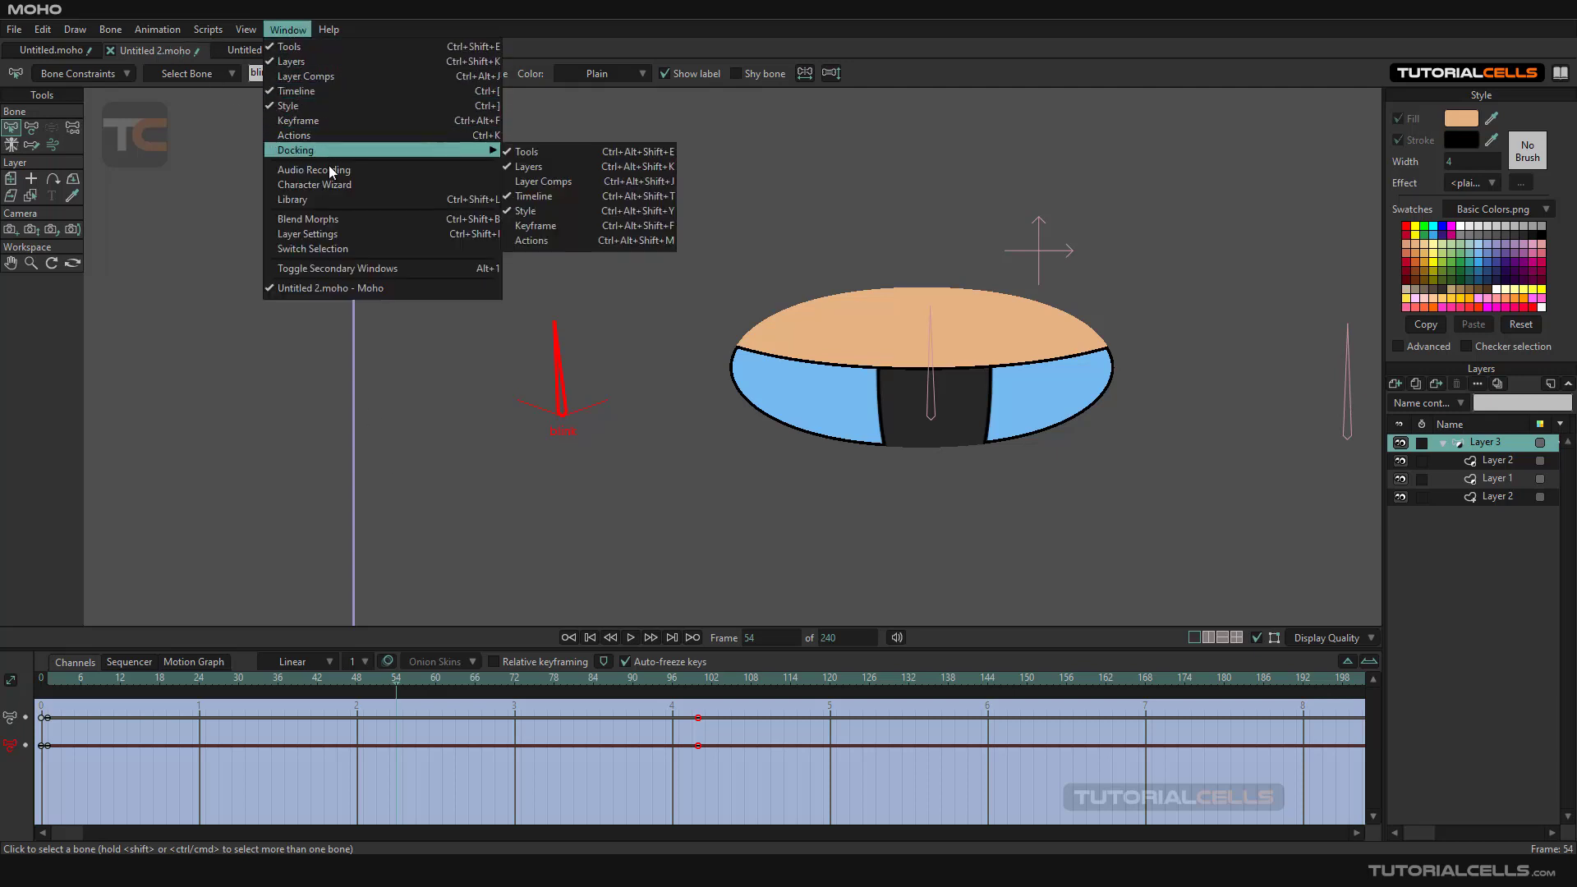
left_click(329, 138)
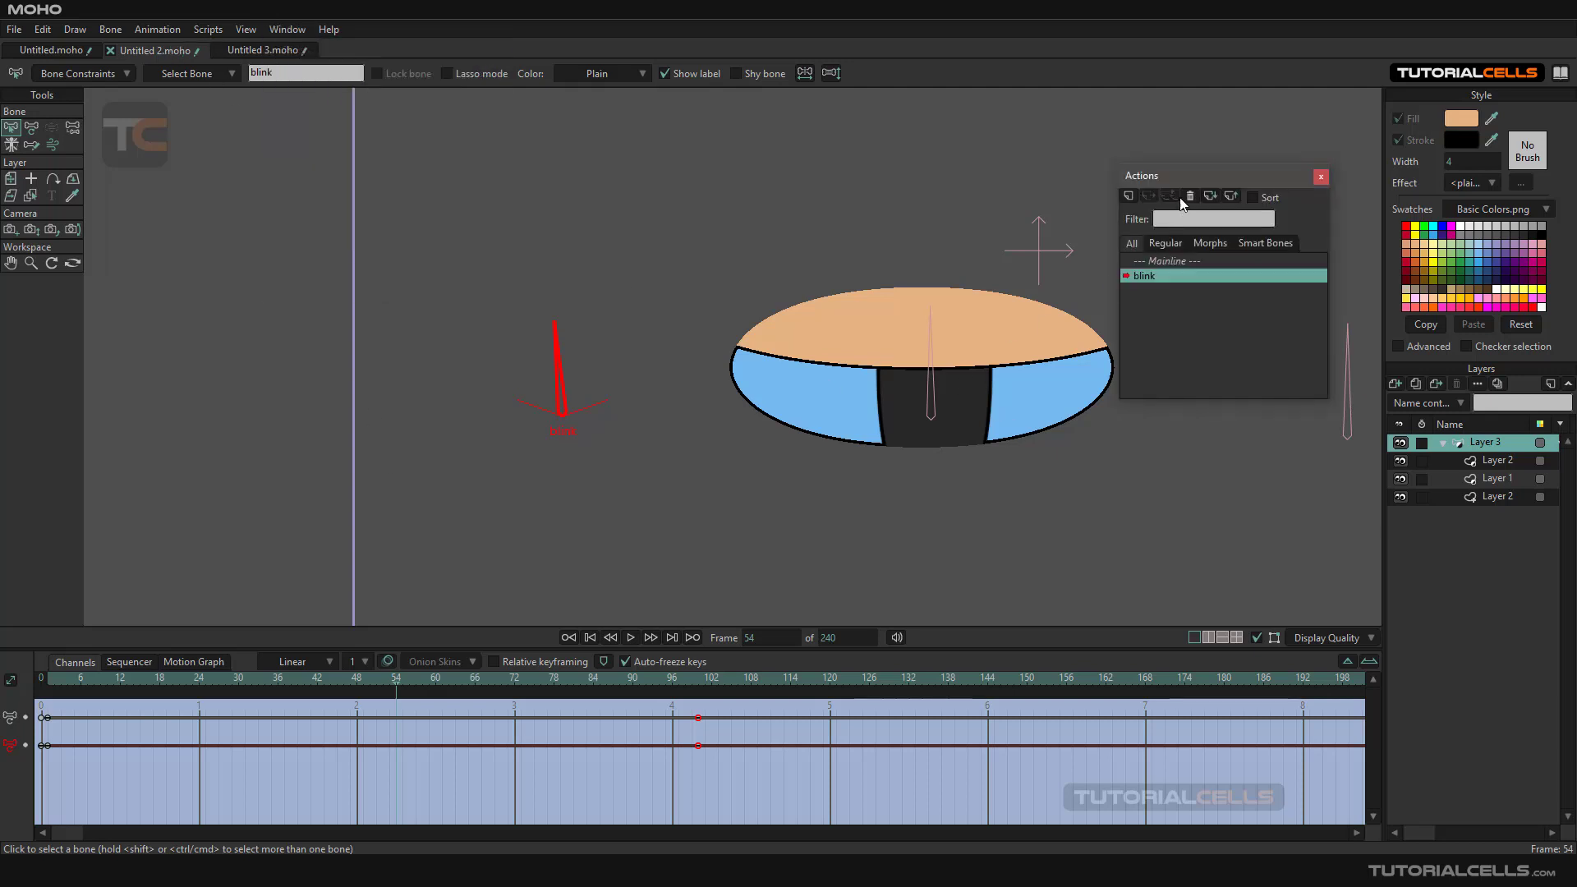
left_click_drag(1195, 181, 1204, 186)
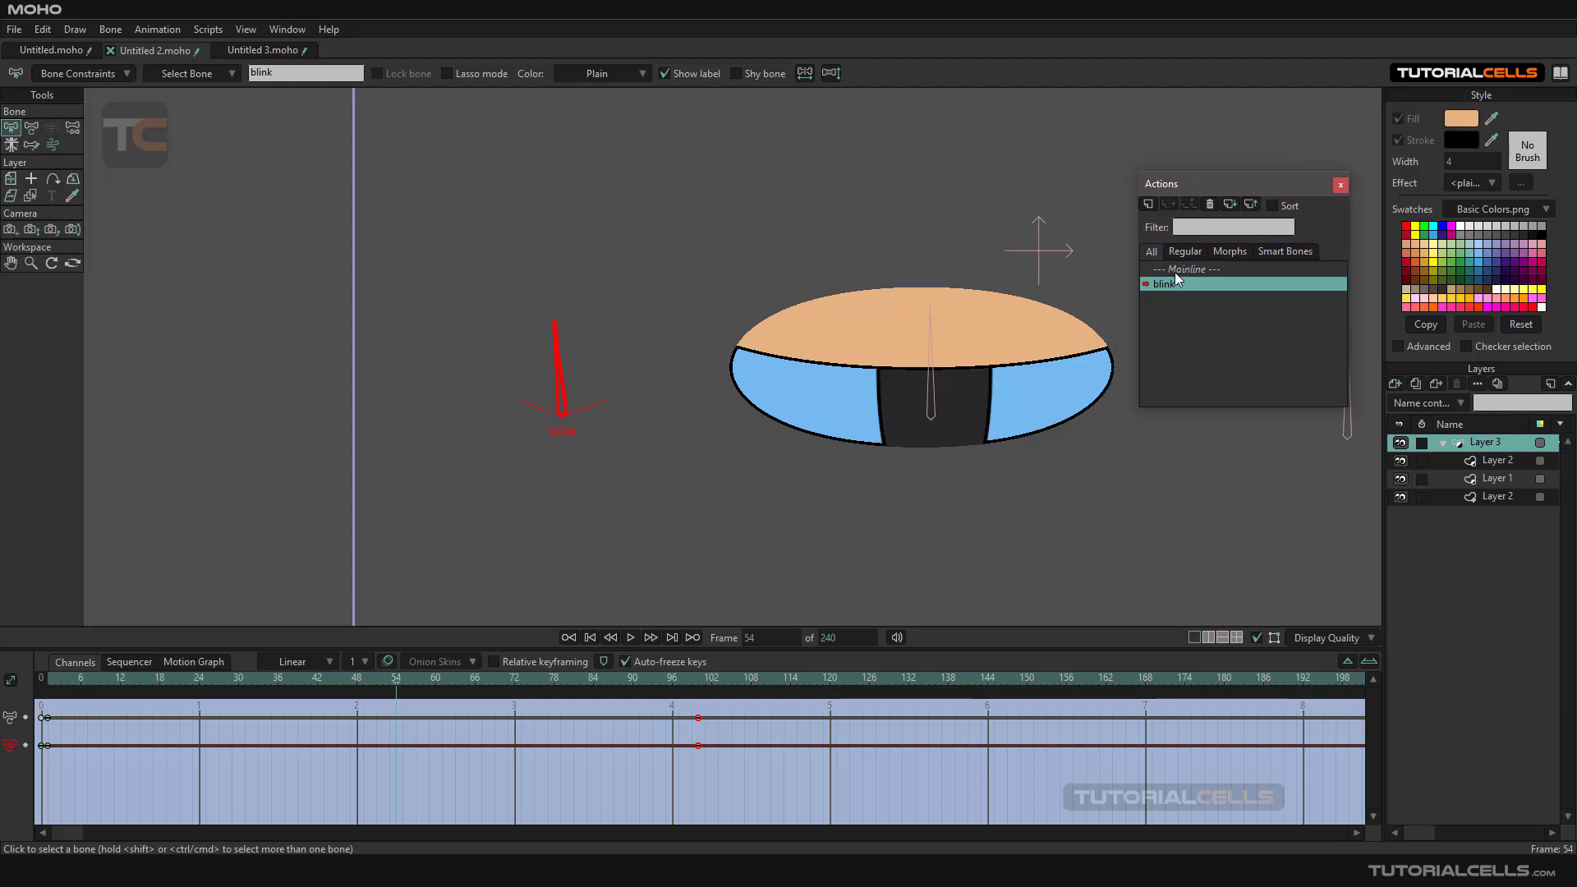
double_click(1175, 270)
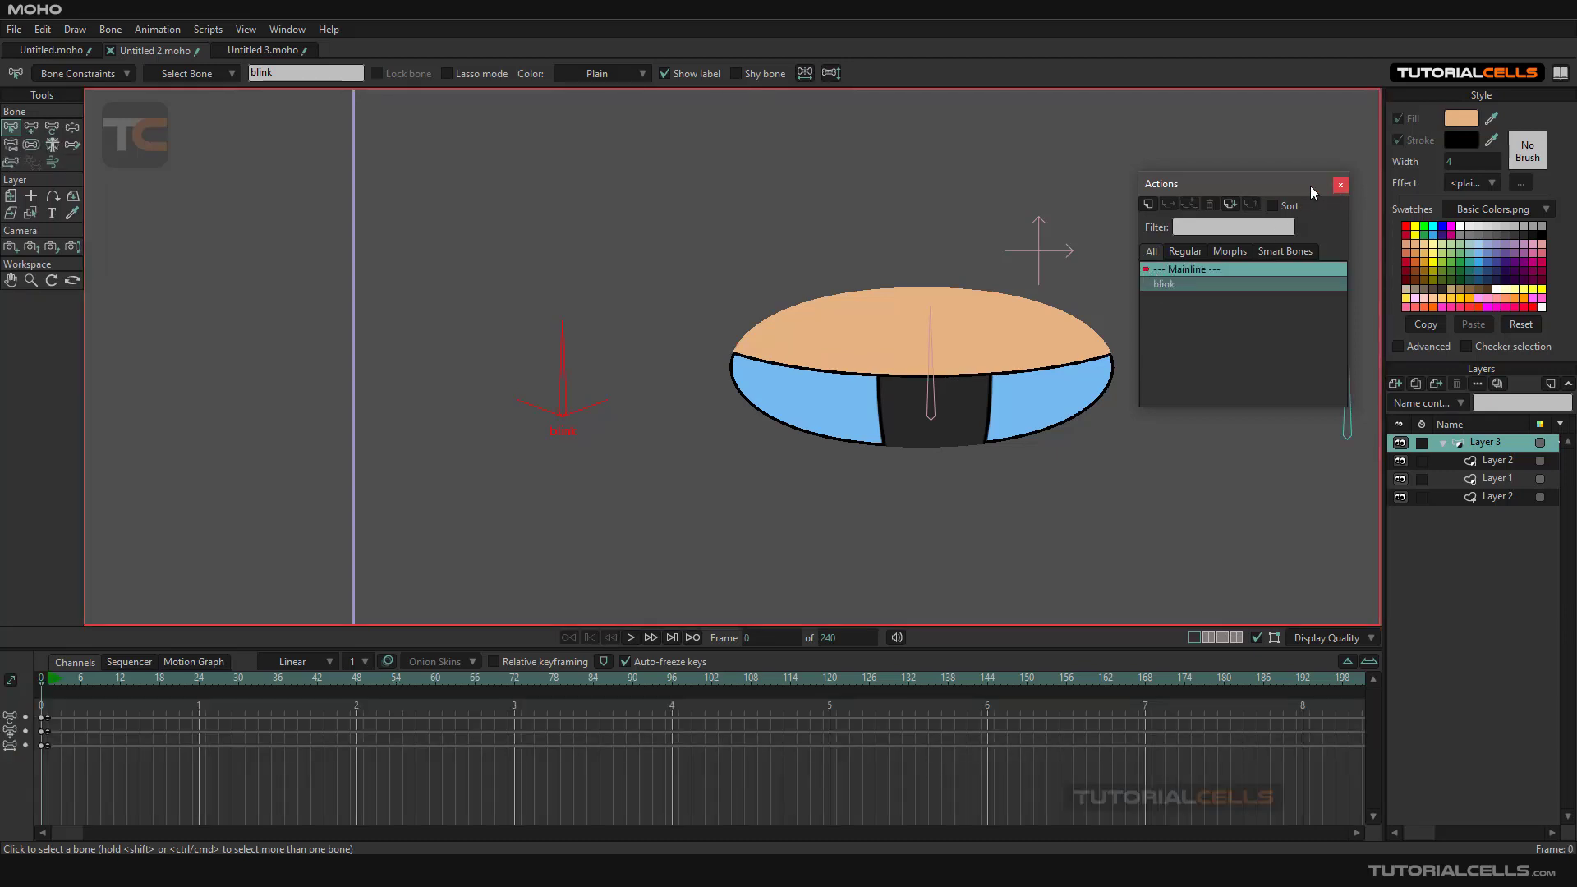
left_click(1340, 185)
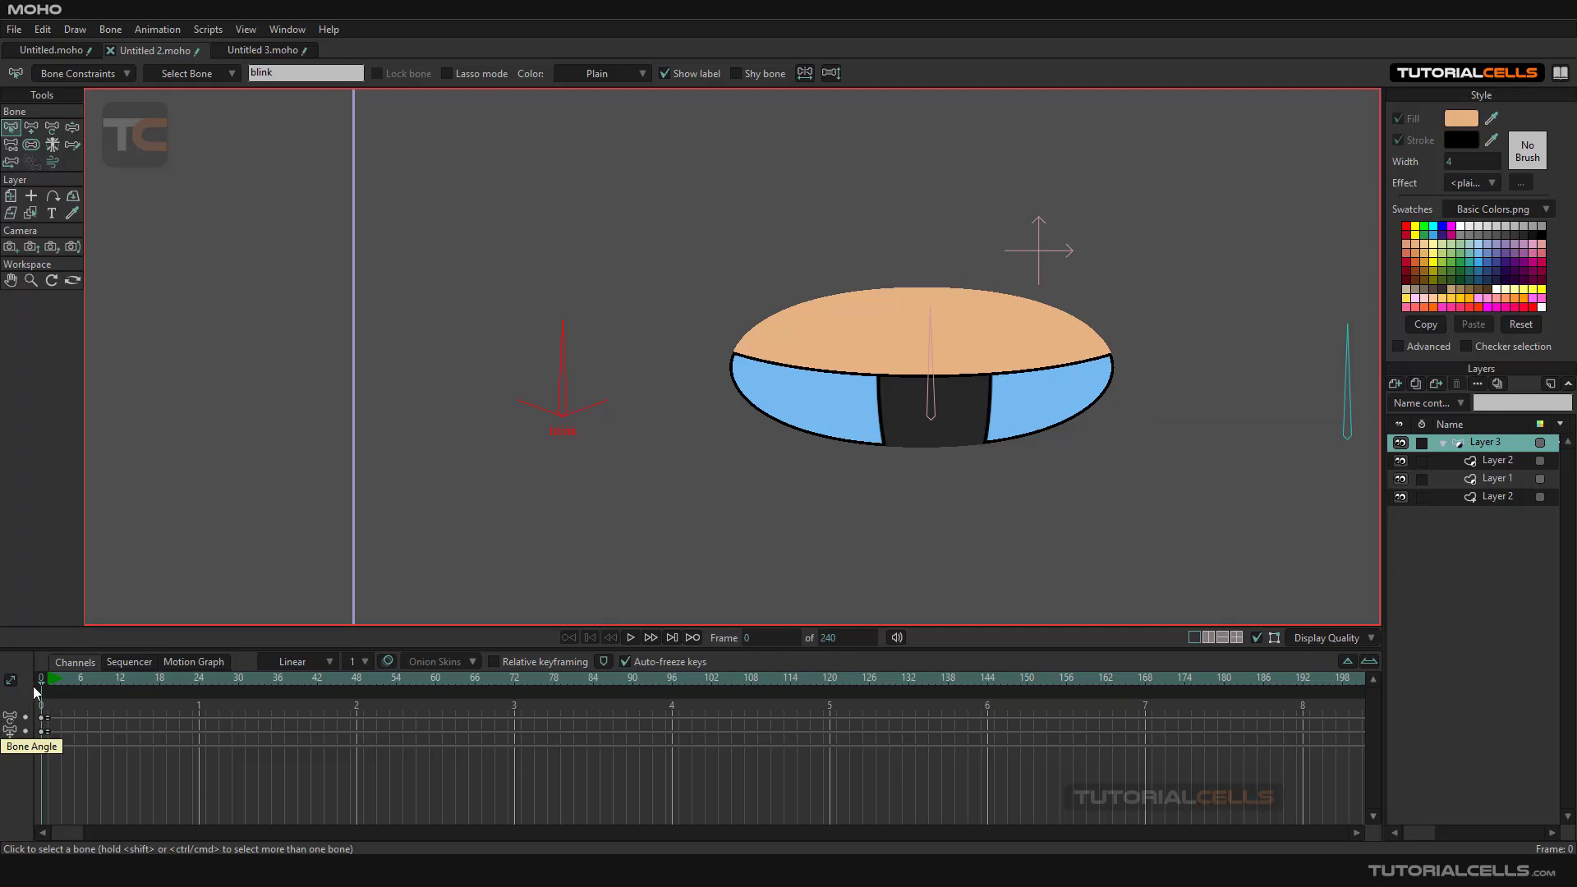
Step: At frame 1 of the main timeline, test the eyelid by swinging the blink bone with Manipulate Bones
left_click_drag(42, 685, 1, 679)
left_click(47, 687)
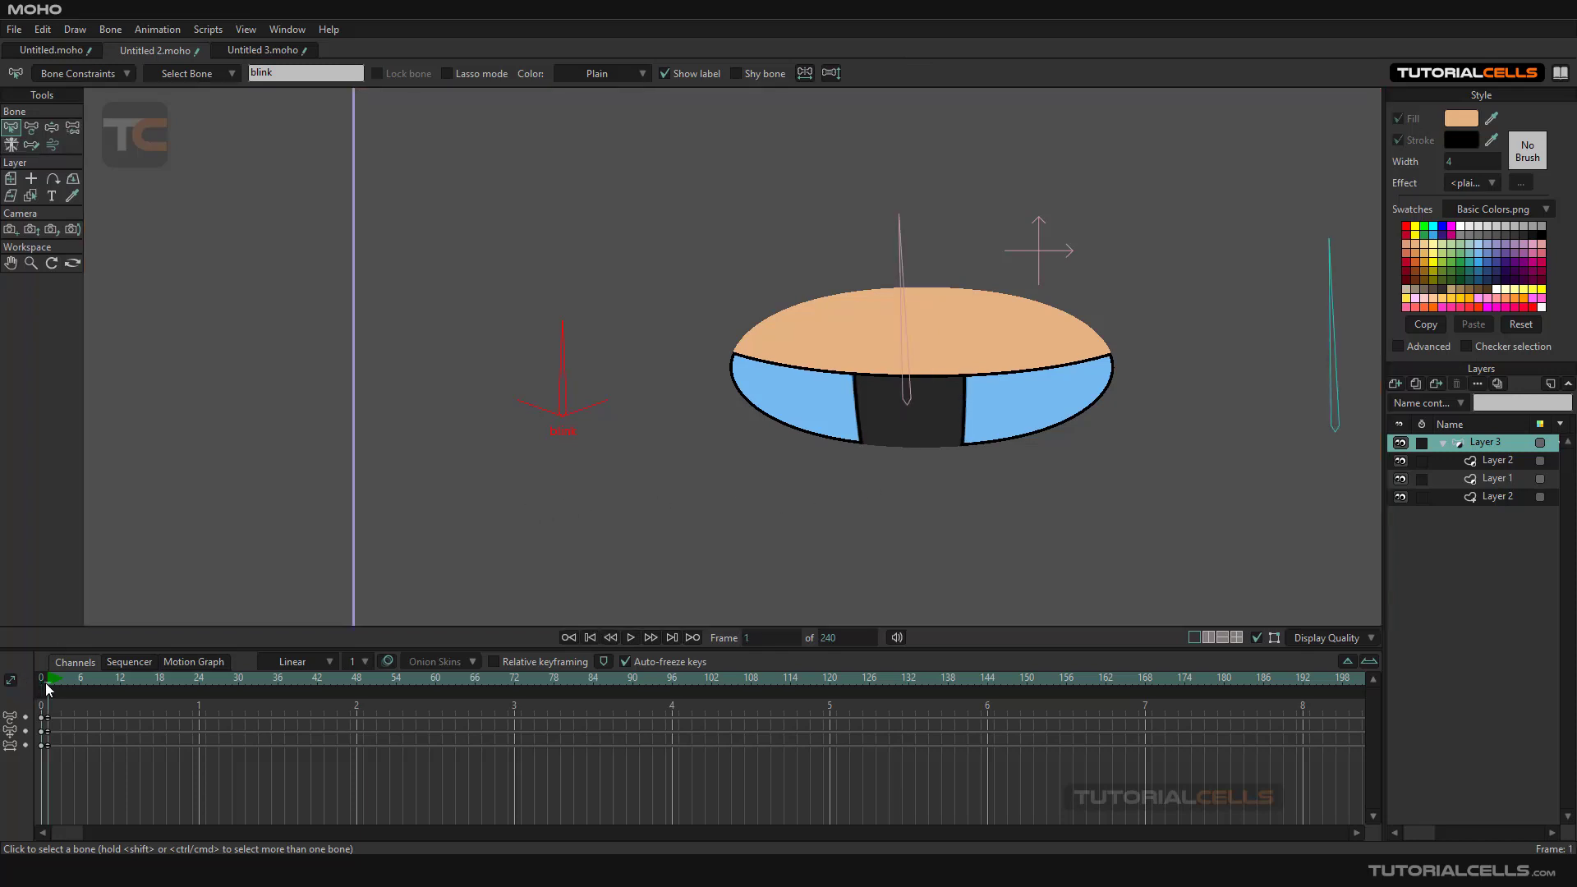
left_click(51, 128)
left_click_drag(571, 357, 564, 405)
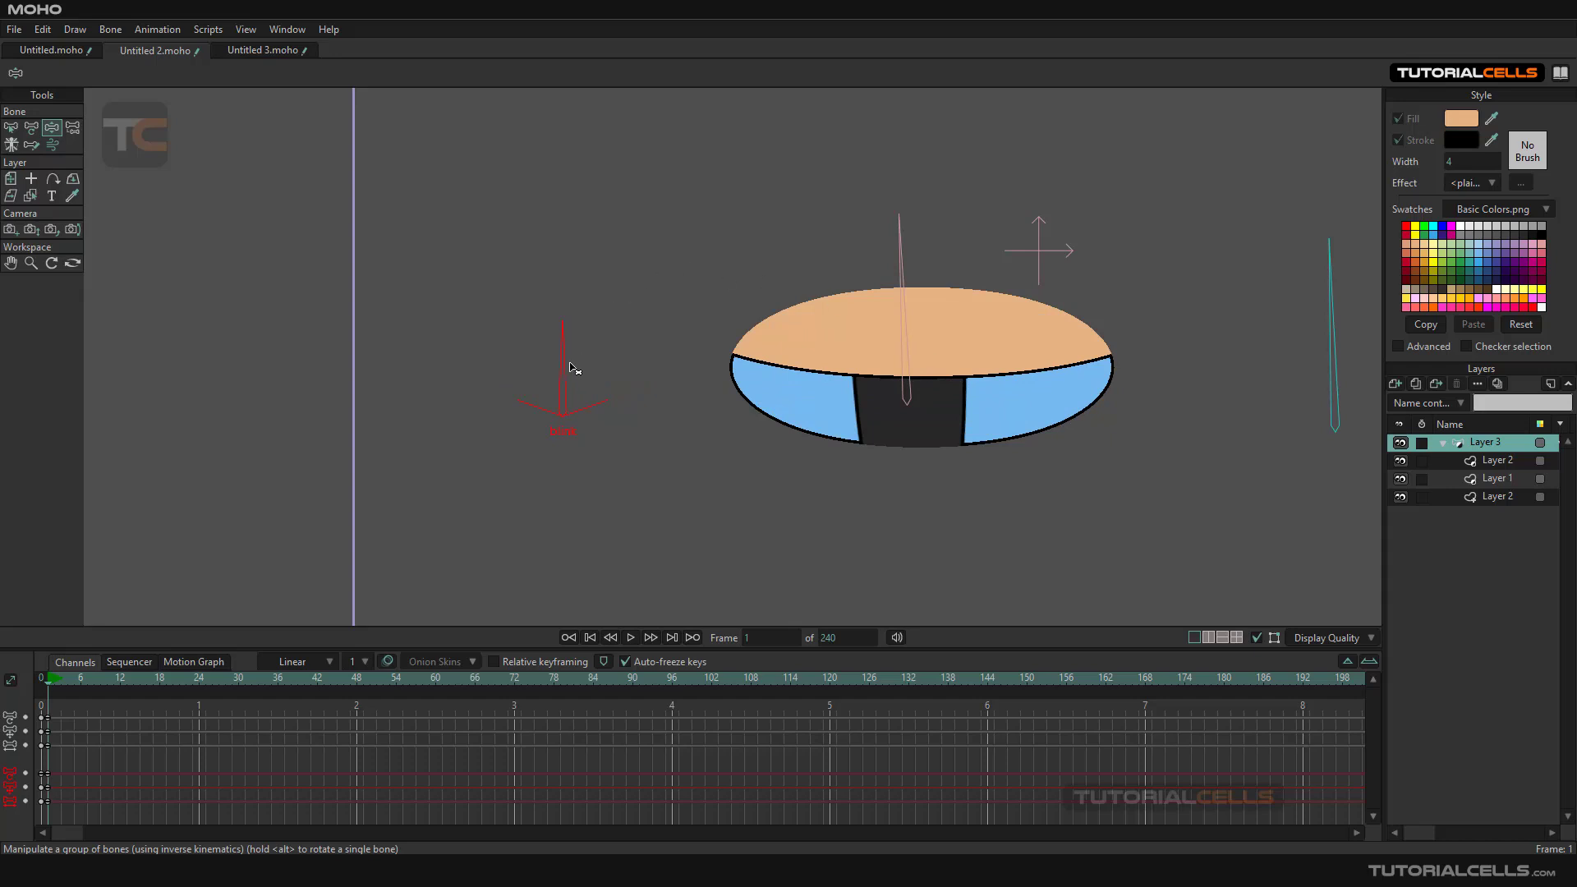
Step: Rotate the blink bone slightly back and forth to check how far the eyelid opens and closes
mouse_move(565, 368)
left_mouse_down()
mouse_move(584, 380)
mouse_move(571, 369)
left_mouse_up()
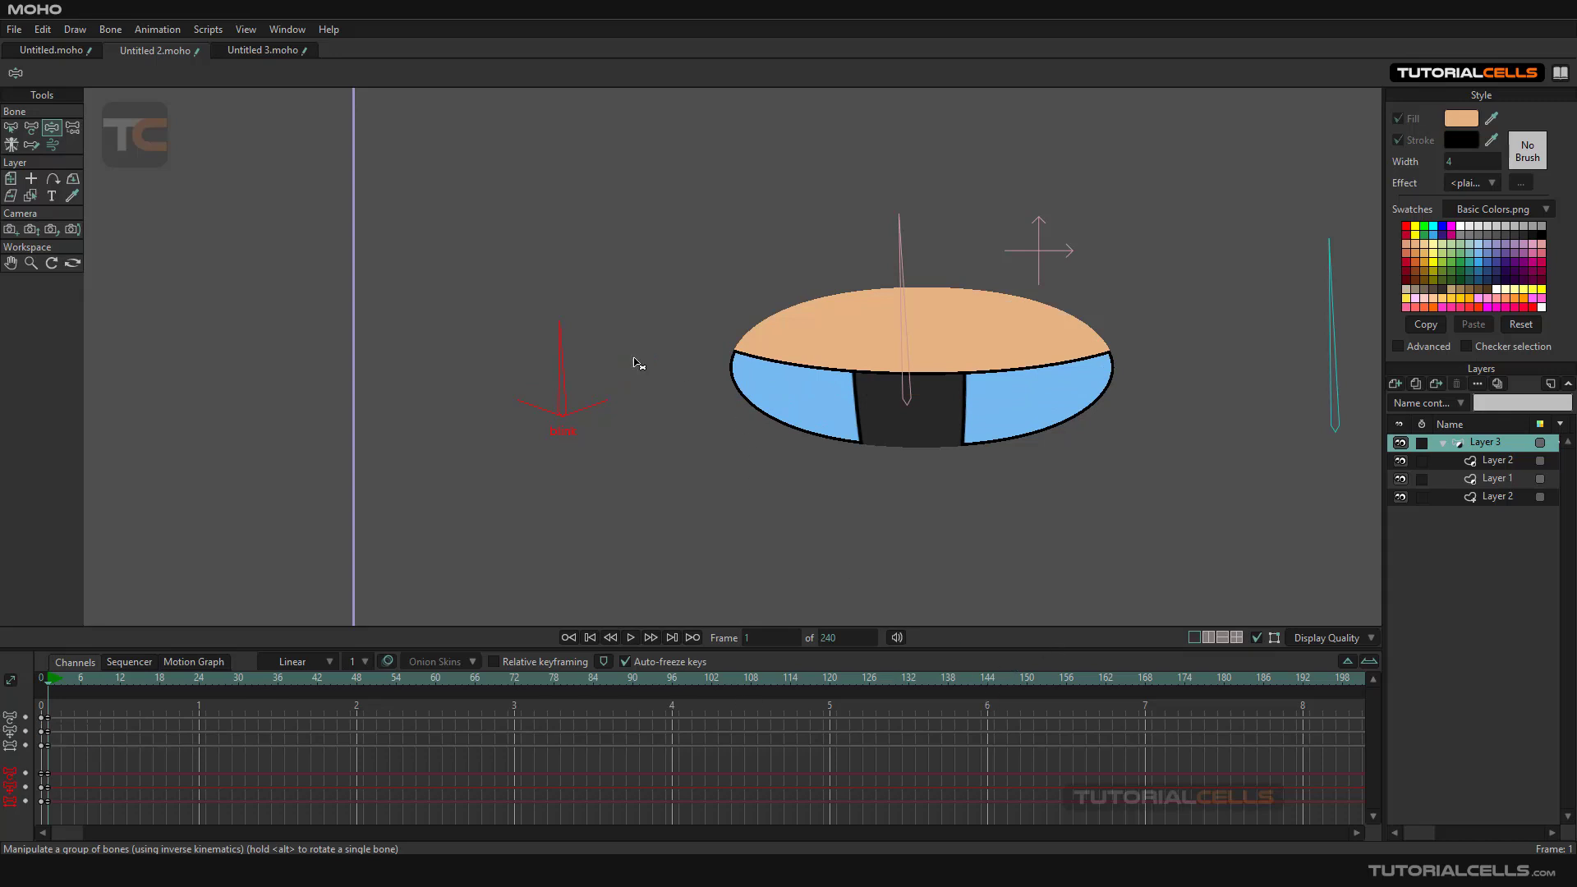
left_click_drag(570, 363, 560, 371)
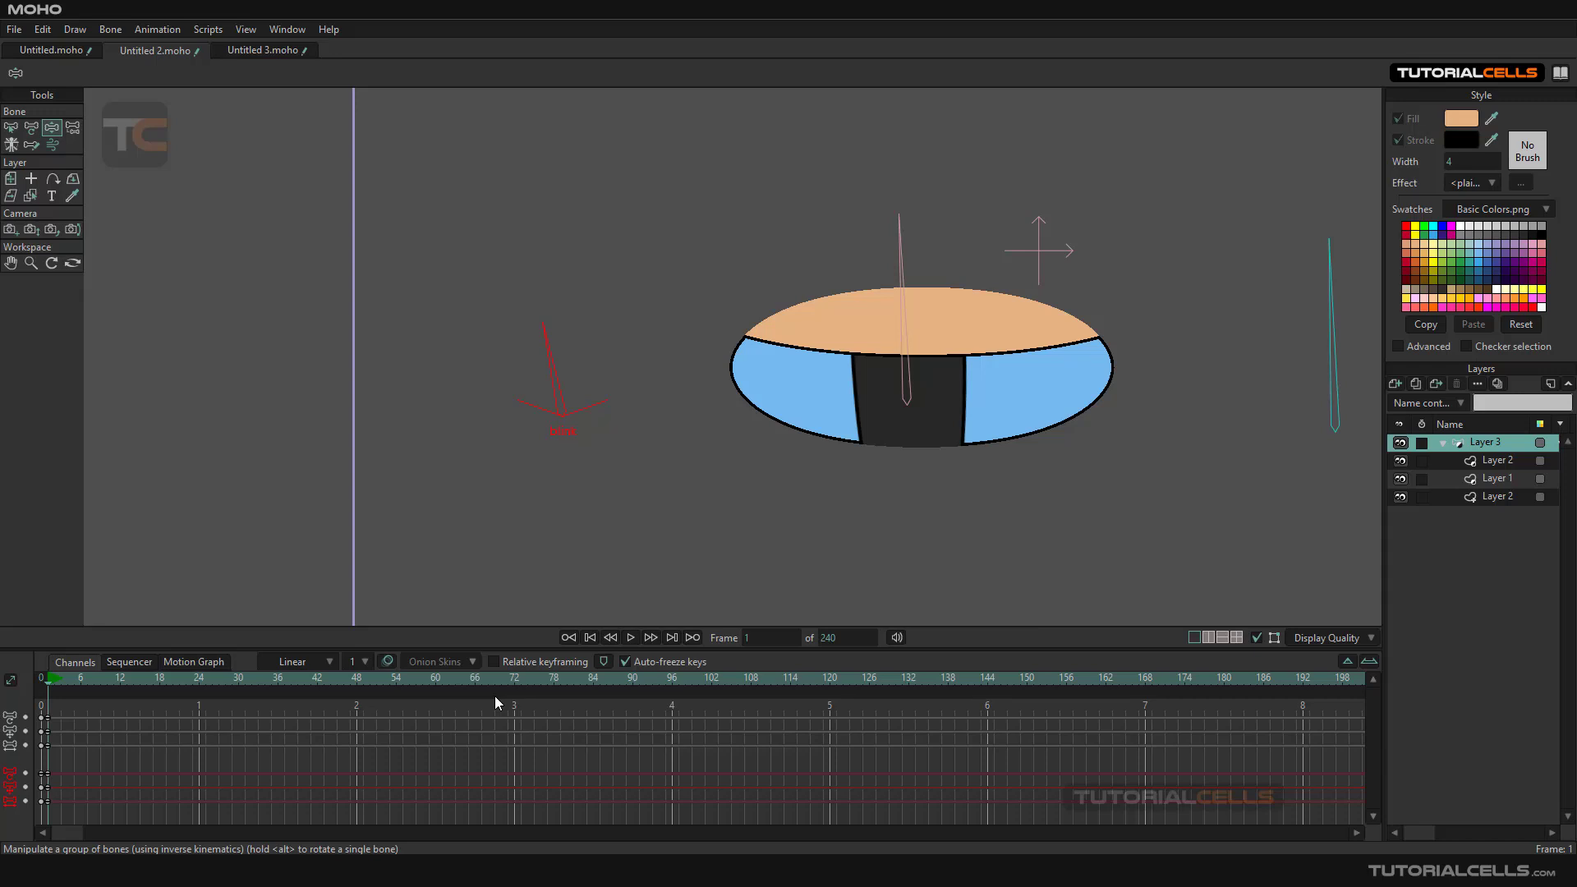
Step: Reopen the Actions window, activate the blink action and scrub it to frame 65
left_click(239, 33)
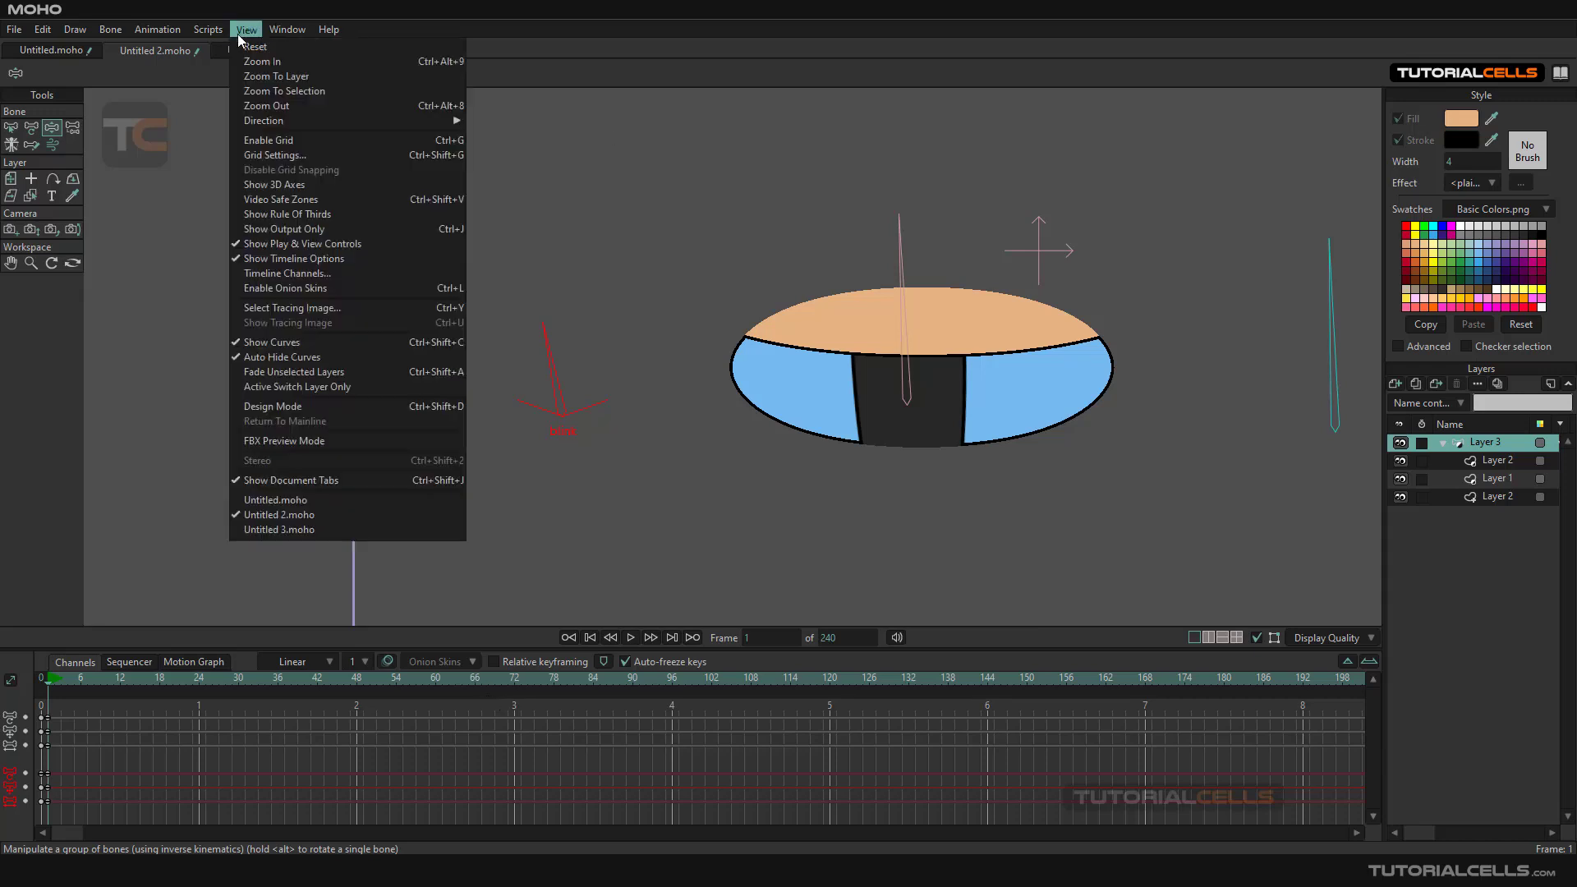
mouse_move(278, 30)
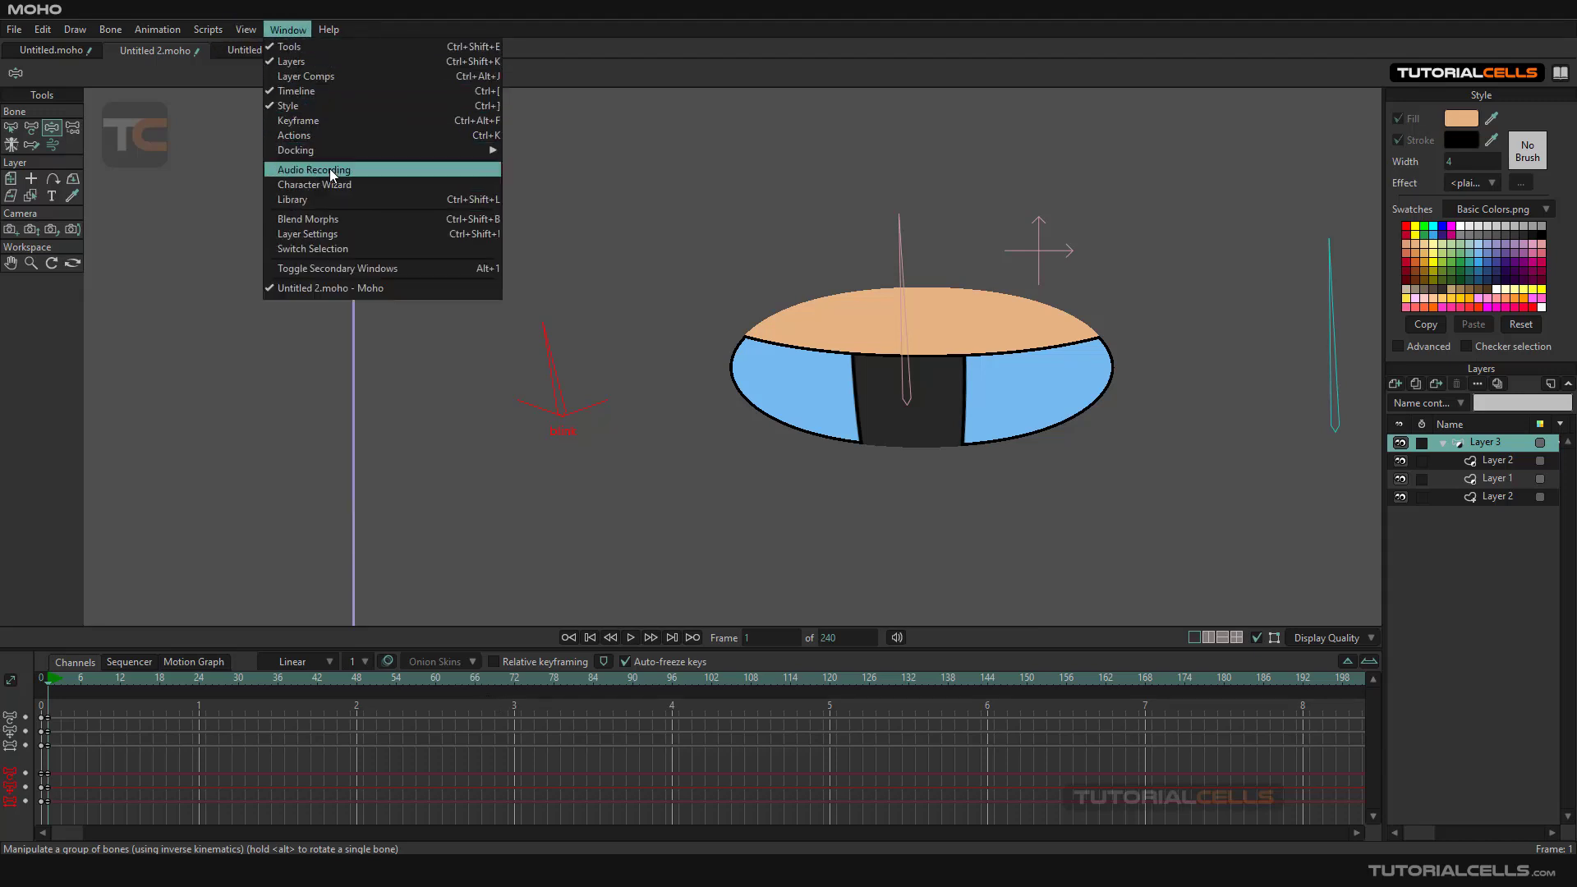
left_click(327, 136)
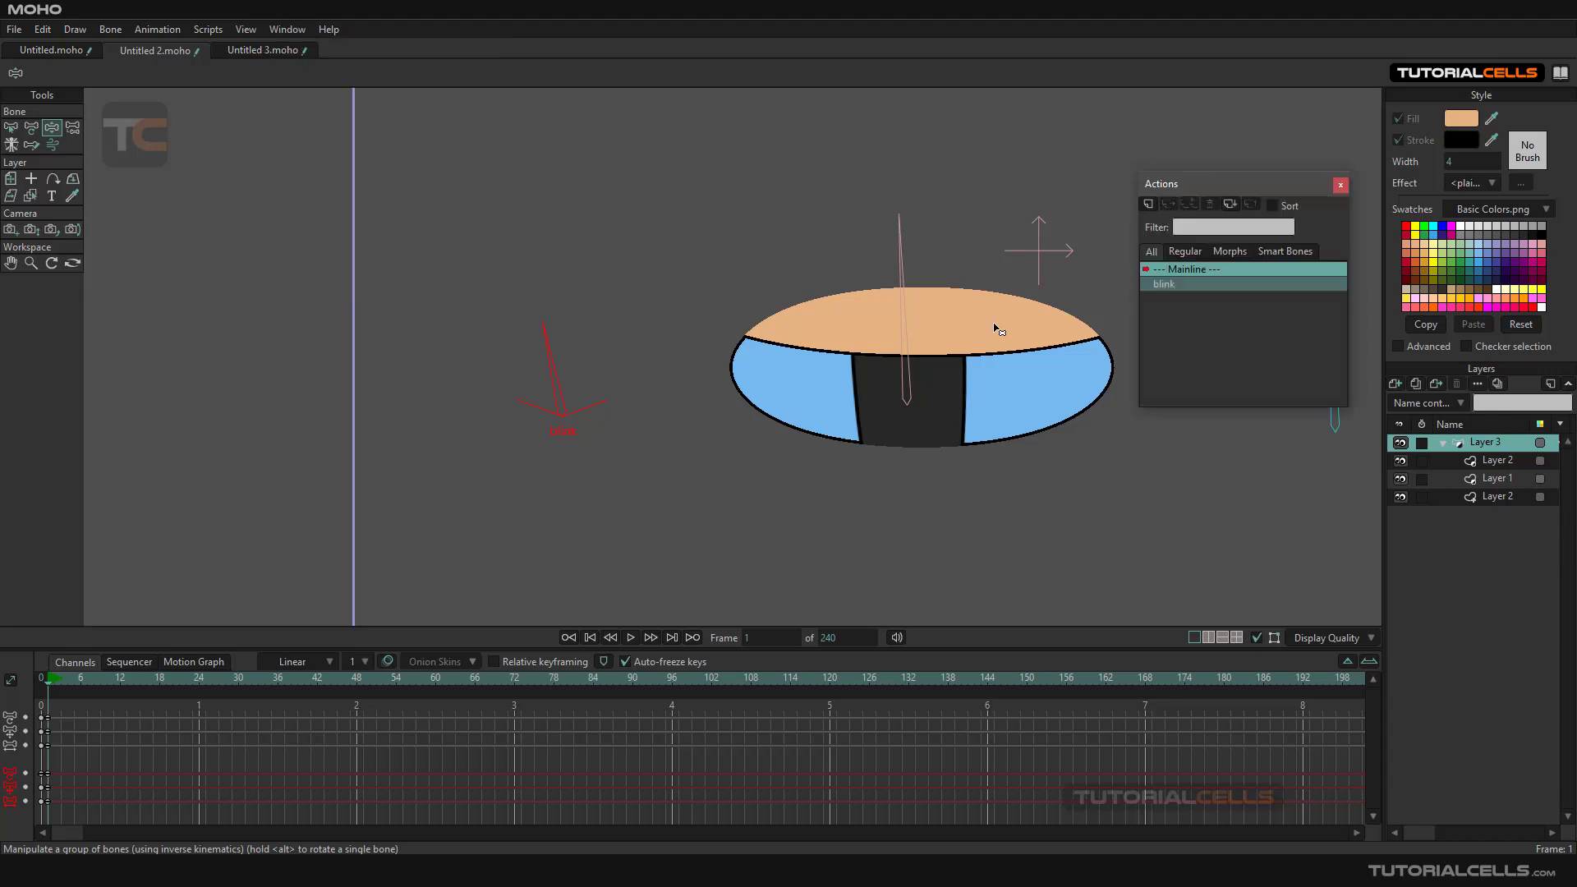
double_click(1161, 285)
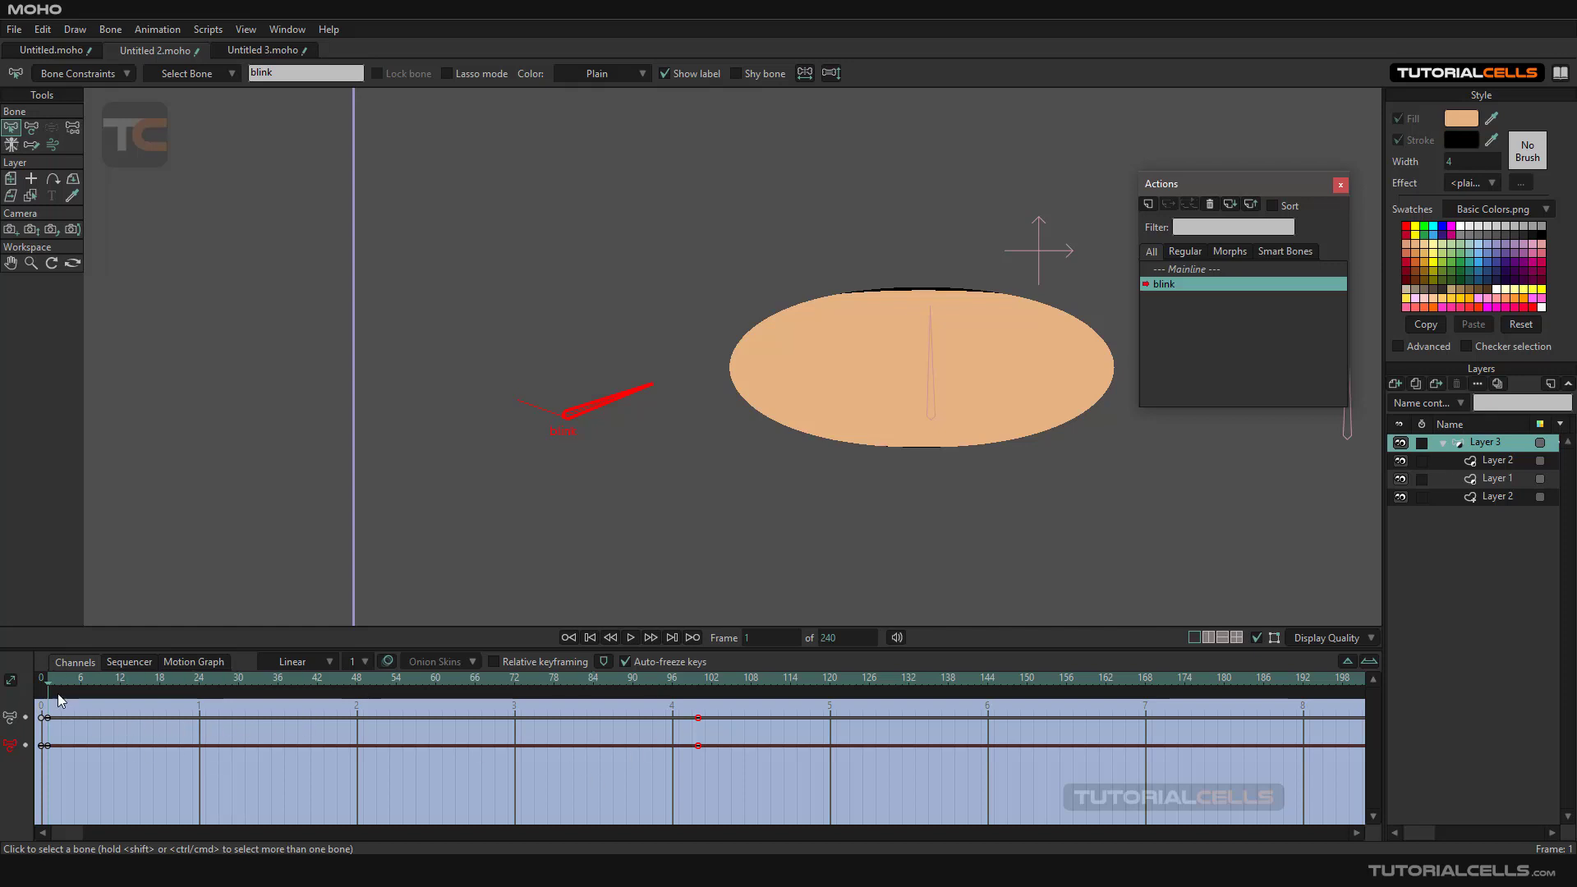
left_click_drag(59, 699, 433, 708)
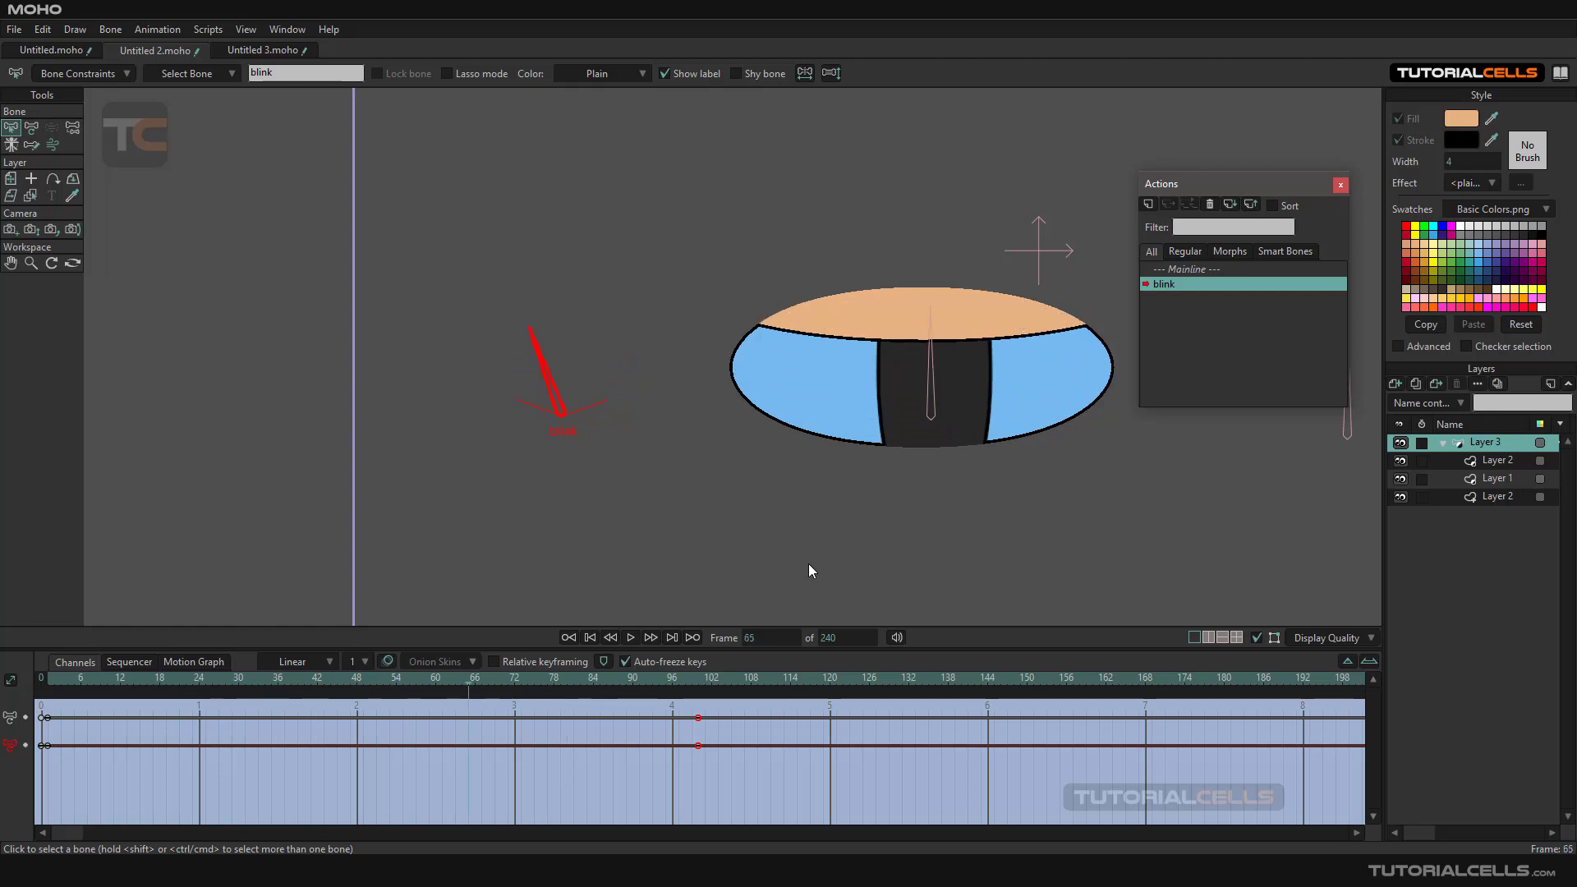
Step: On the eyelid's Layer 2, shift the two middle keys of the blink action earlier, to about frames 29 and 58
left_click(1485, 462)
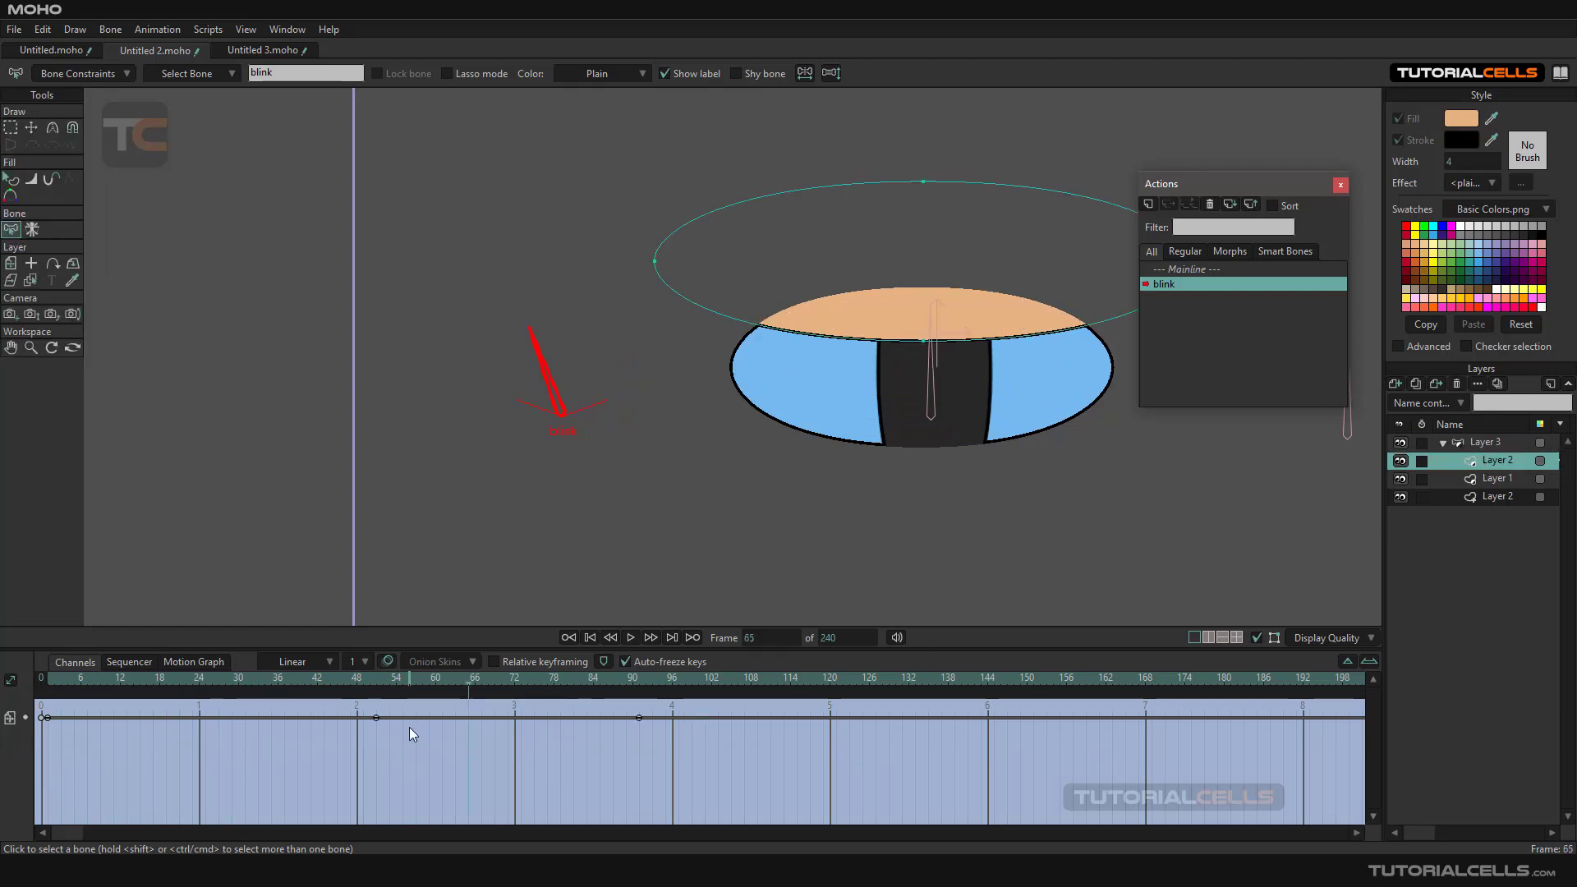
left_click_drag(376, 718, 304, 718)
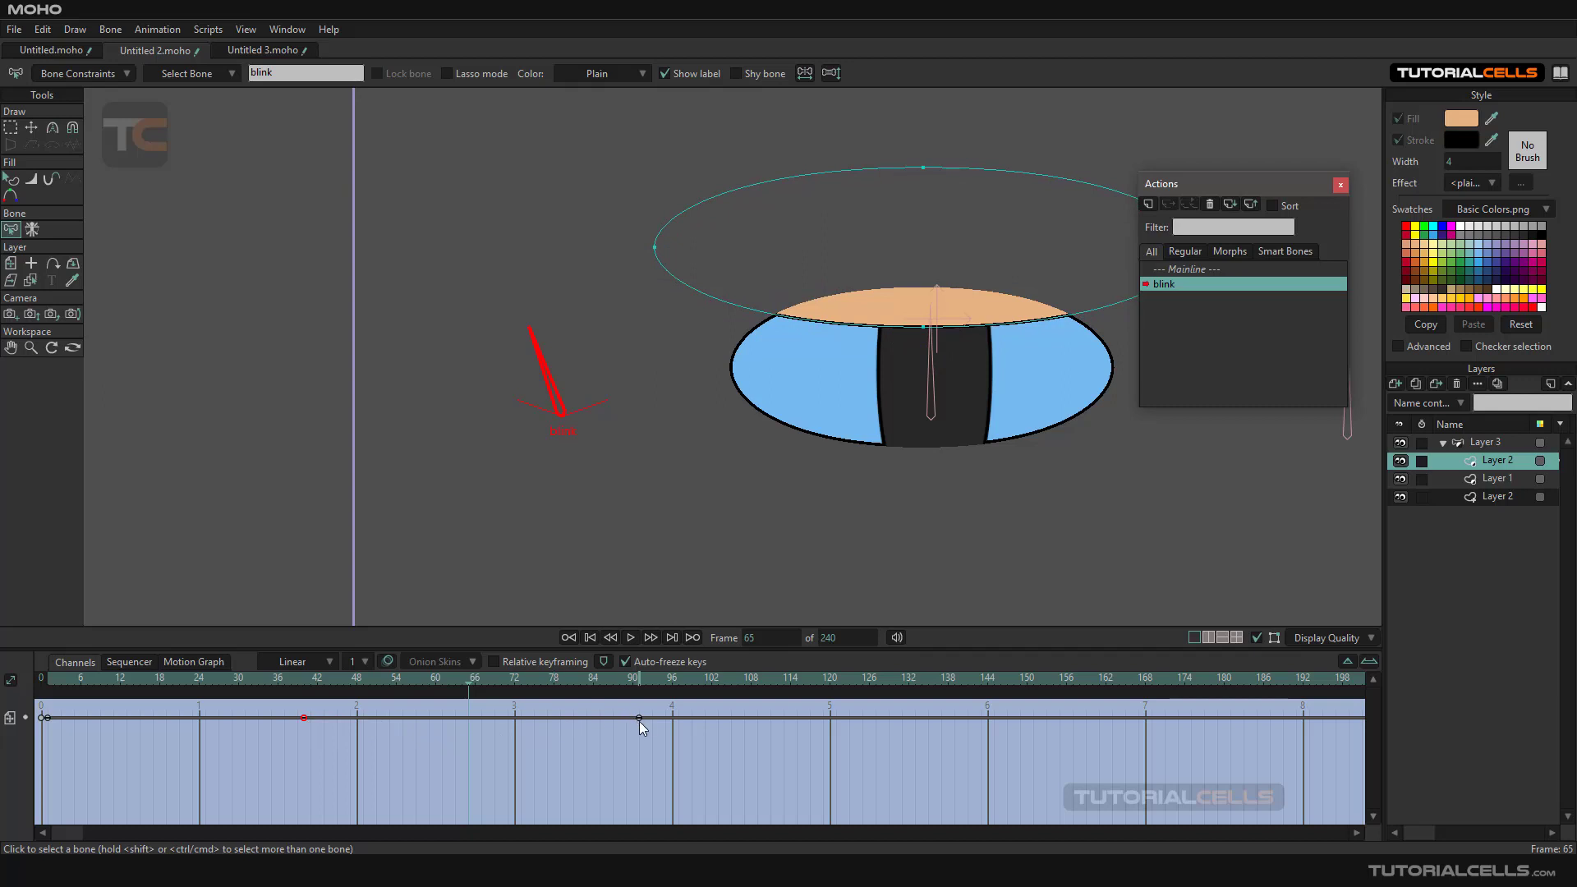
left_click_drag(639, 720, 532, 718)
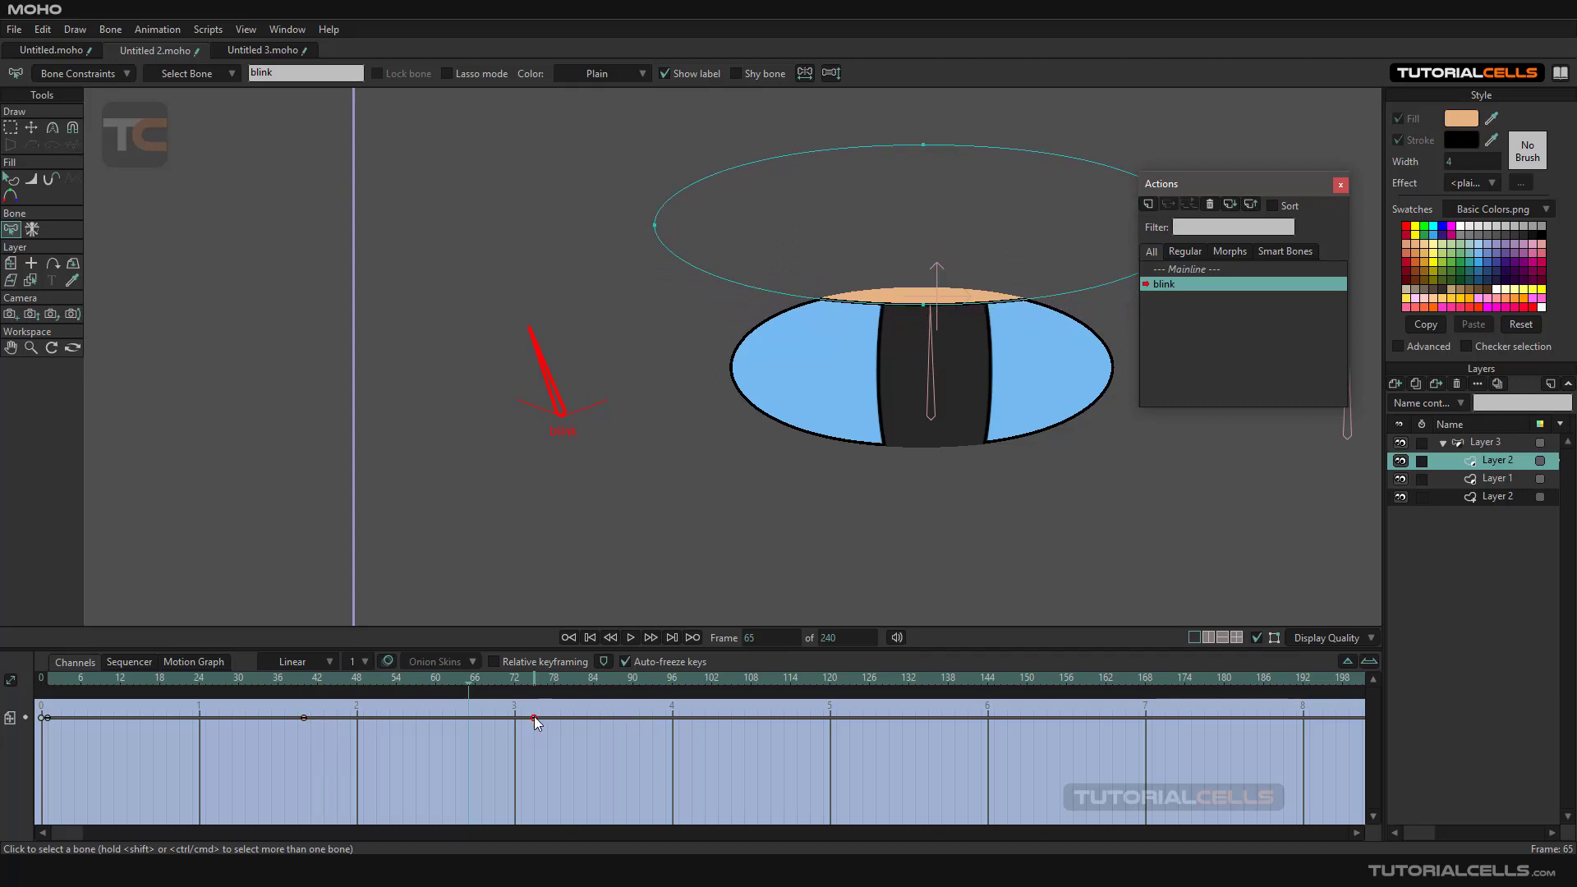
left_click_drag(534, 716, 422, 718)
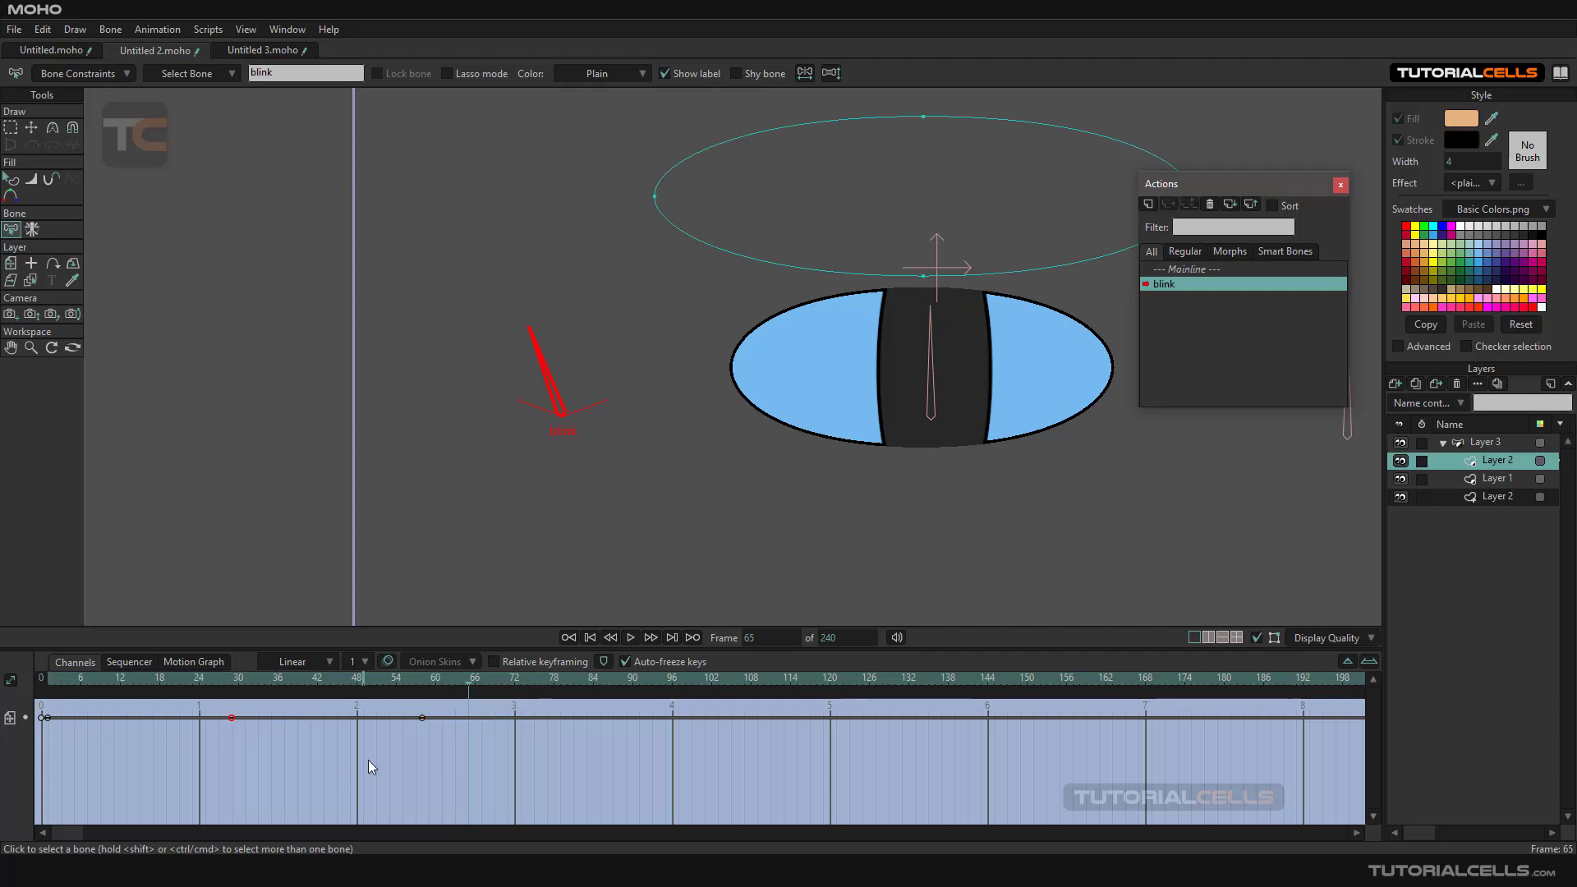
Step: Create a new document without the Actions window showing and draw a filled circle left of the canvas centre
left_click(14, 31)
left_click(25, 46)
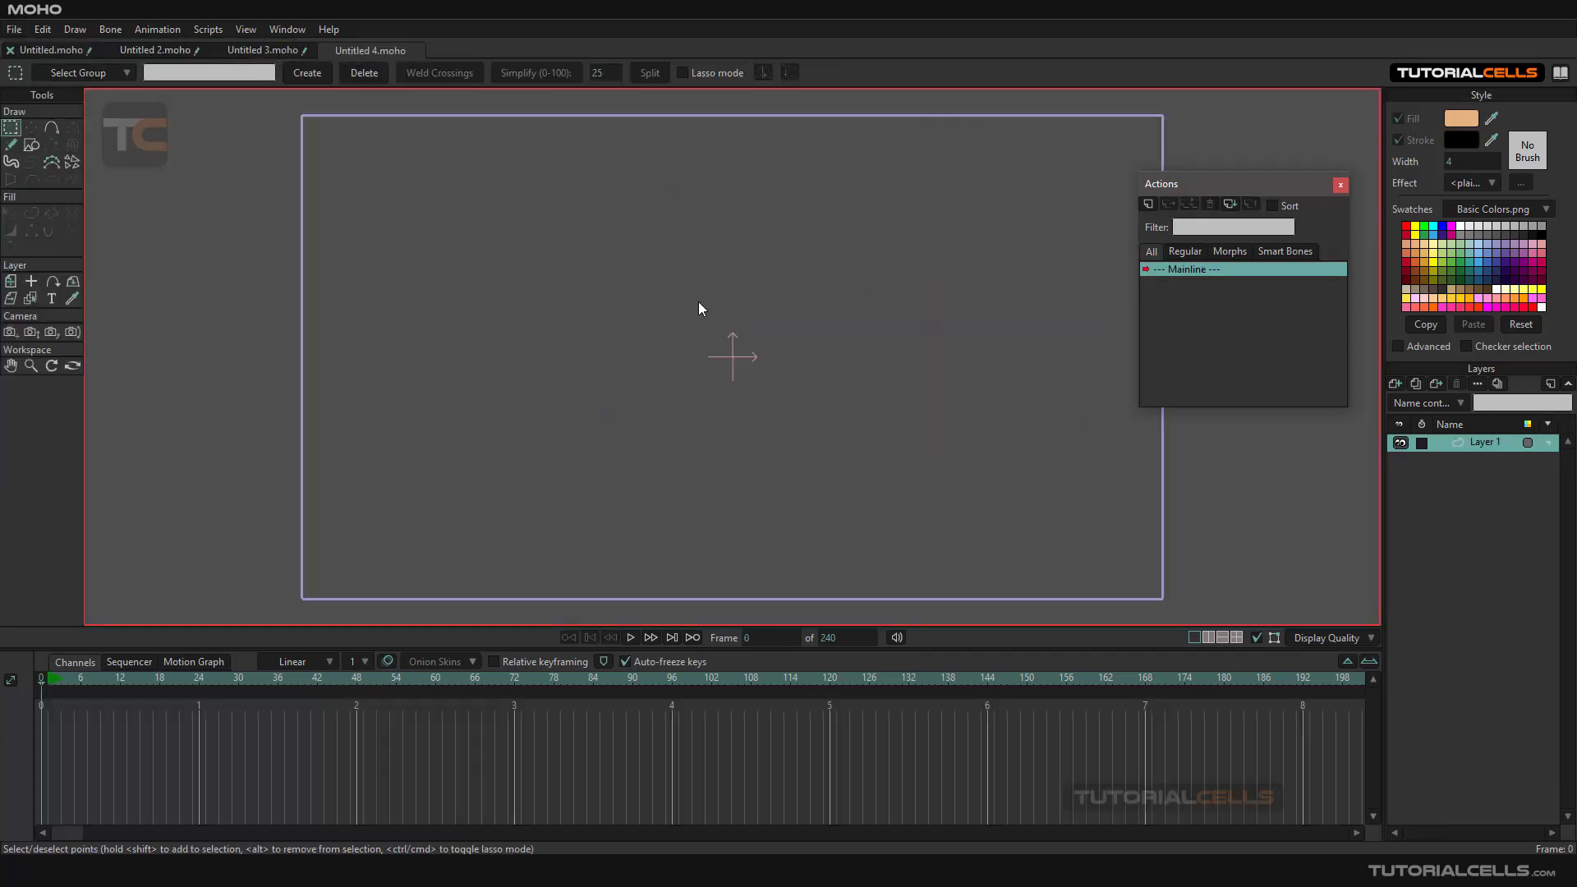
left_click(1340, 185)
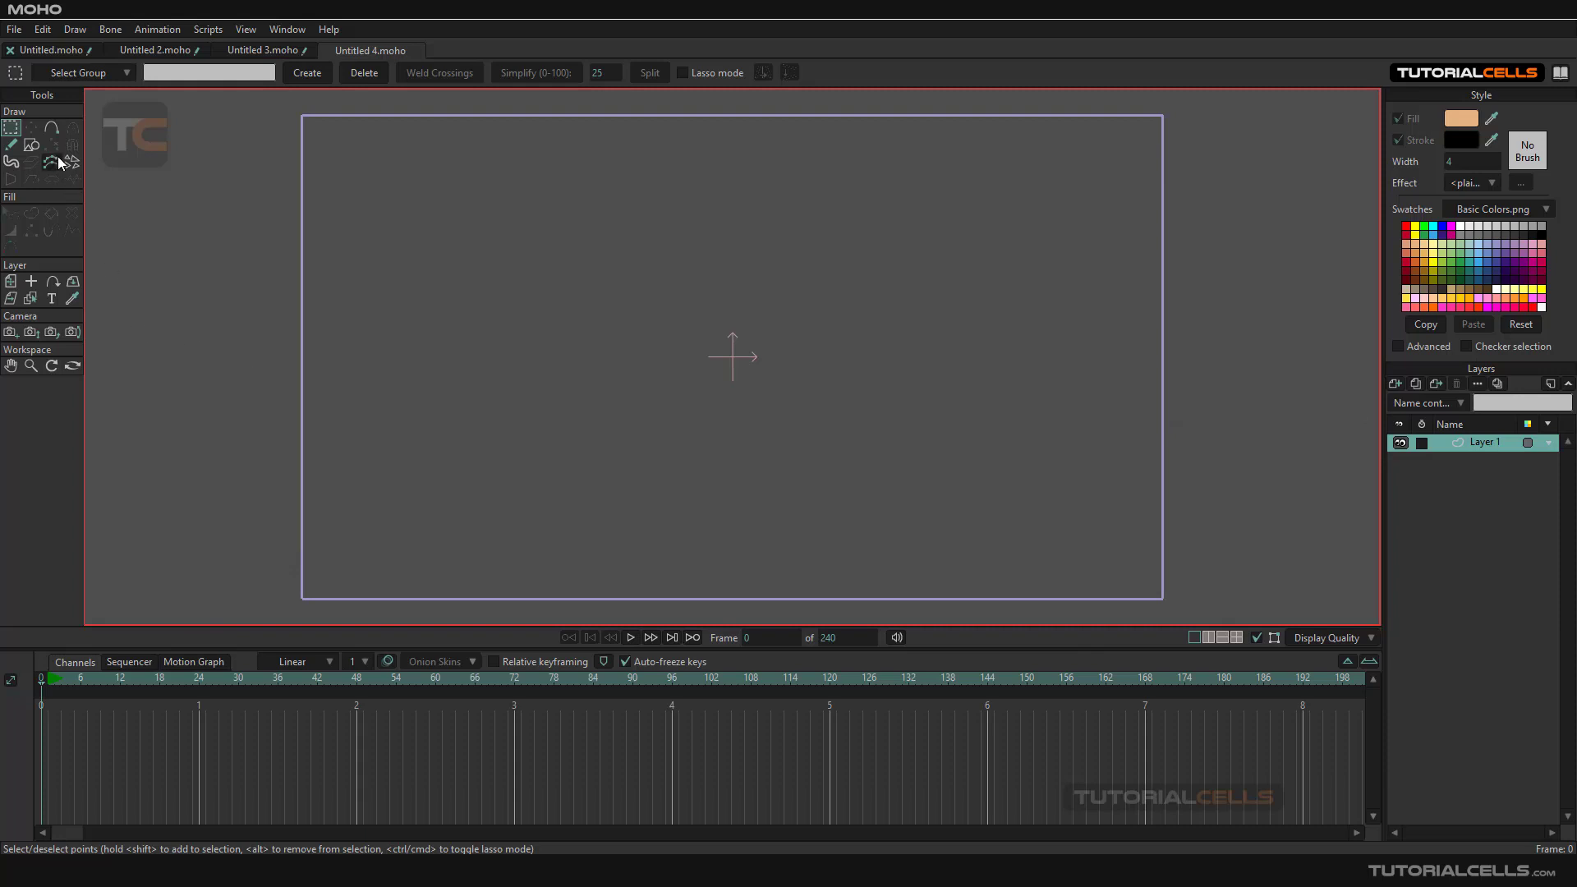
left_click(31, 144)
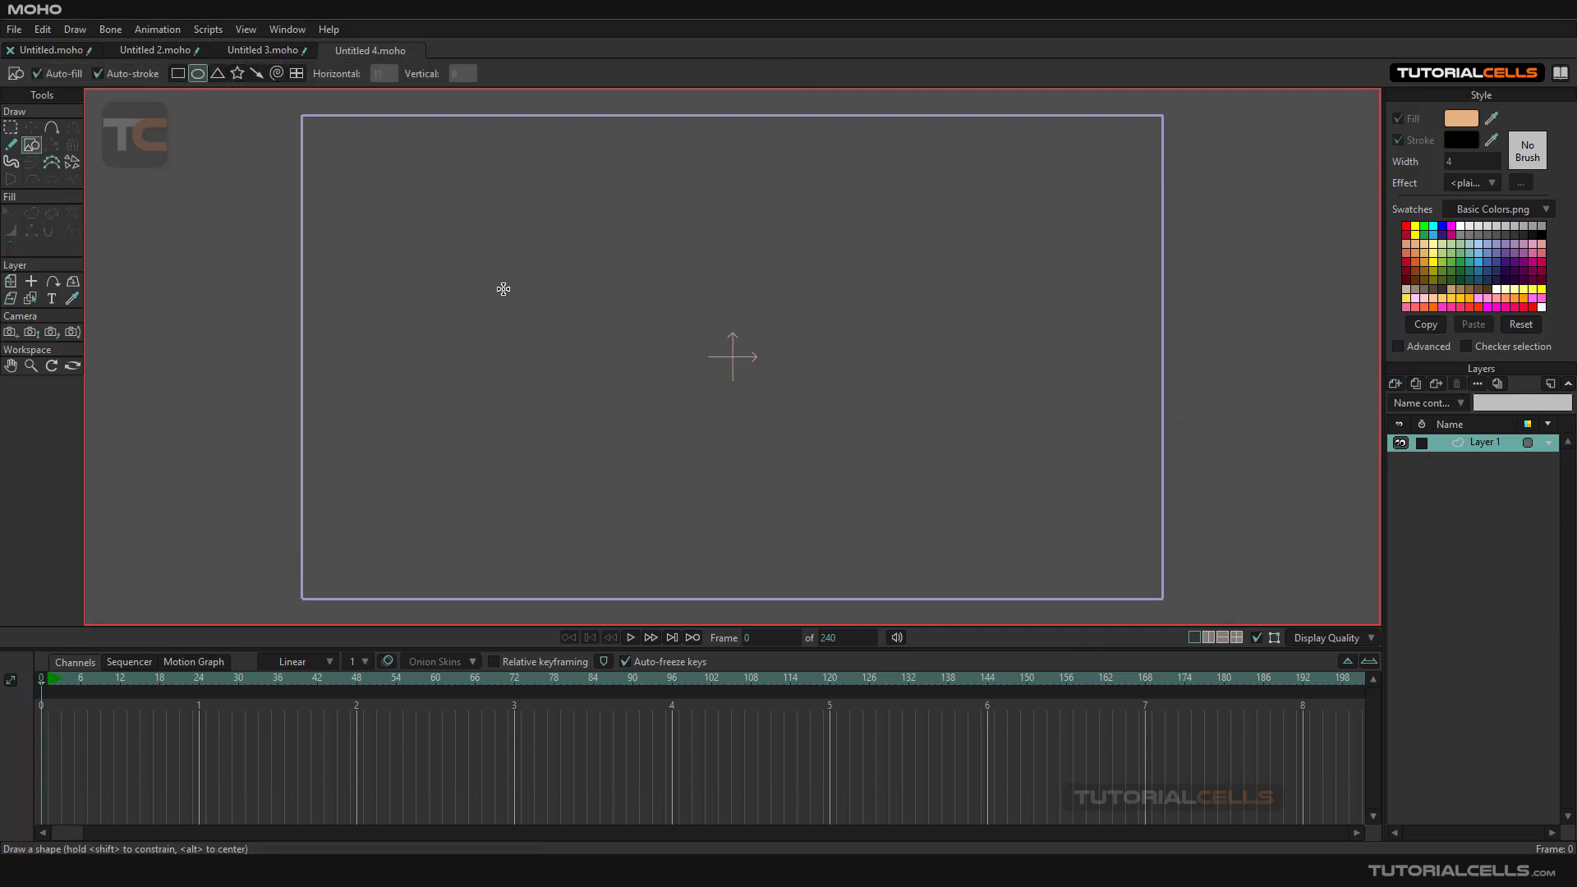
left_click_drag(497, 282, 681, 466)
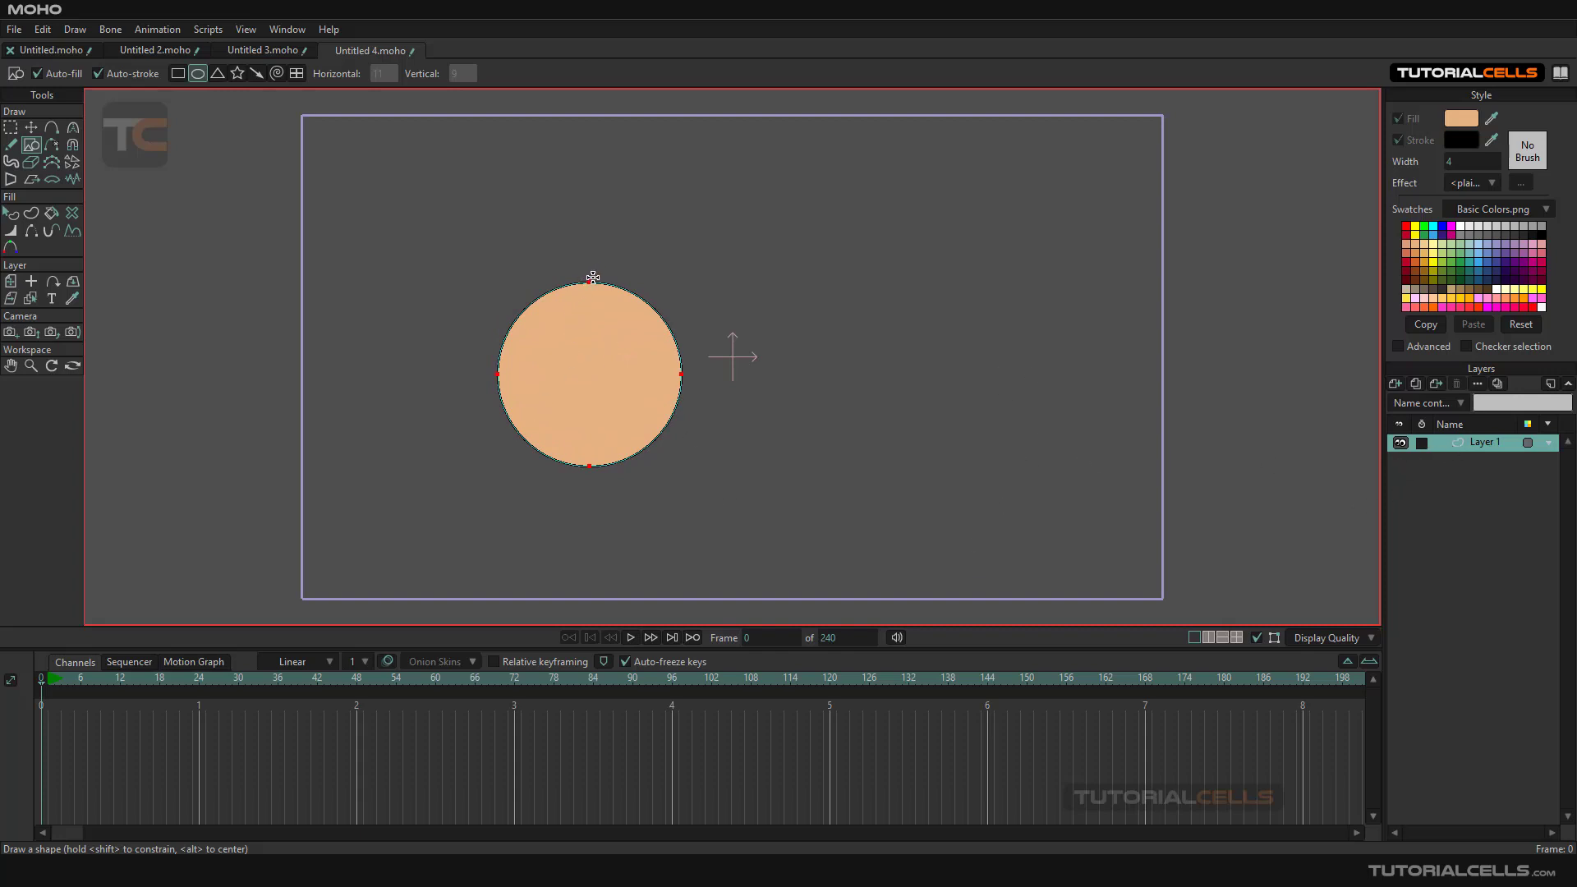
Step: Group Layer 1 with Group With Selection and convert the resulting Layer 2 group into a bone layer
right_click(1473, 444)
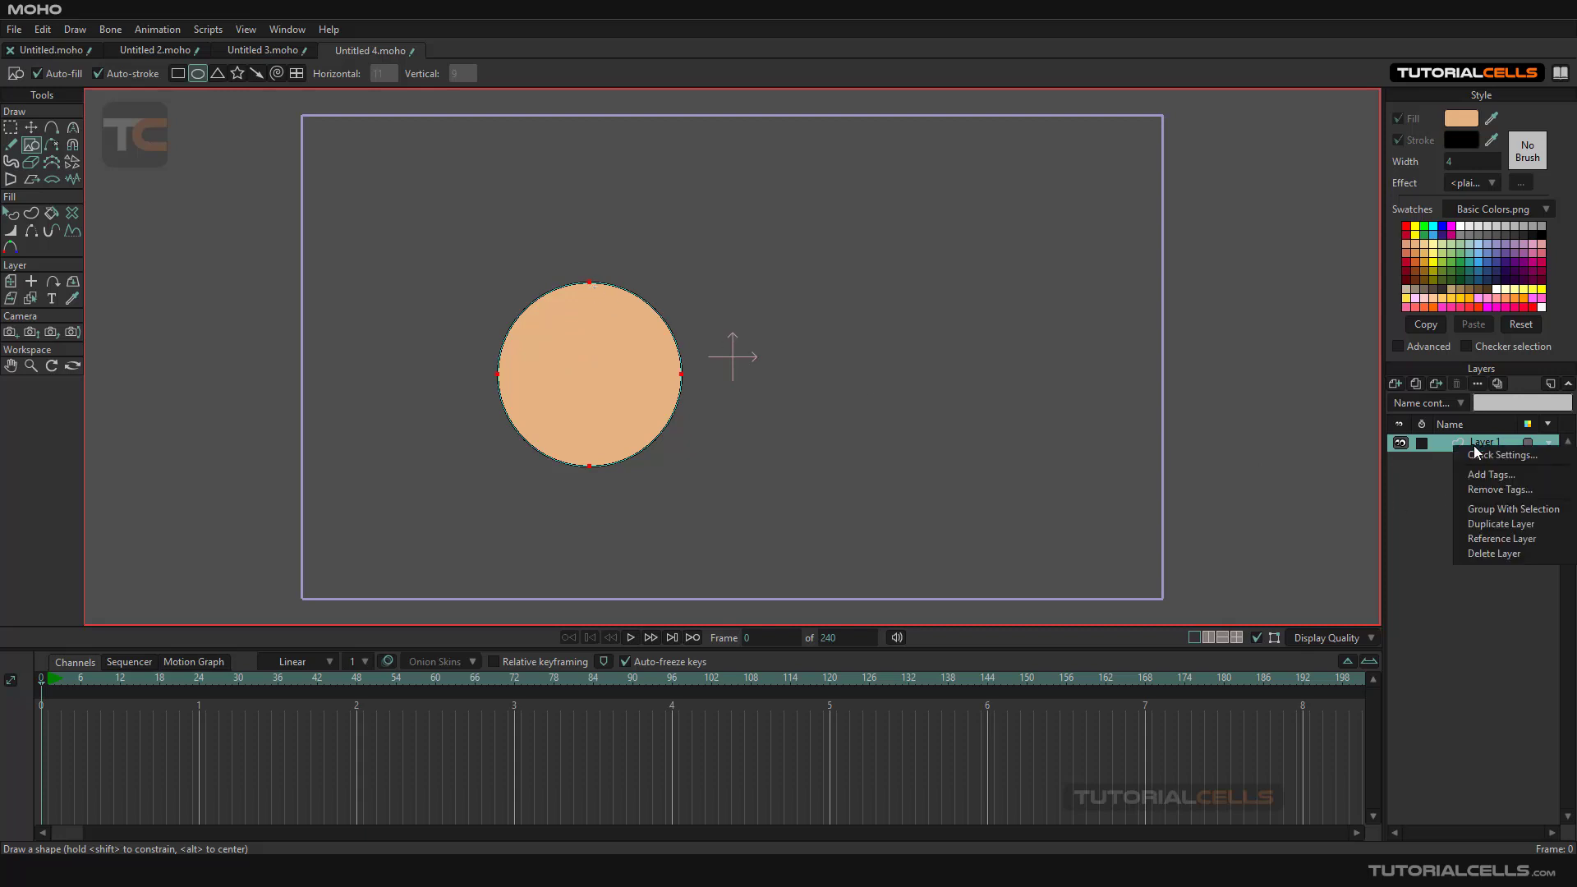
left_click(1485, 509)
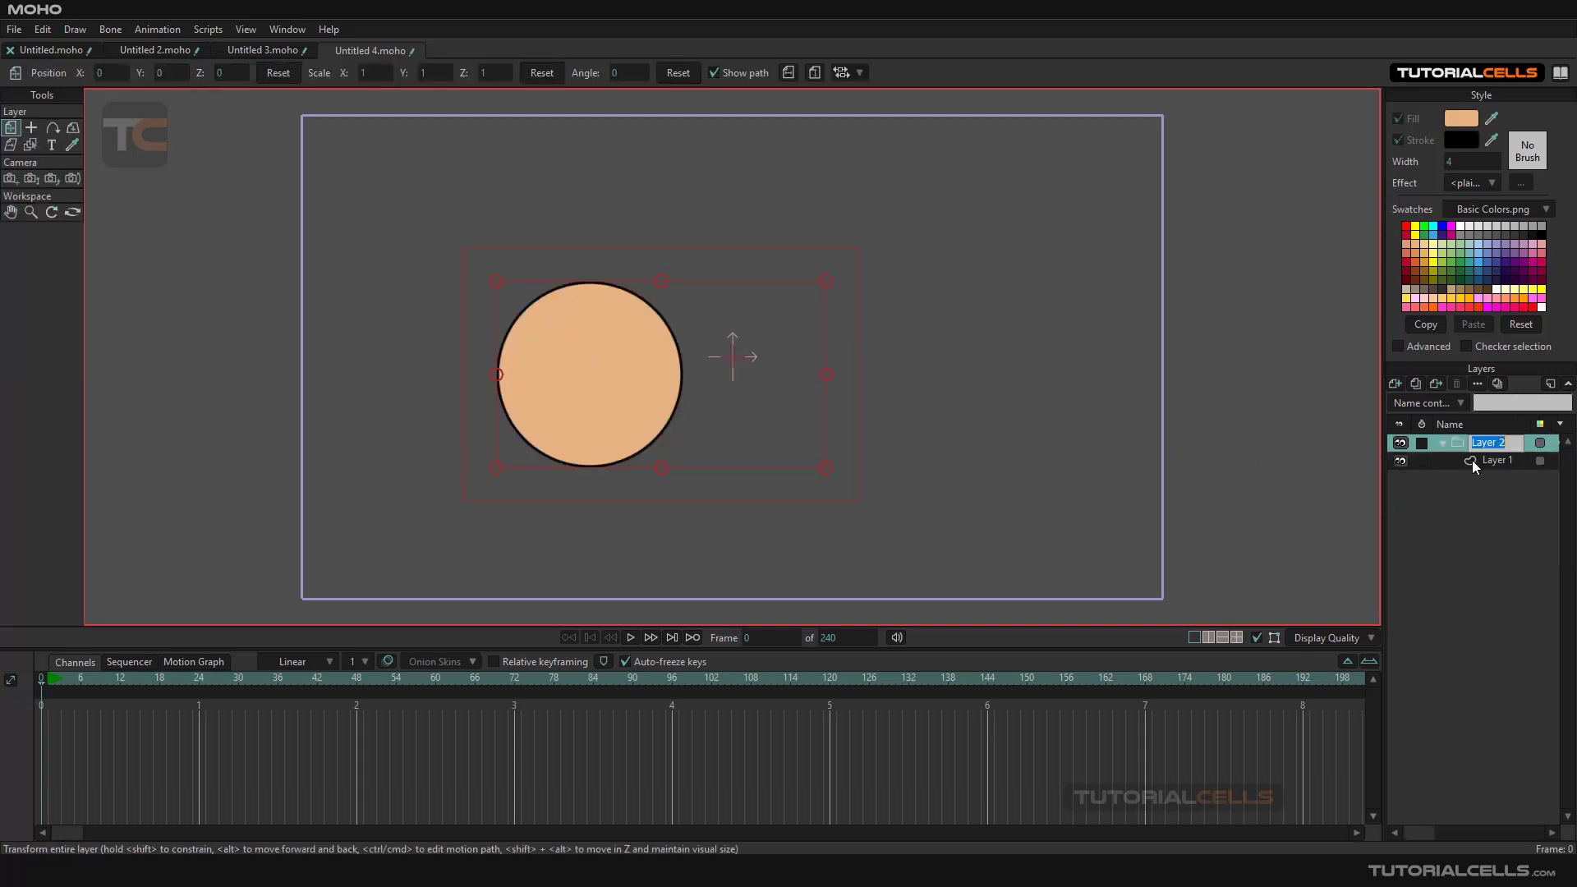
right_click(1464, 445)
left_click(1470, 495)
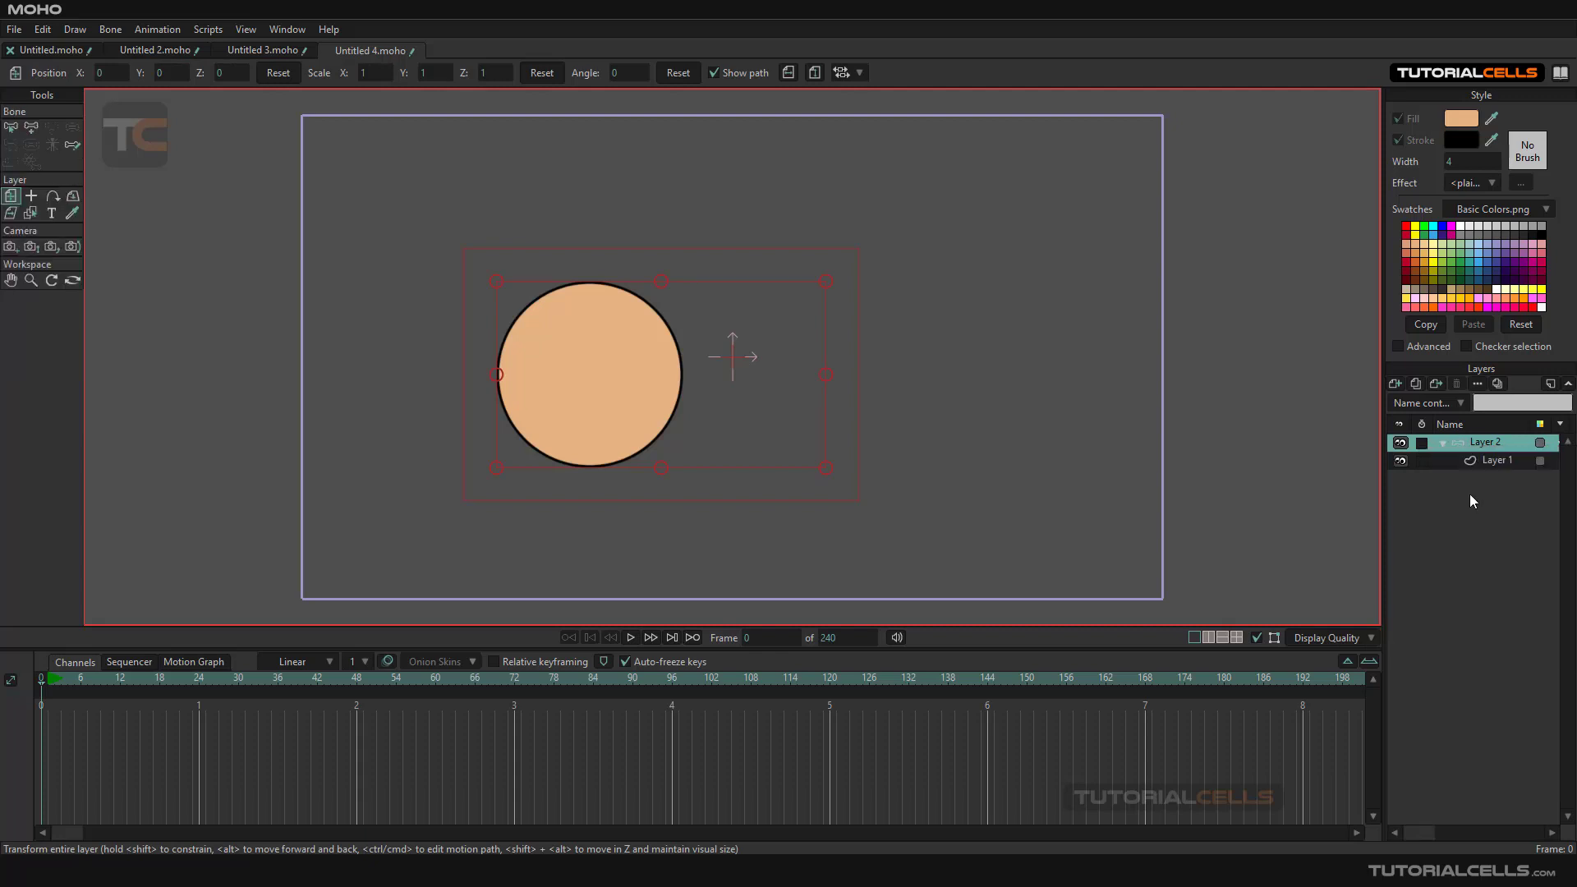
Step: Add an upright bone to the right of the circle and open Make Smart Bone Dial for it
left_click(31, 128)
left_click_drag(958, 440, 958, 337)
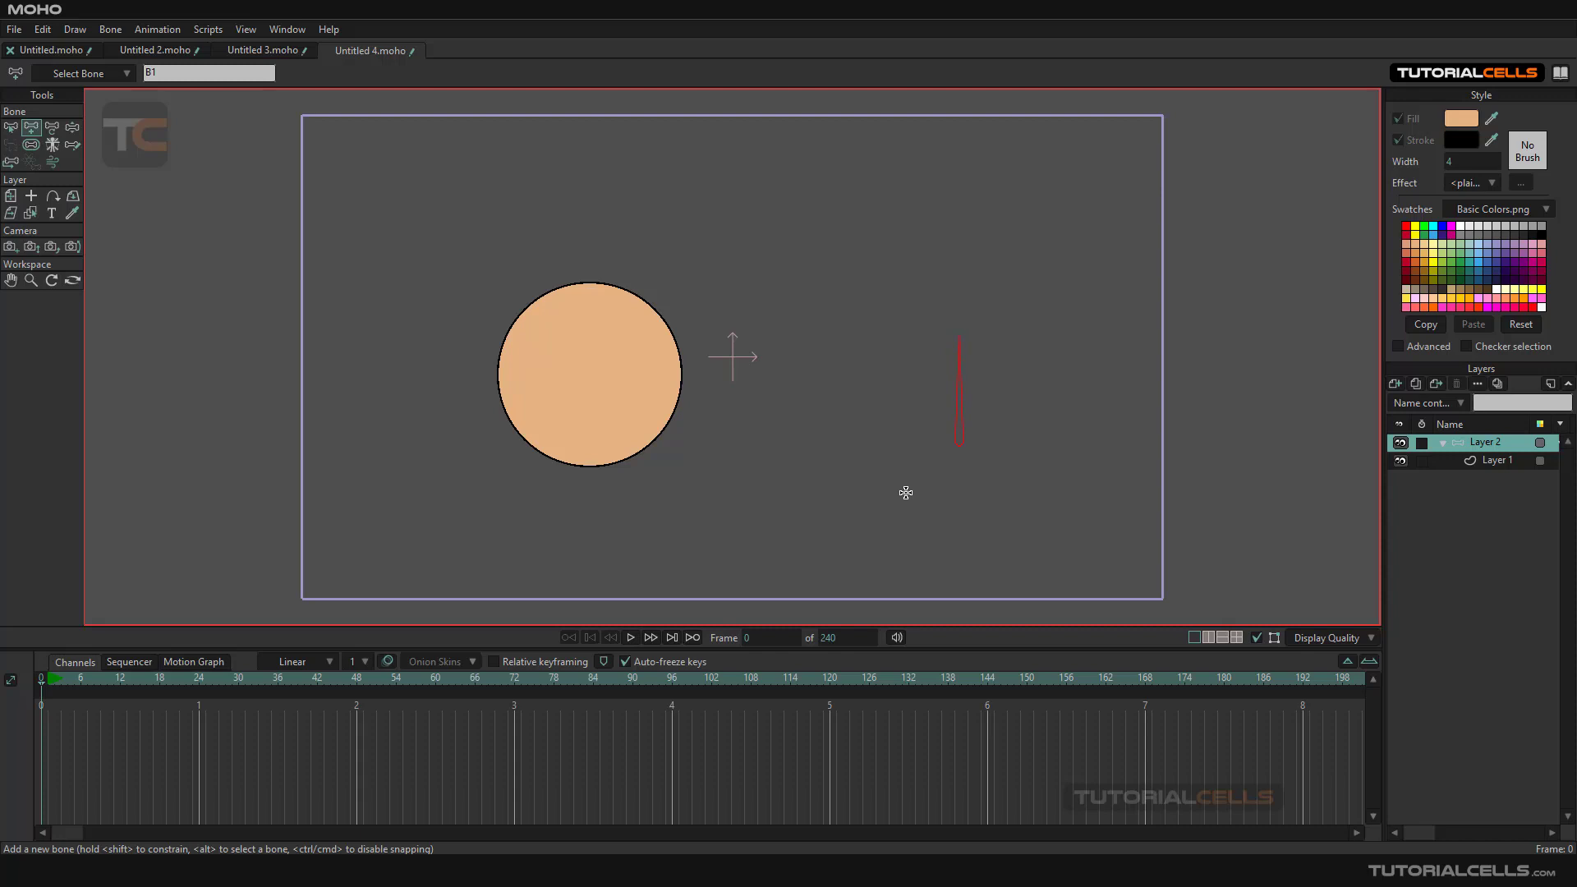
left_click(98, 31)
mouse_move(158, 30)
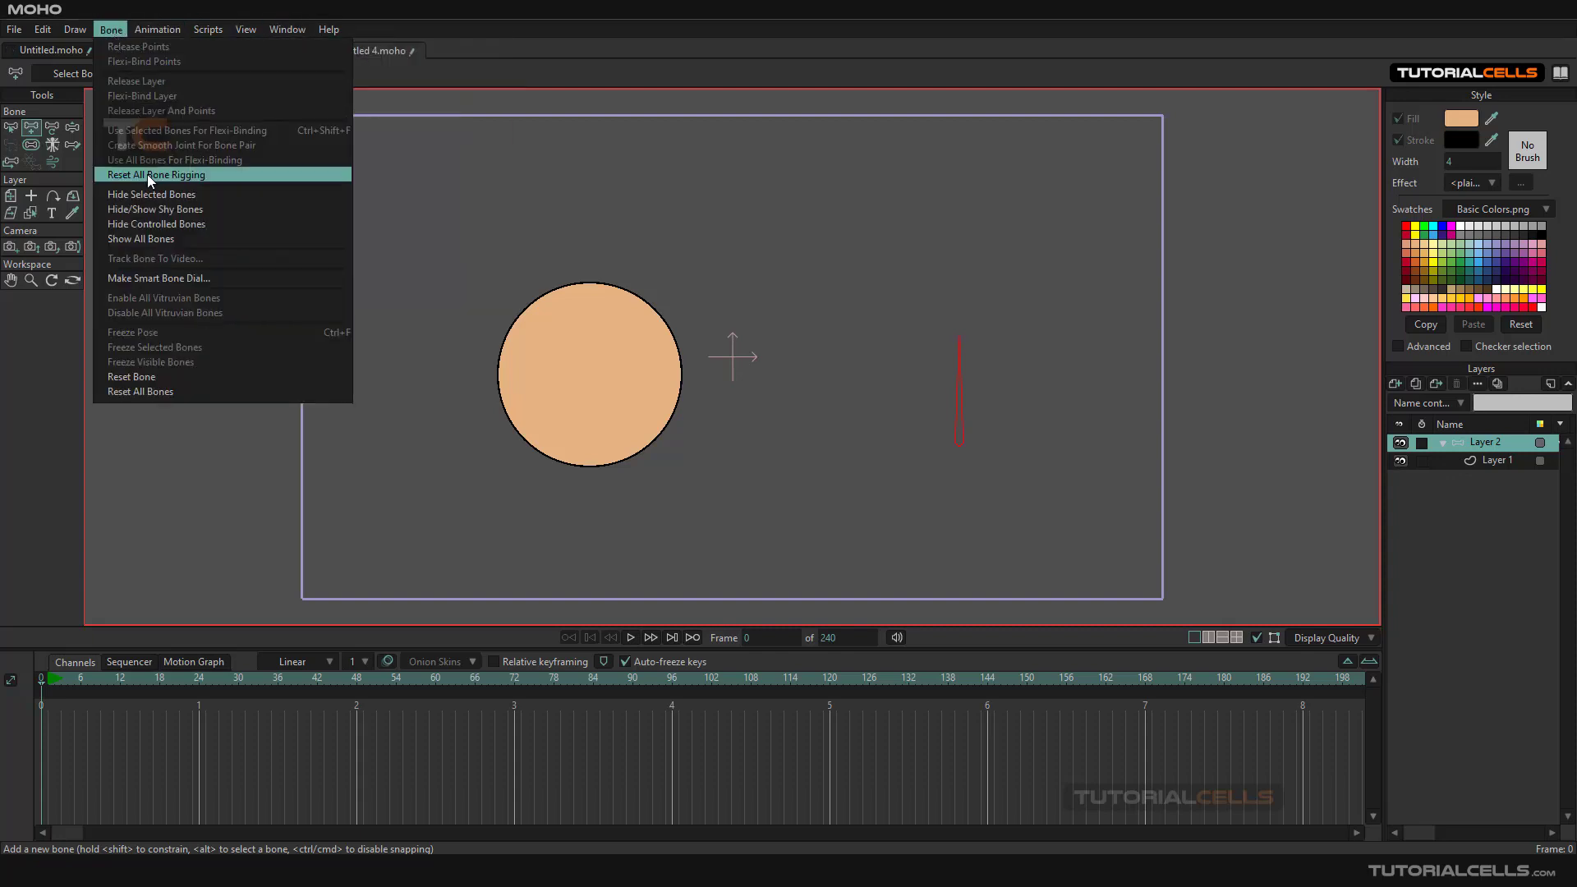
left_click(177, 277)
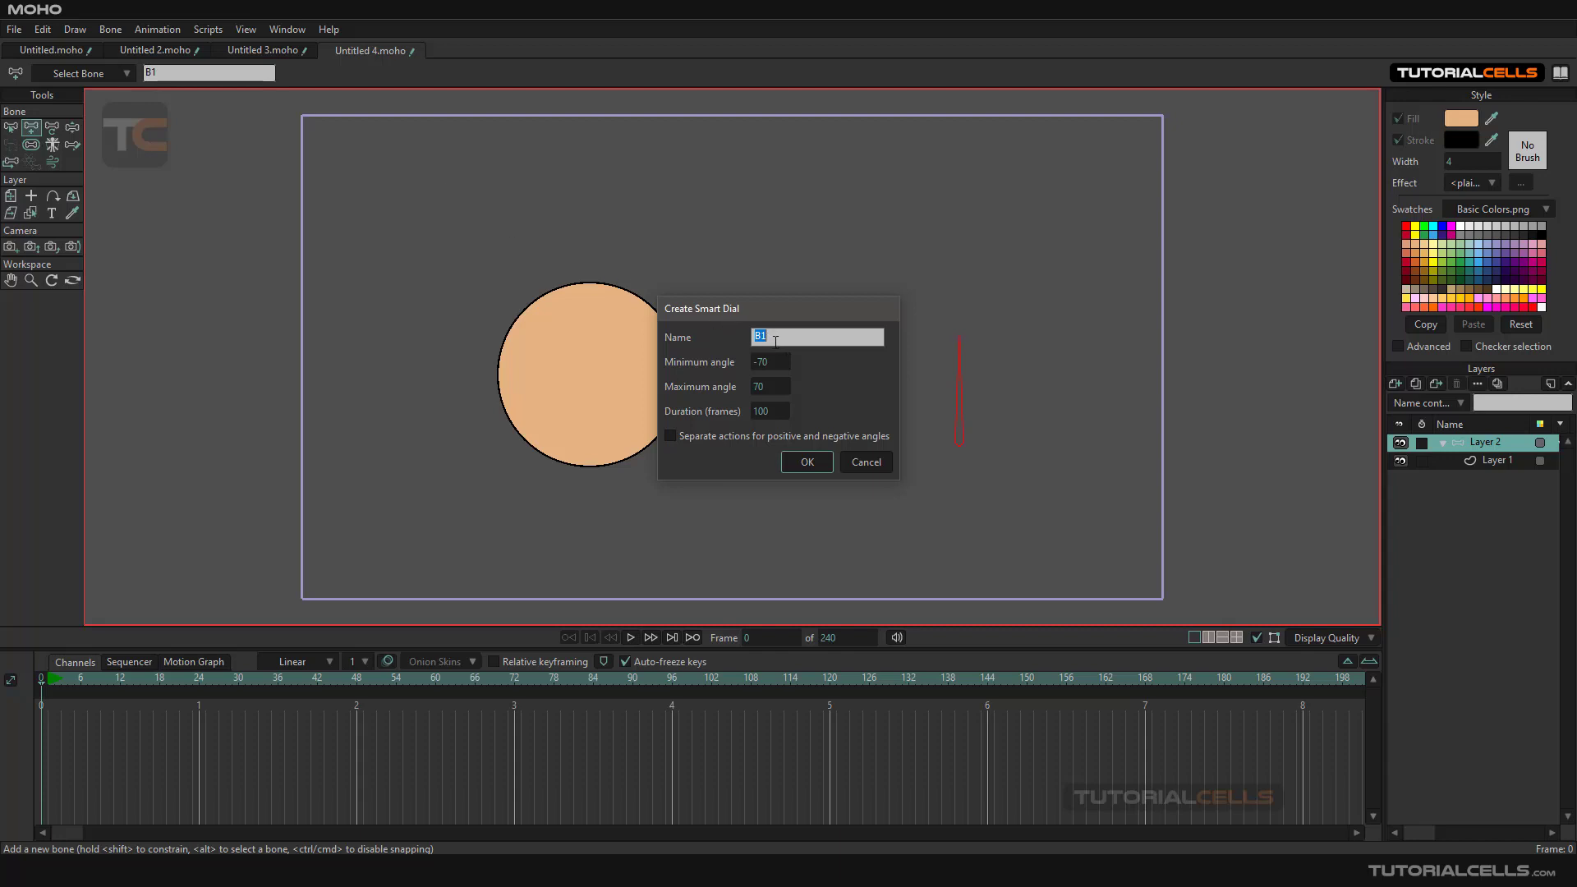
left_click_drag(782, 309, 792, 312)
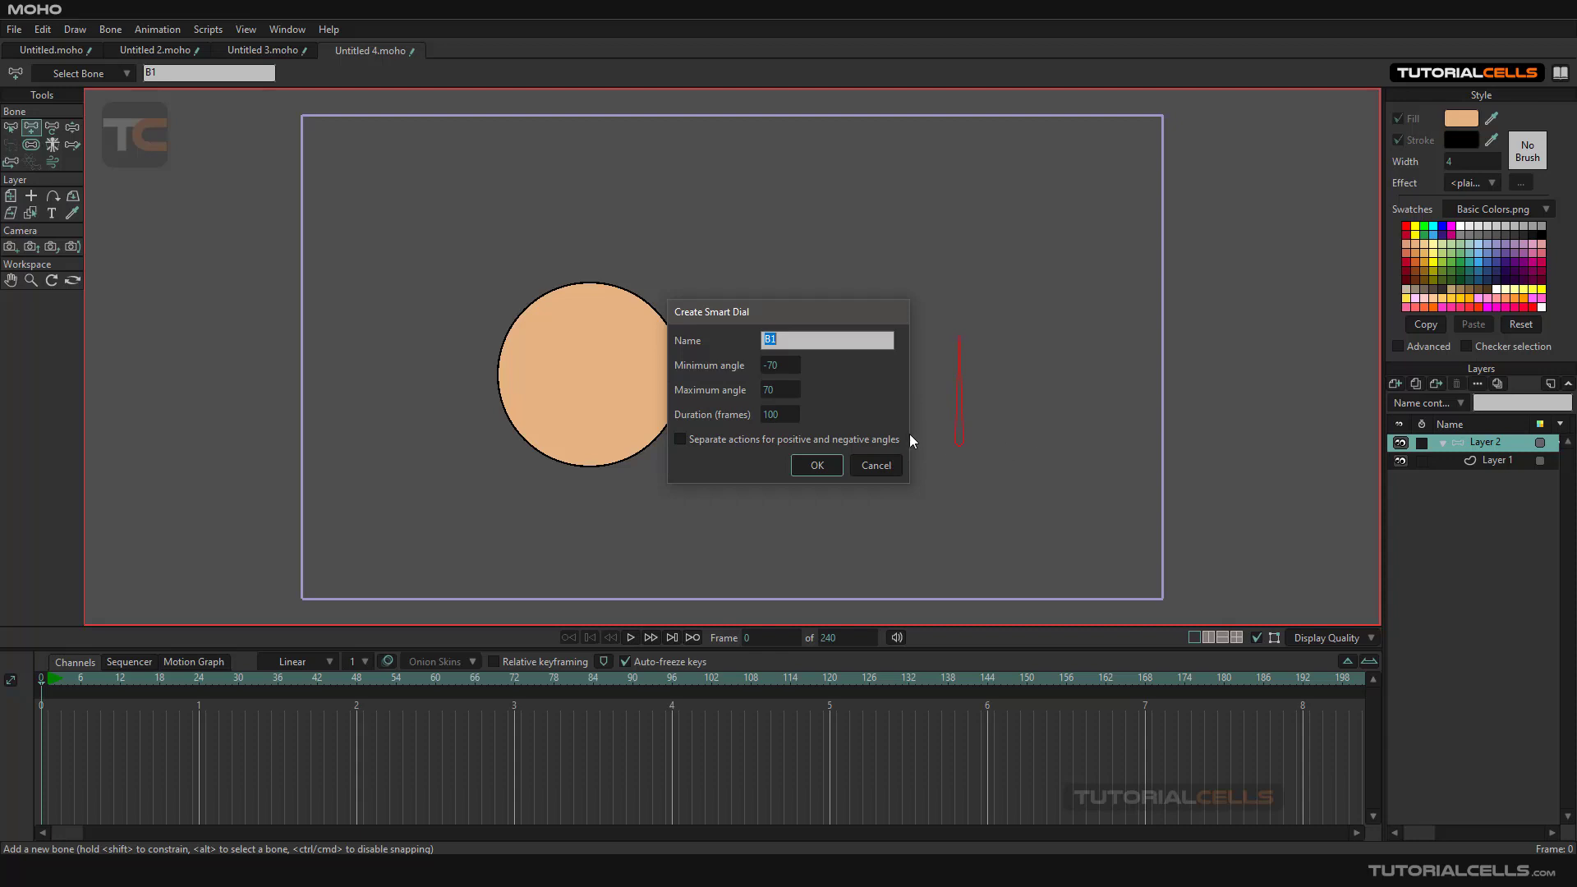
Step: Create the B1 smart dial with minimum angle -90, maximum angle 90 and a duration of 100 frames, without separate positive and negative actions
left_click(785, 366)
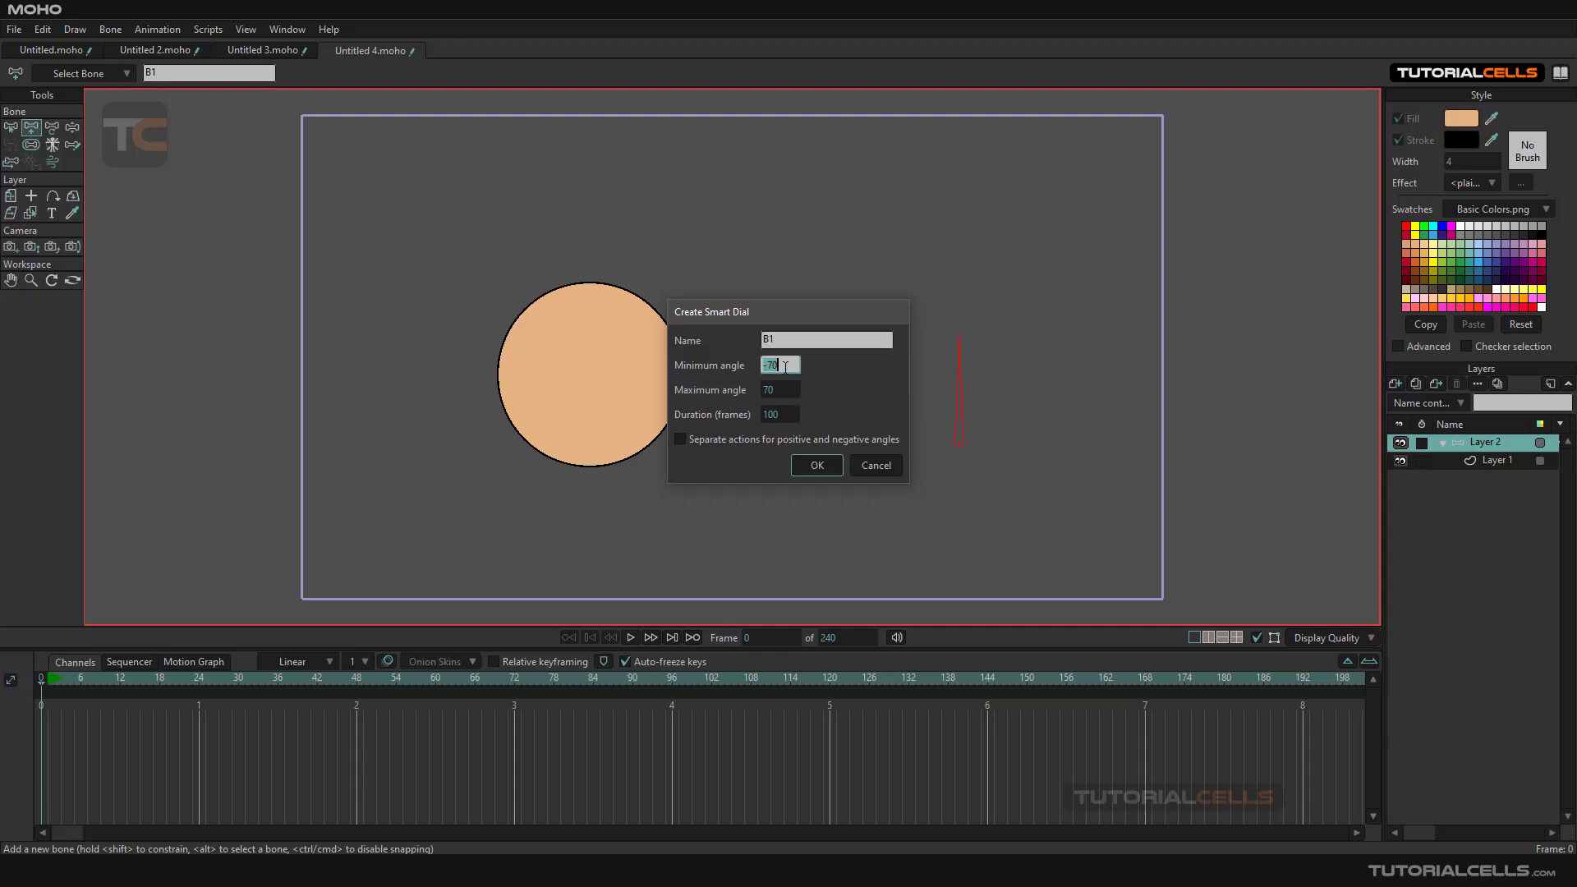
type("-90")
left_click(786, 387)
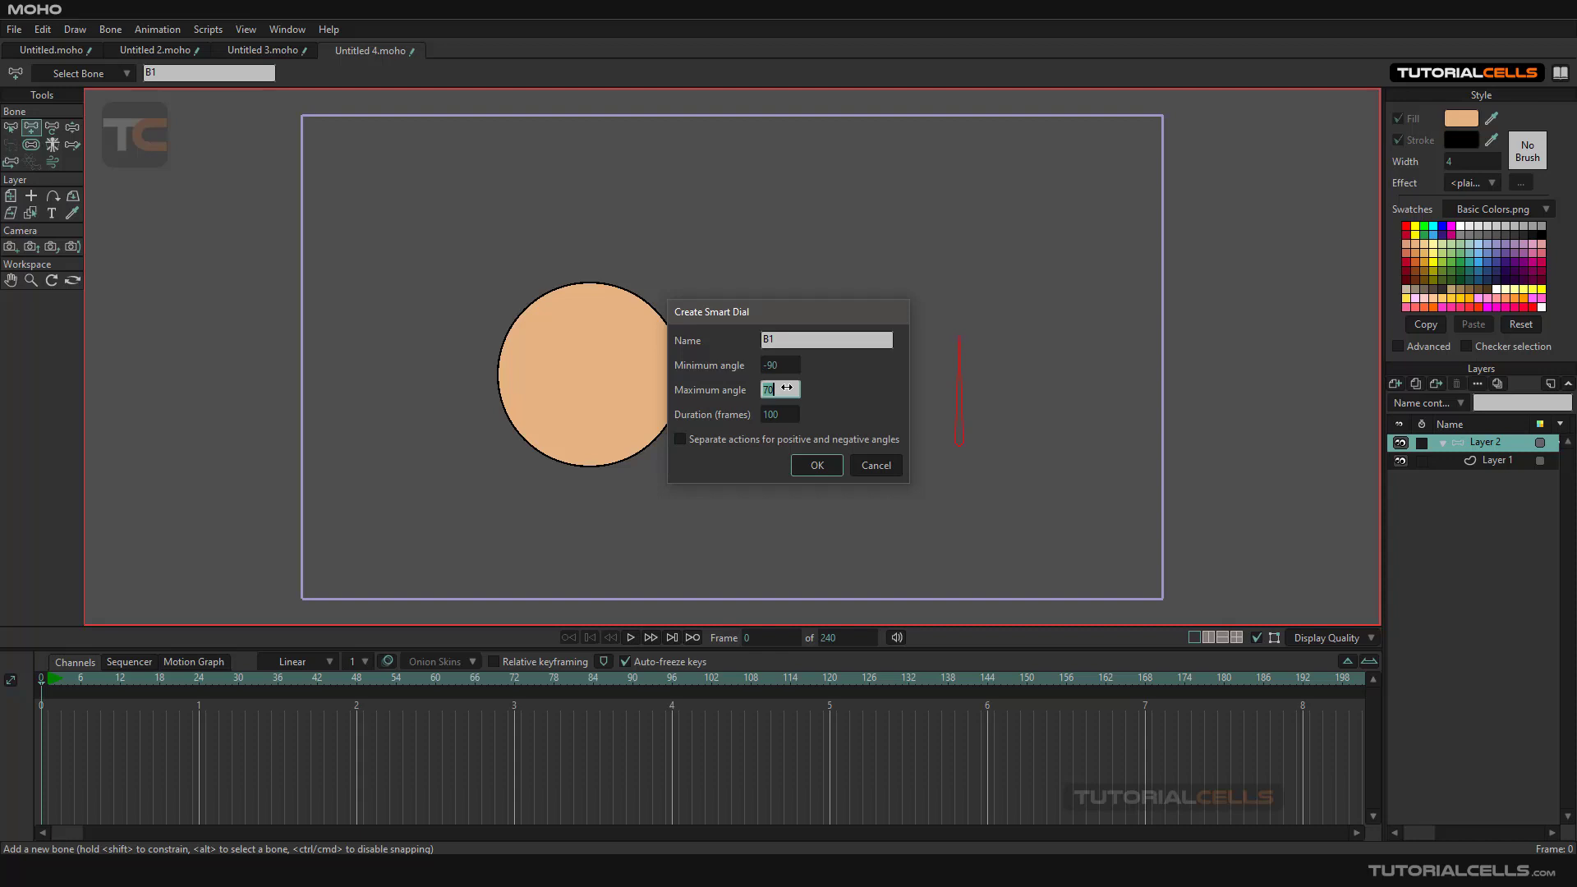
type("90")
key("Return")
mouse_move(772, 417)
left_mouse_down()
mouse_move(756, 422)
mouse_move(771, 418)
left_mouse_up()
left_click(771, 418)
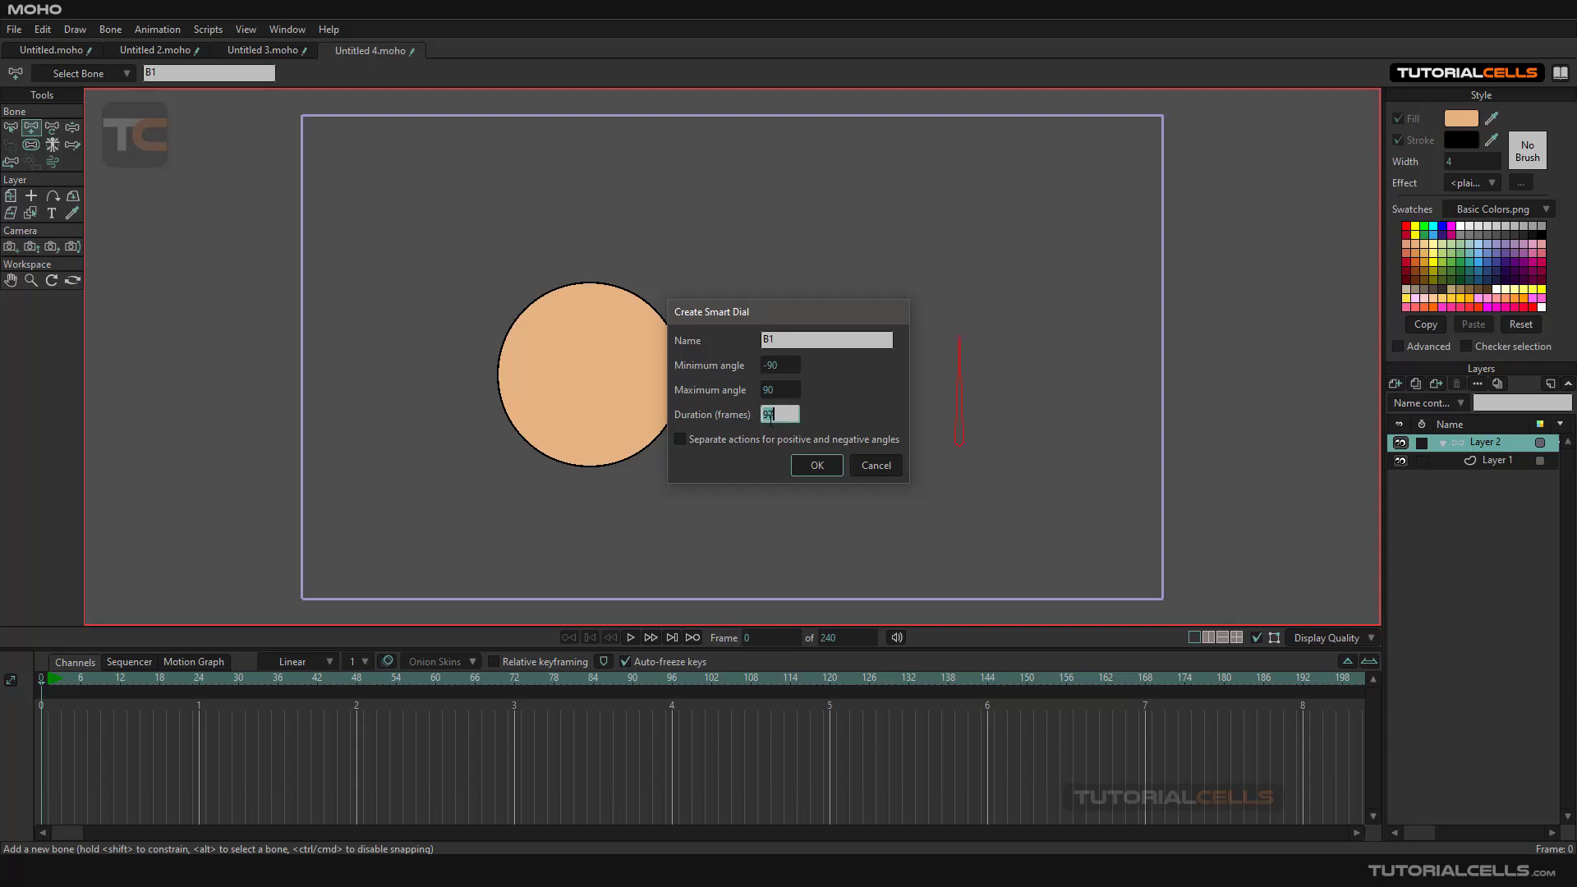
type("100")
left_click(740, 438)
left_click(742, 437)
left_click(824, 464)
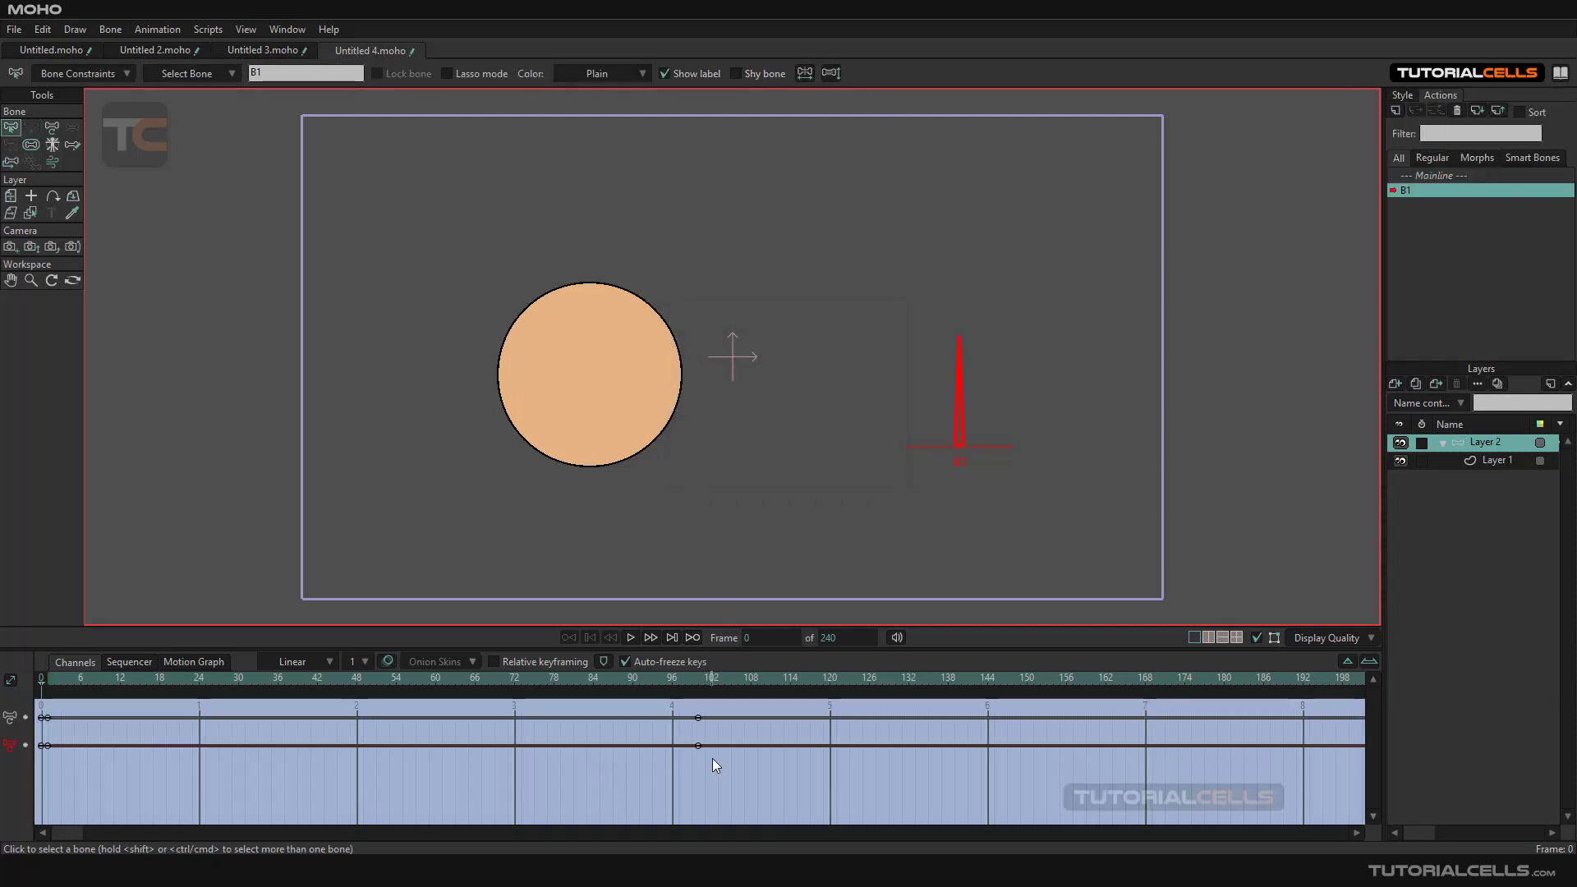
Step: At frame 1 of the B1 action, key the points of the Layer 1 circle with Transform Points
left_click(52, 684)
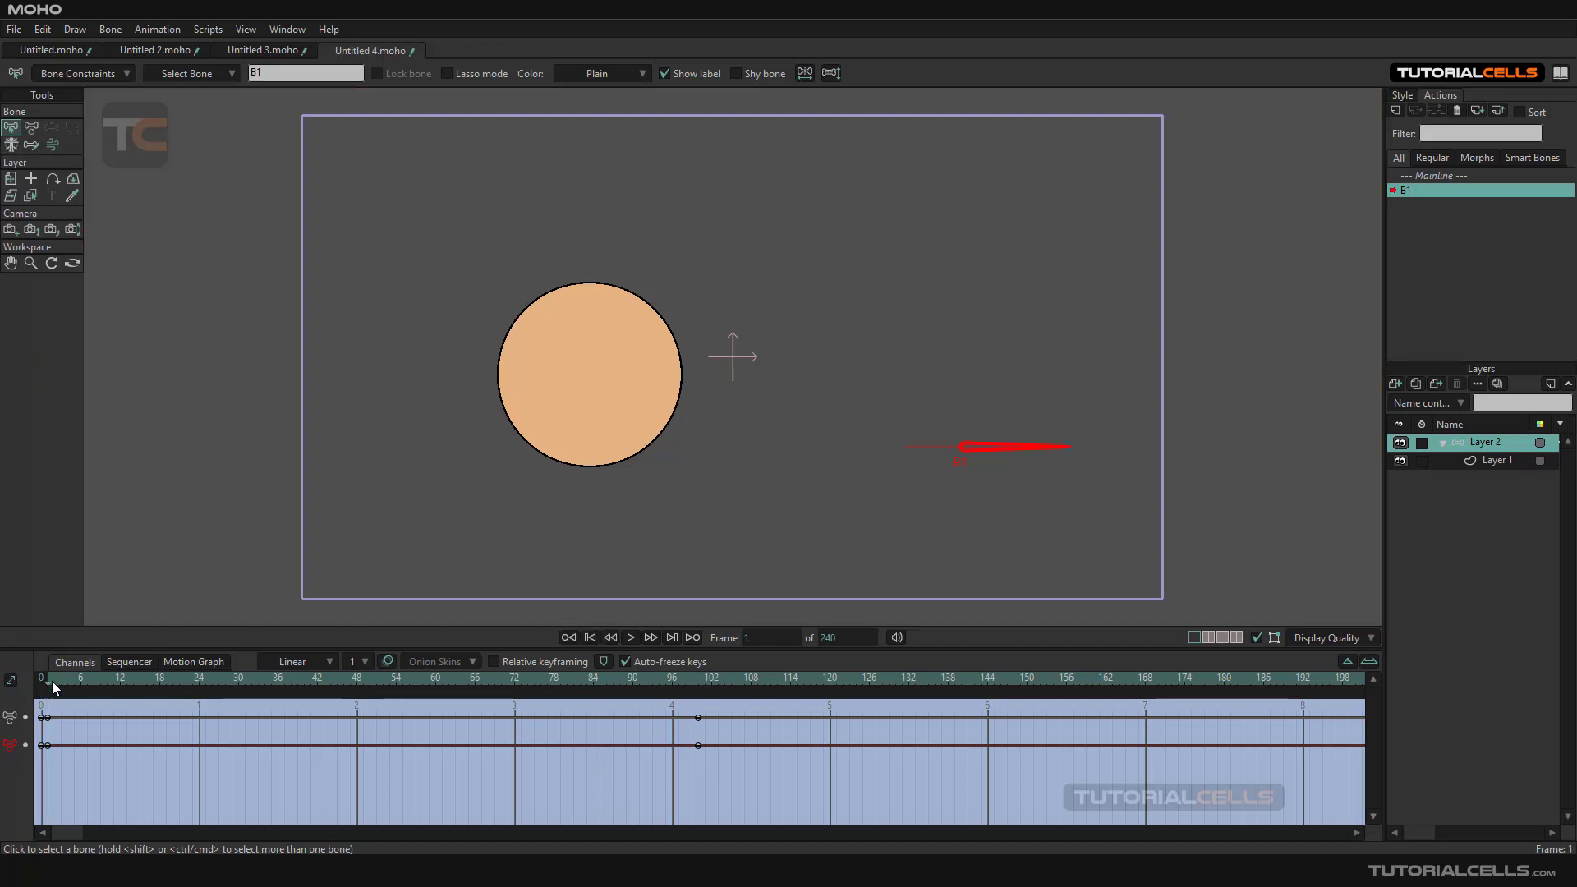
mouse_move(52, 687)
left_mouse_down()
mouse_move(648, 694)
mouse_move(656, 708)
mouse_move(270, 701)
mouse_move(662, 713)
mouse_move(52, 683)
left_mouse_up()
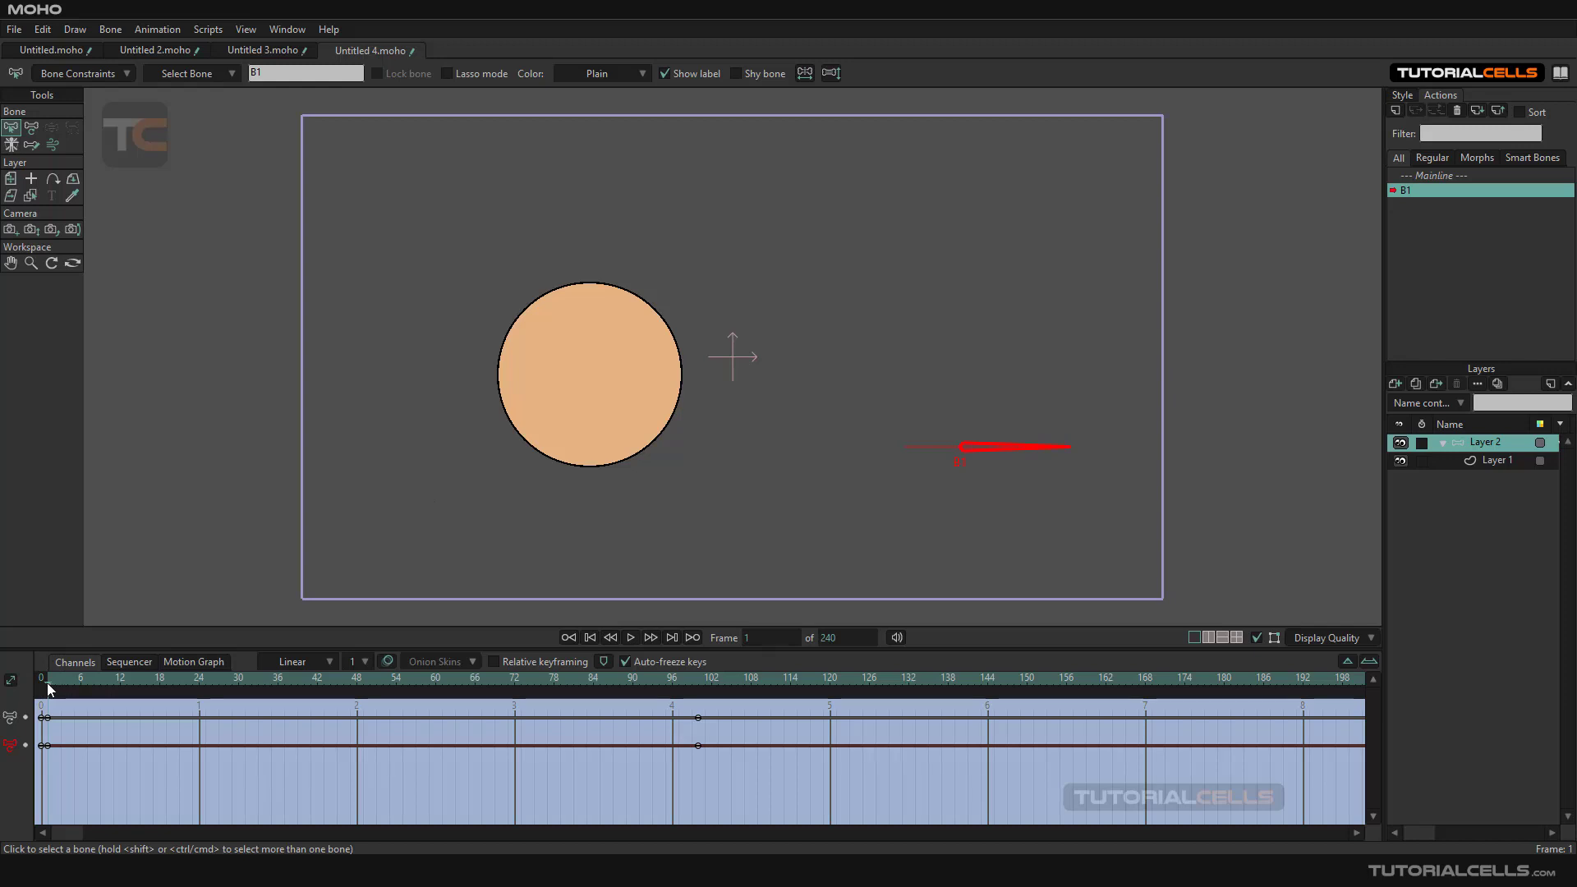
mouse_move(48, 694)
left_mouse_down()
mouse_move(710, 693)
mouse_move(58, 697)
left_mouse_up()
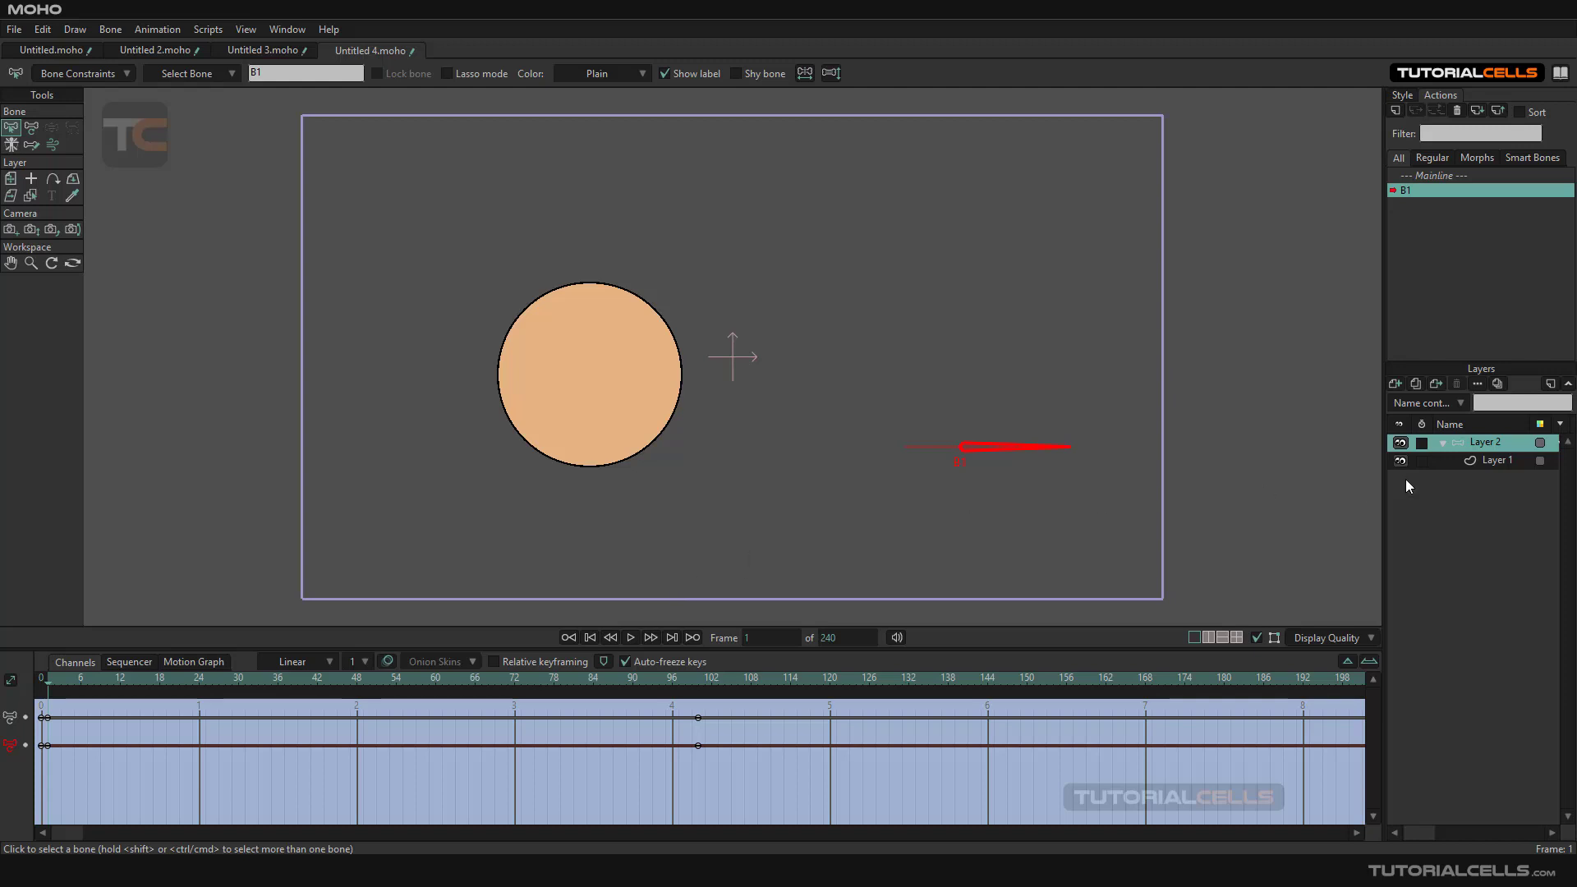
left_click(1485, 462)
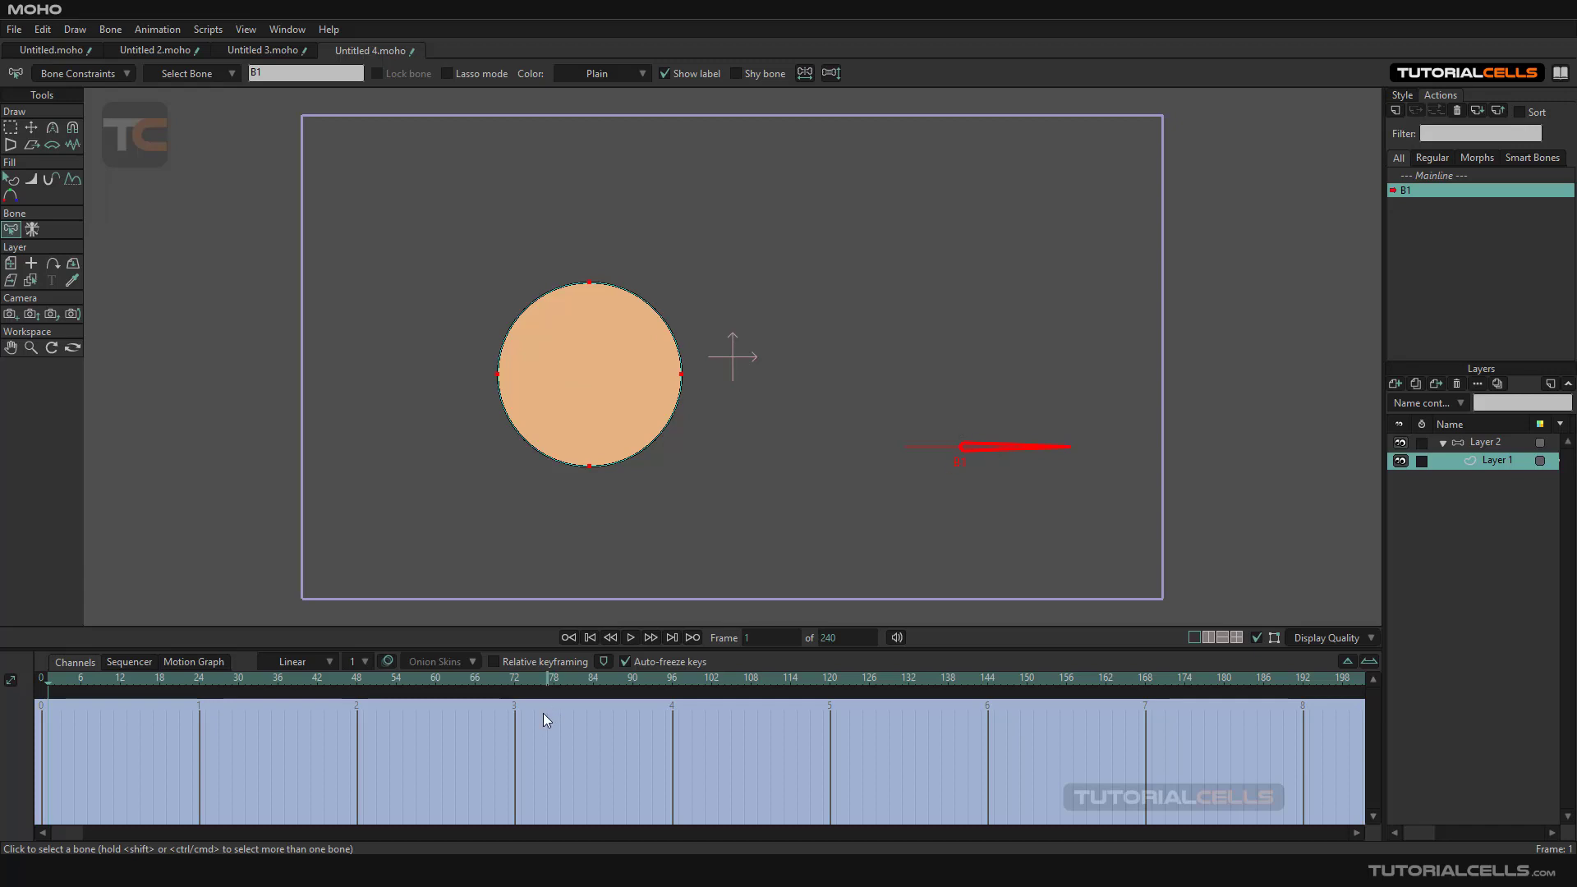
left_click(30, 127)
left_click(433, 253)
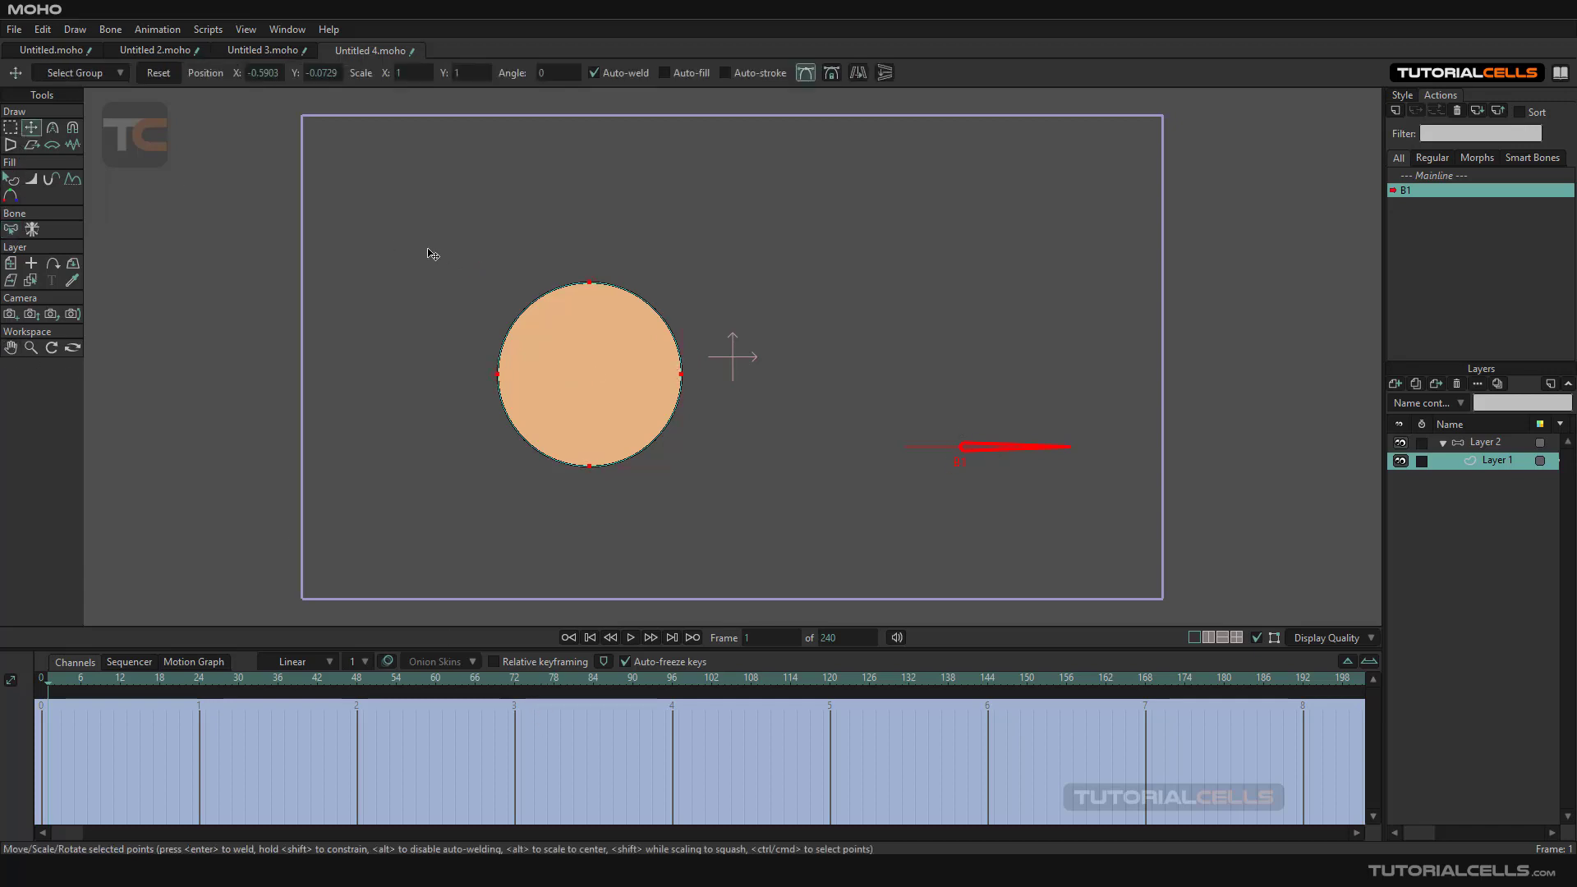
left_click(602, 398)
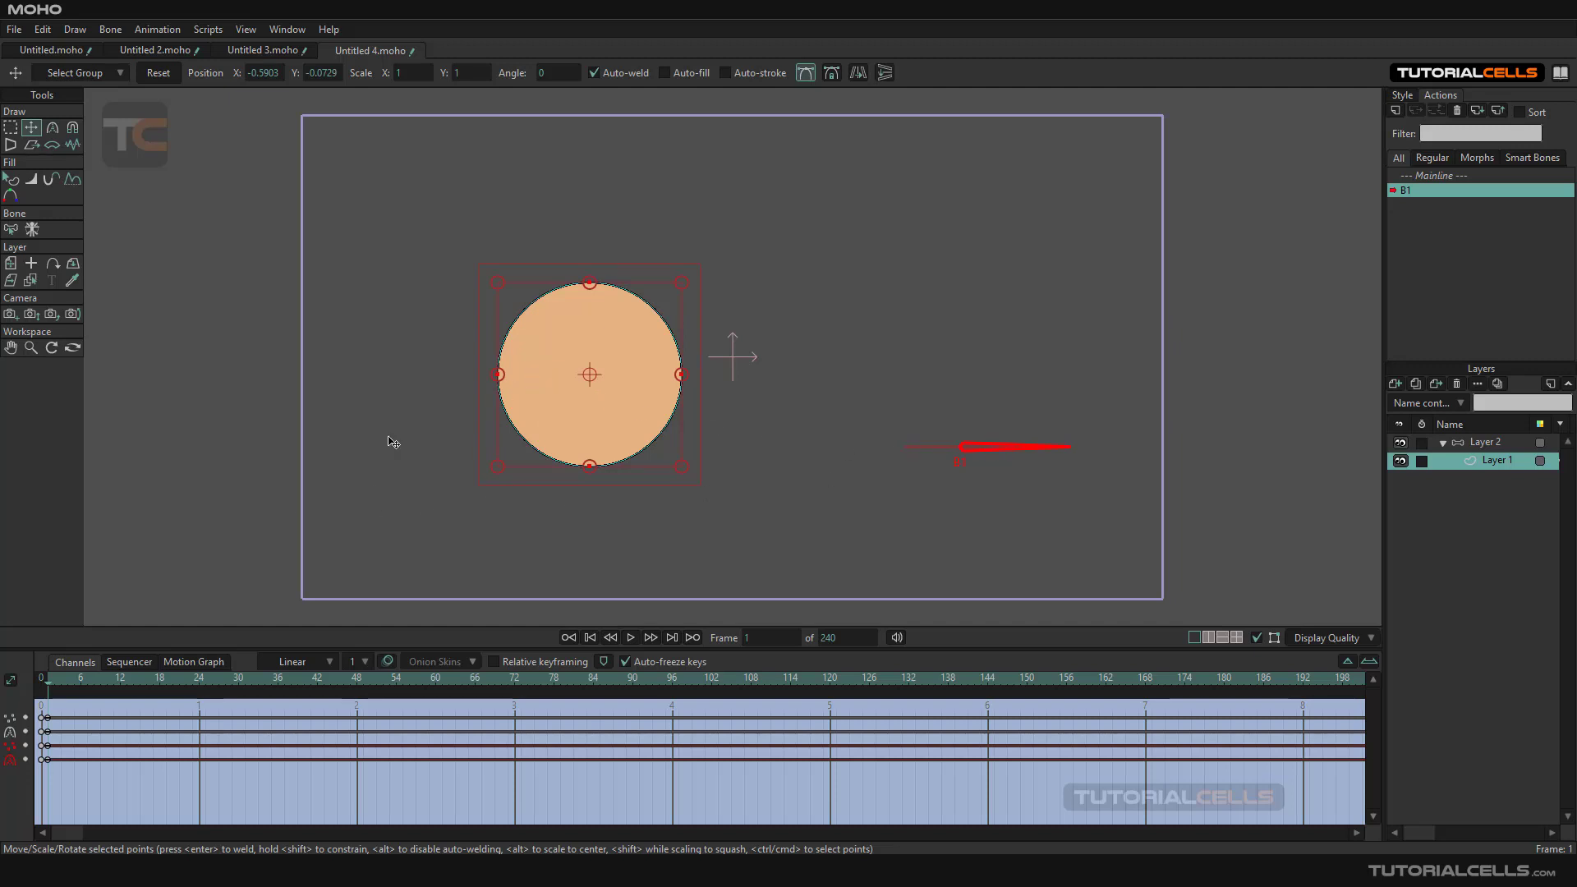
Step: At frame 14 of the B1 action, move the circle's top point down to its middle to make a bean shape
left_click_drag(48, 681, 111, 680)
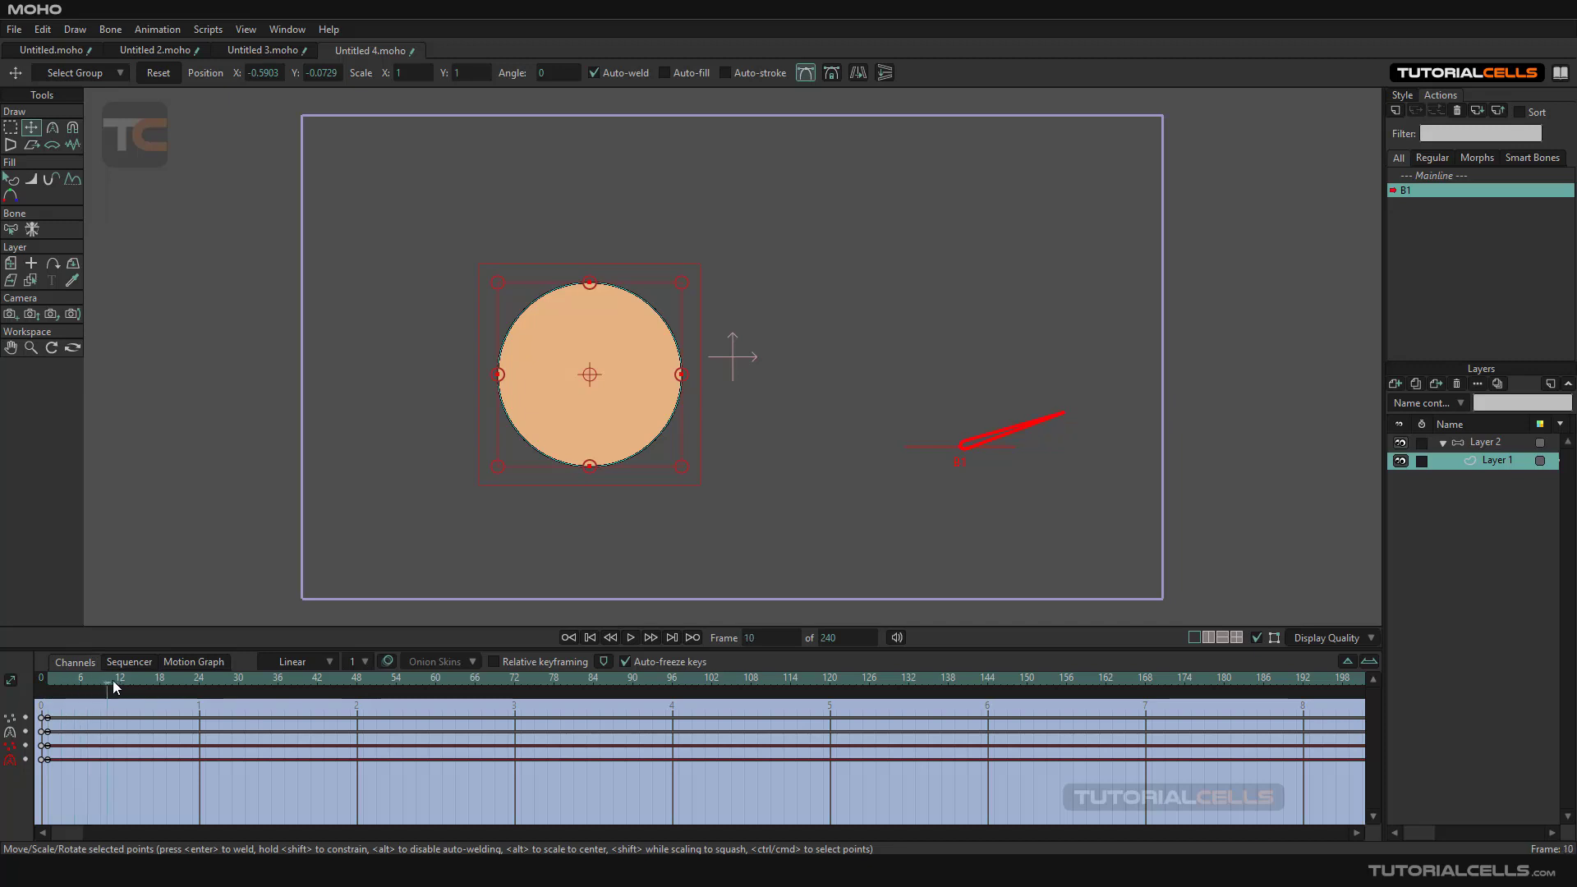
left_click(436, 318)
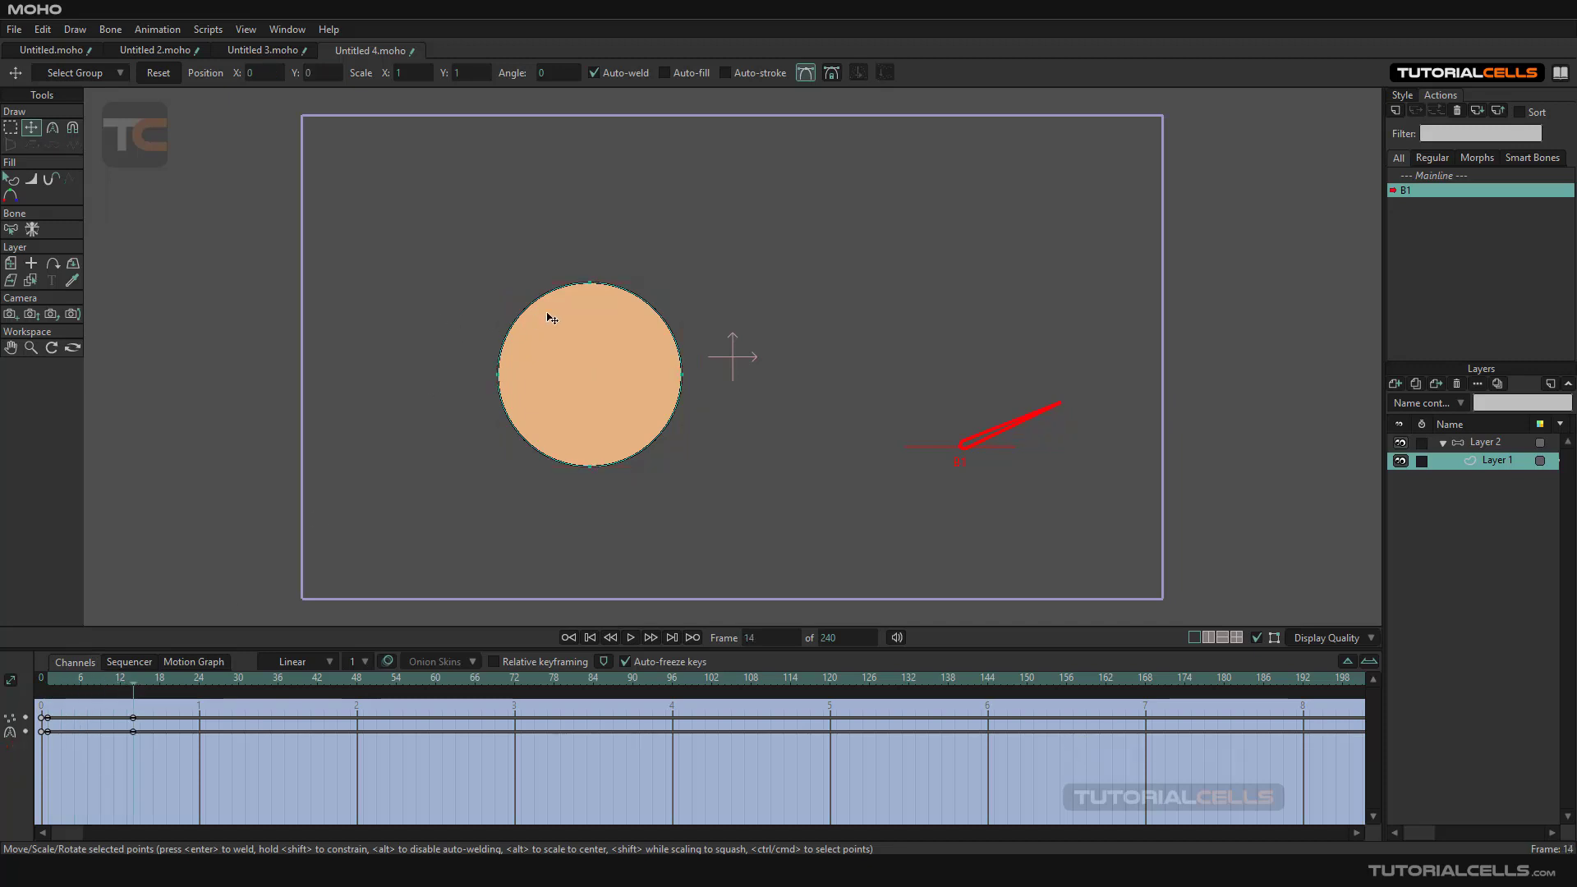
left_click_drag(593, 289, 600, 386)
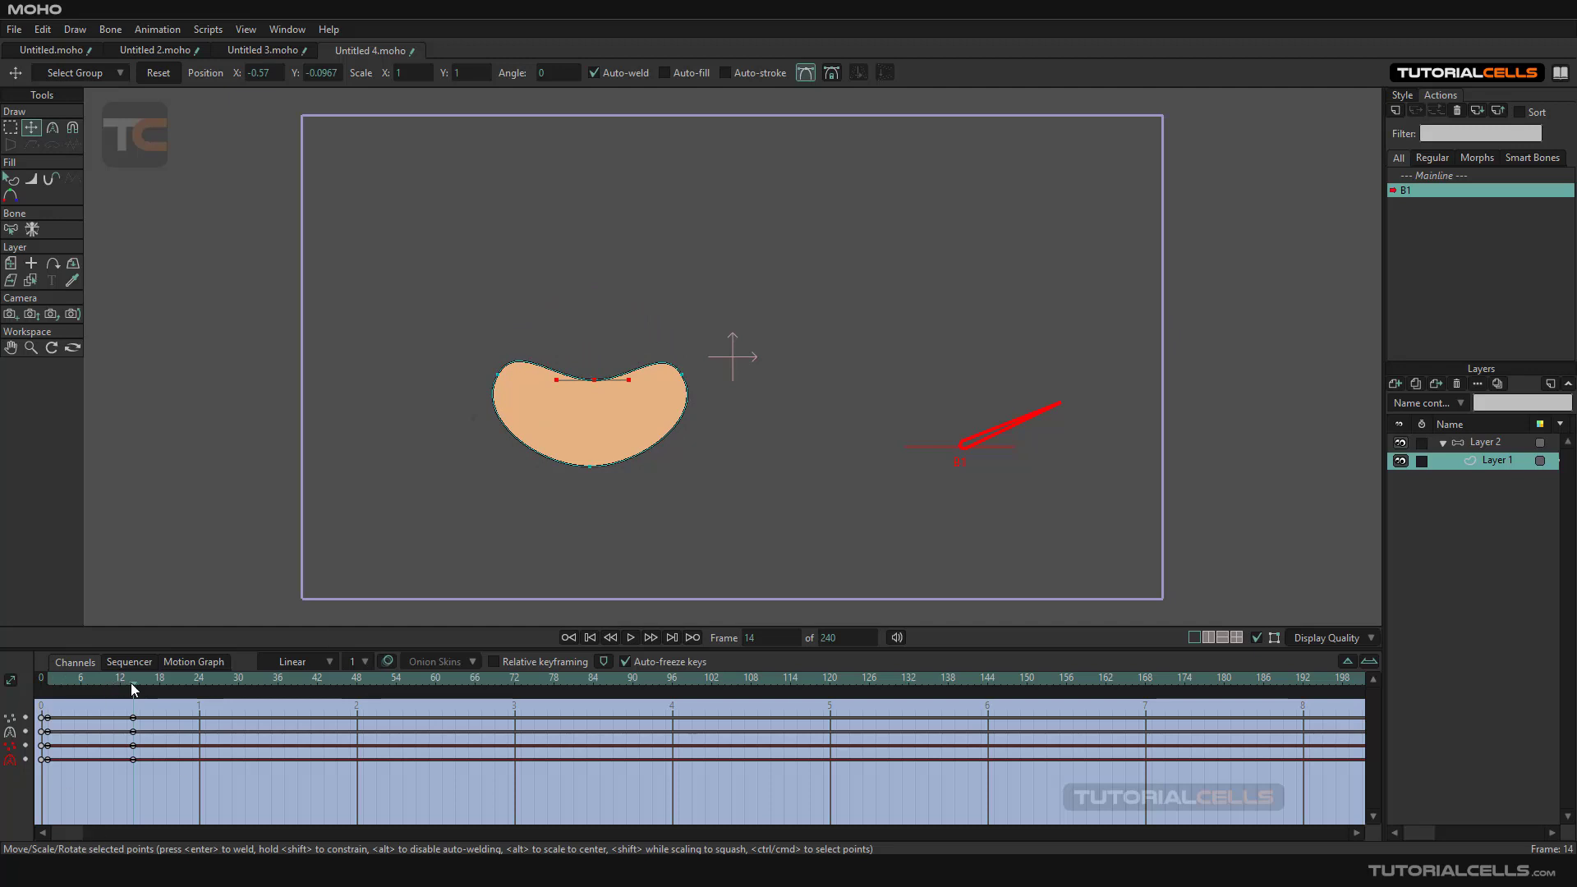
Step: In the B1 action, raise the shape's bottom point at frame 29 and pull its right point outward and slightly up at frame 48
left_click_drag(132, 682, 232, 681)
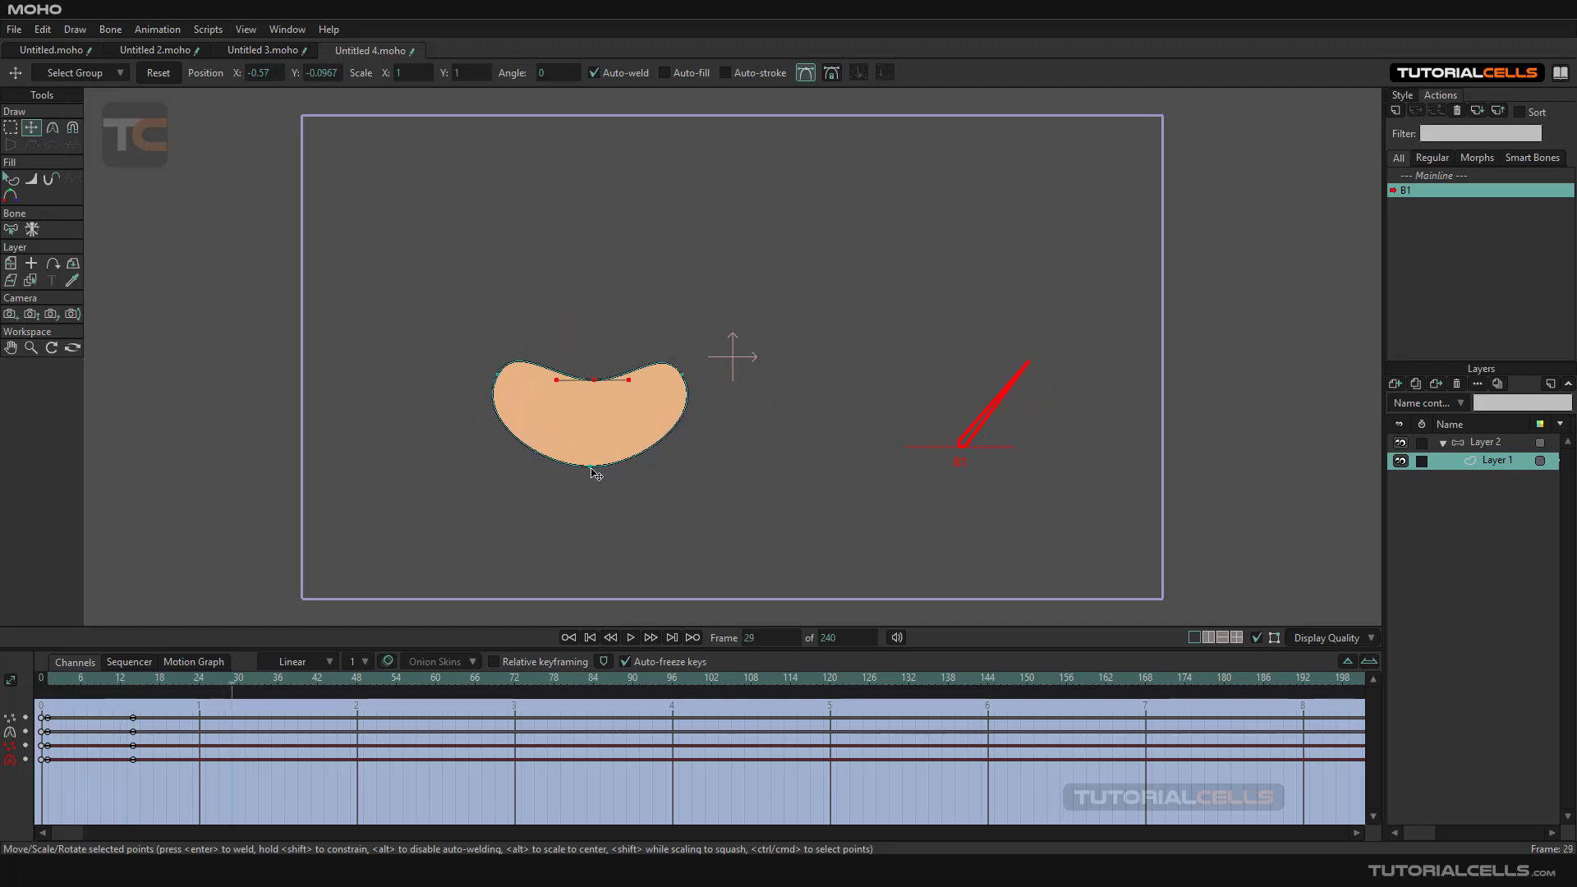
left_click_drag(596, 474, 593, 404)
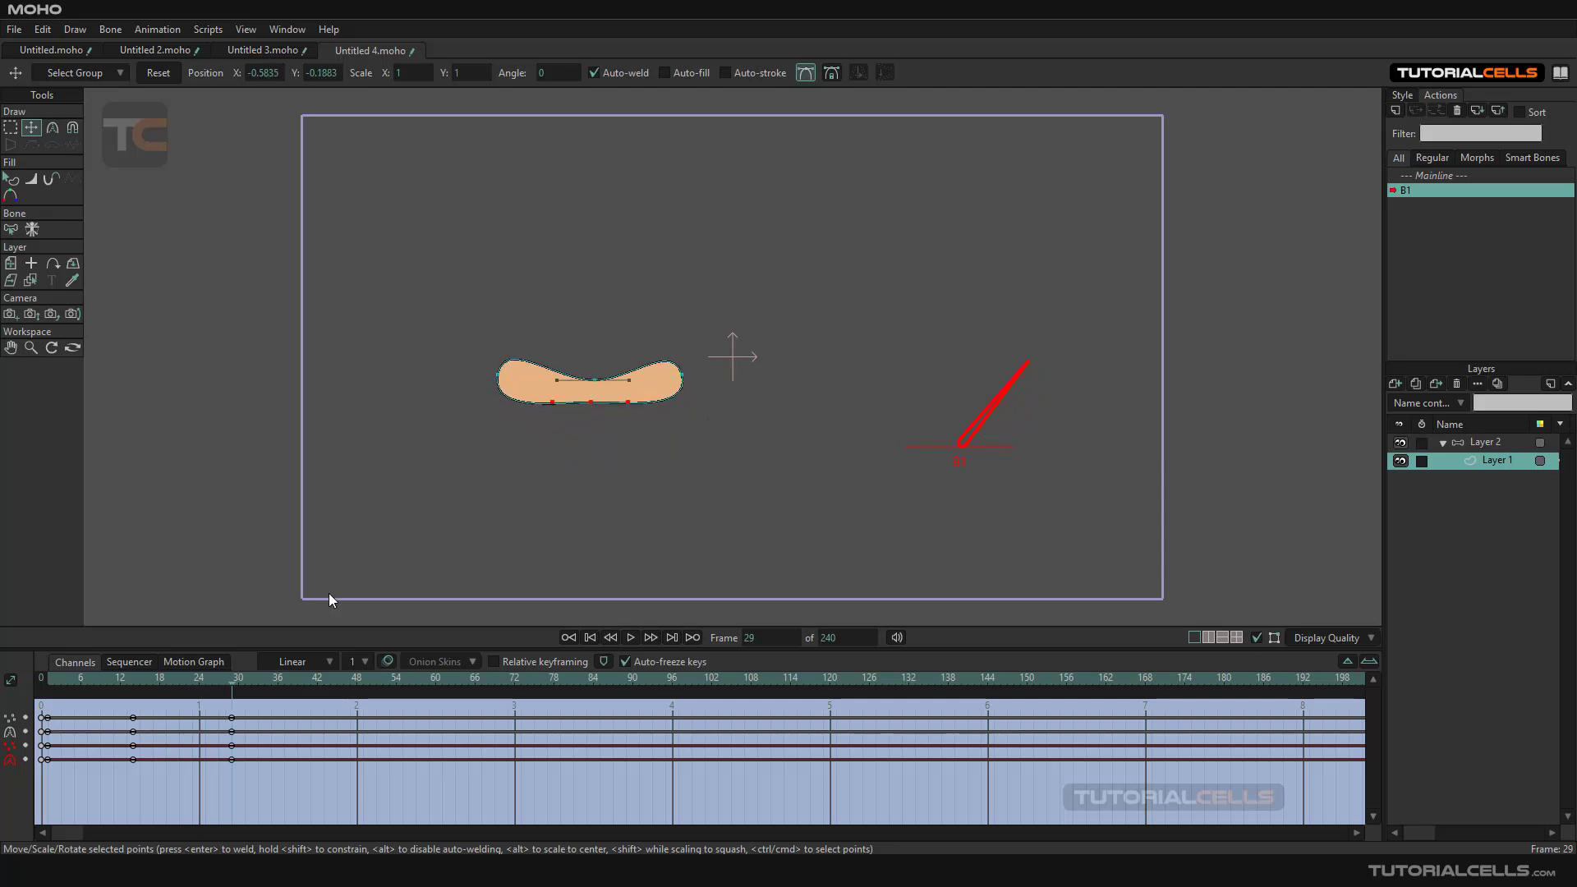
left_click_drag(228, 690, 355, 683)
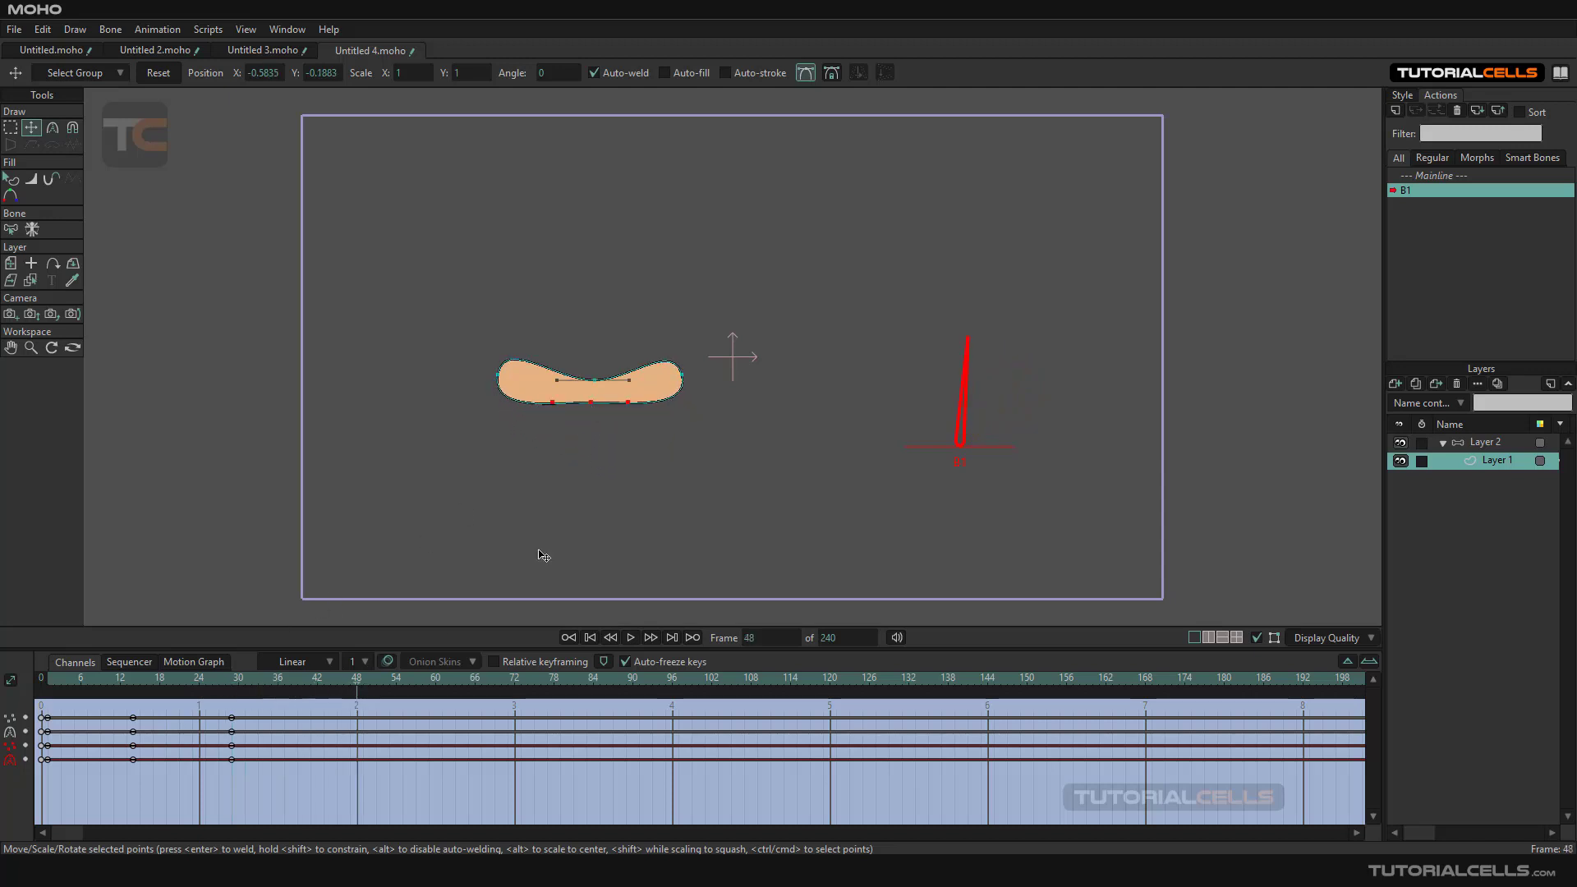
left_click(684, 378)
left_click_drag(686, 378, 732, 363)
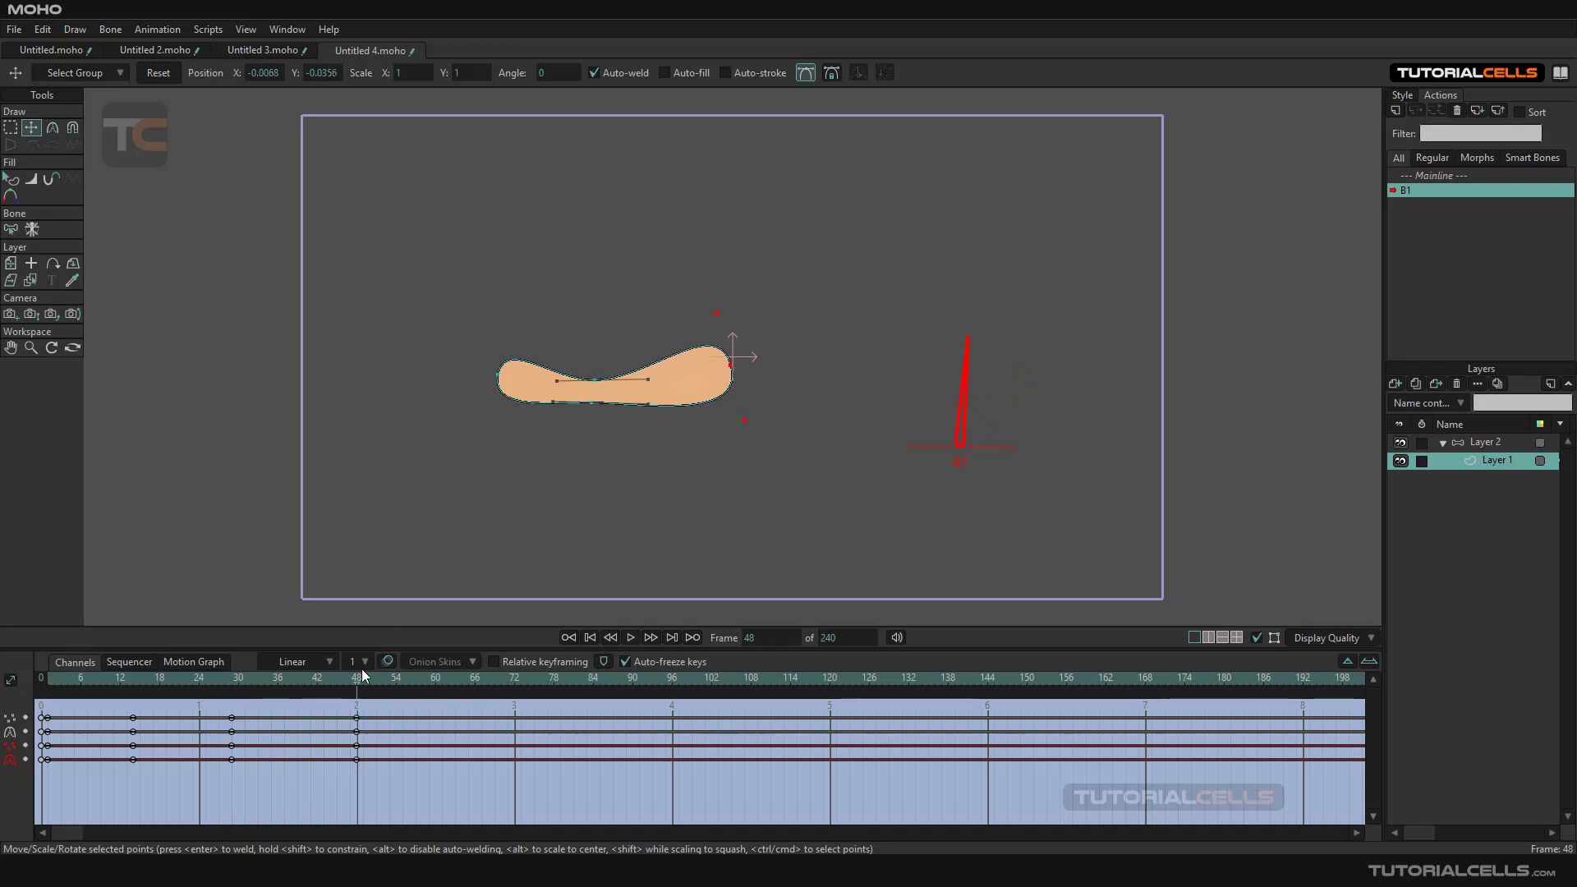
Step: In the B1 action, move the bottom point down and left around frame 75, and raise the top point well above the shape at frame 100
left_click_drag(362, 686, 534, 675)
left_click_drag(592, 403, 536, 426)
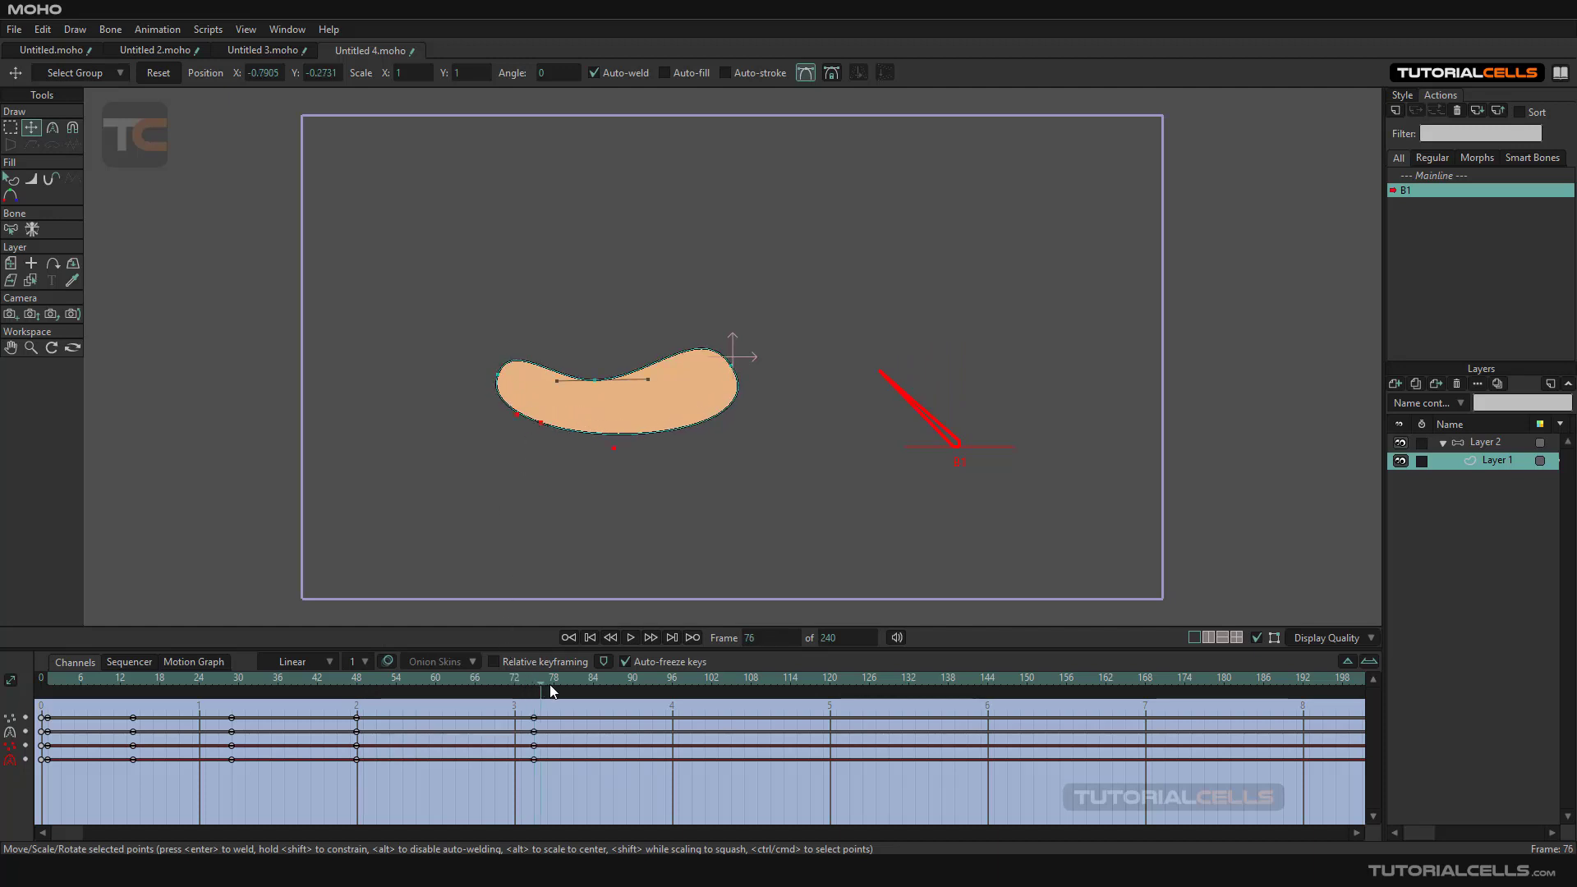
left_click(745, 633)
type("100")
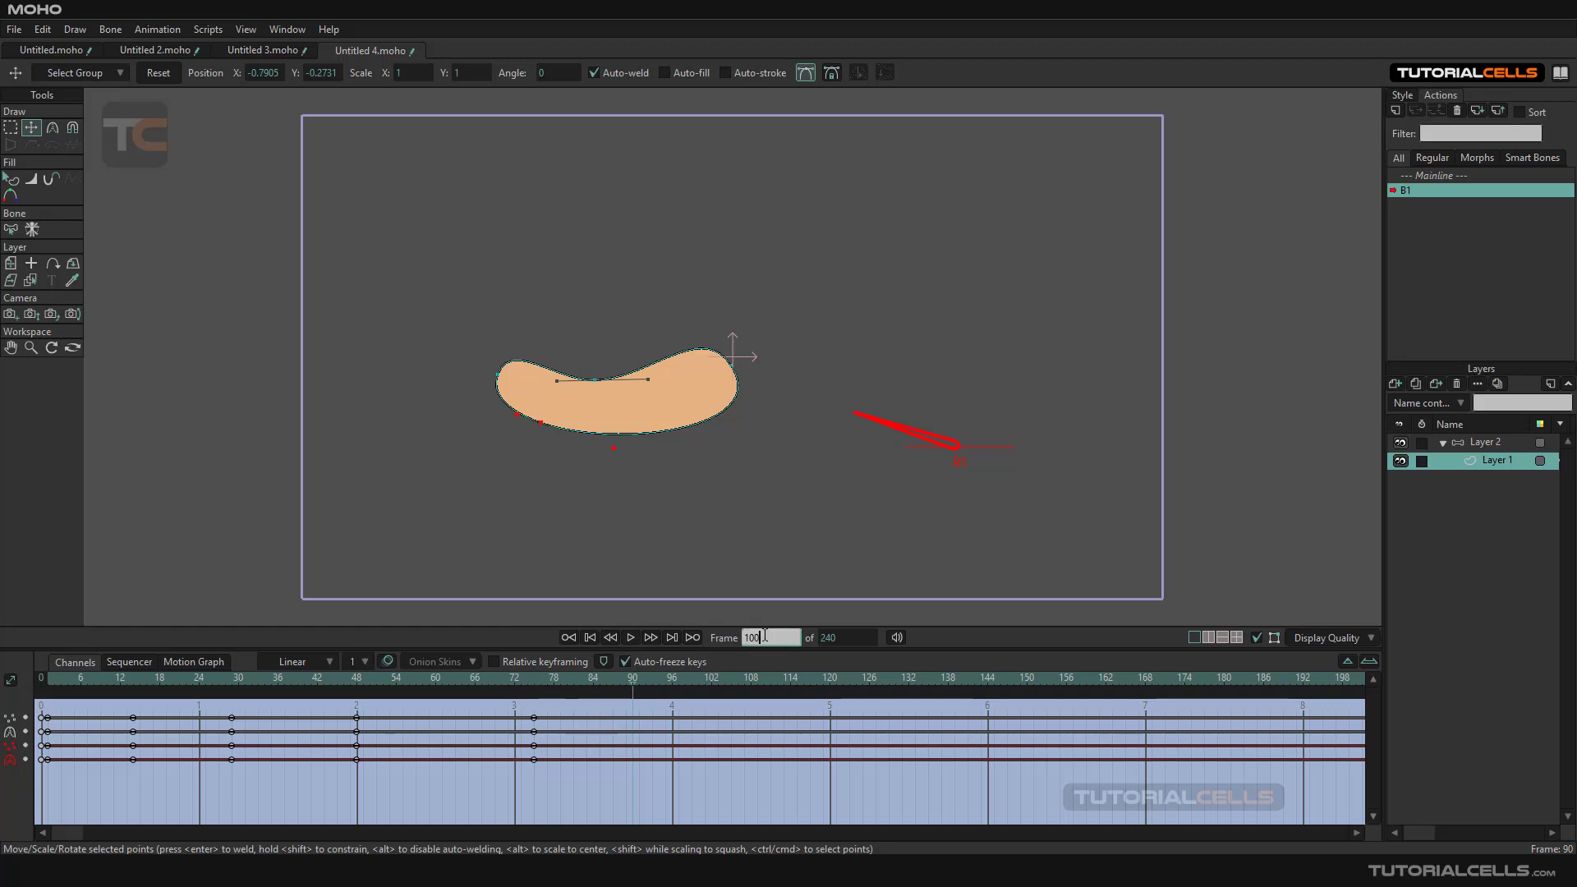
key("Return")
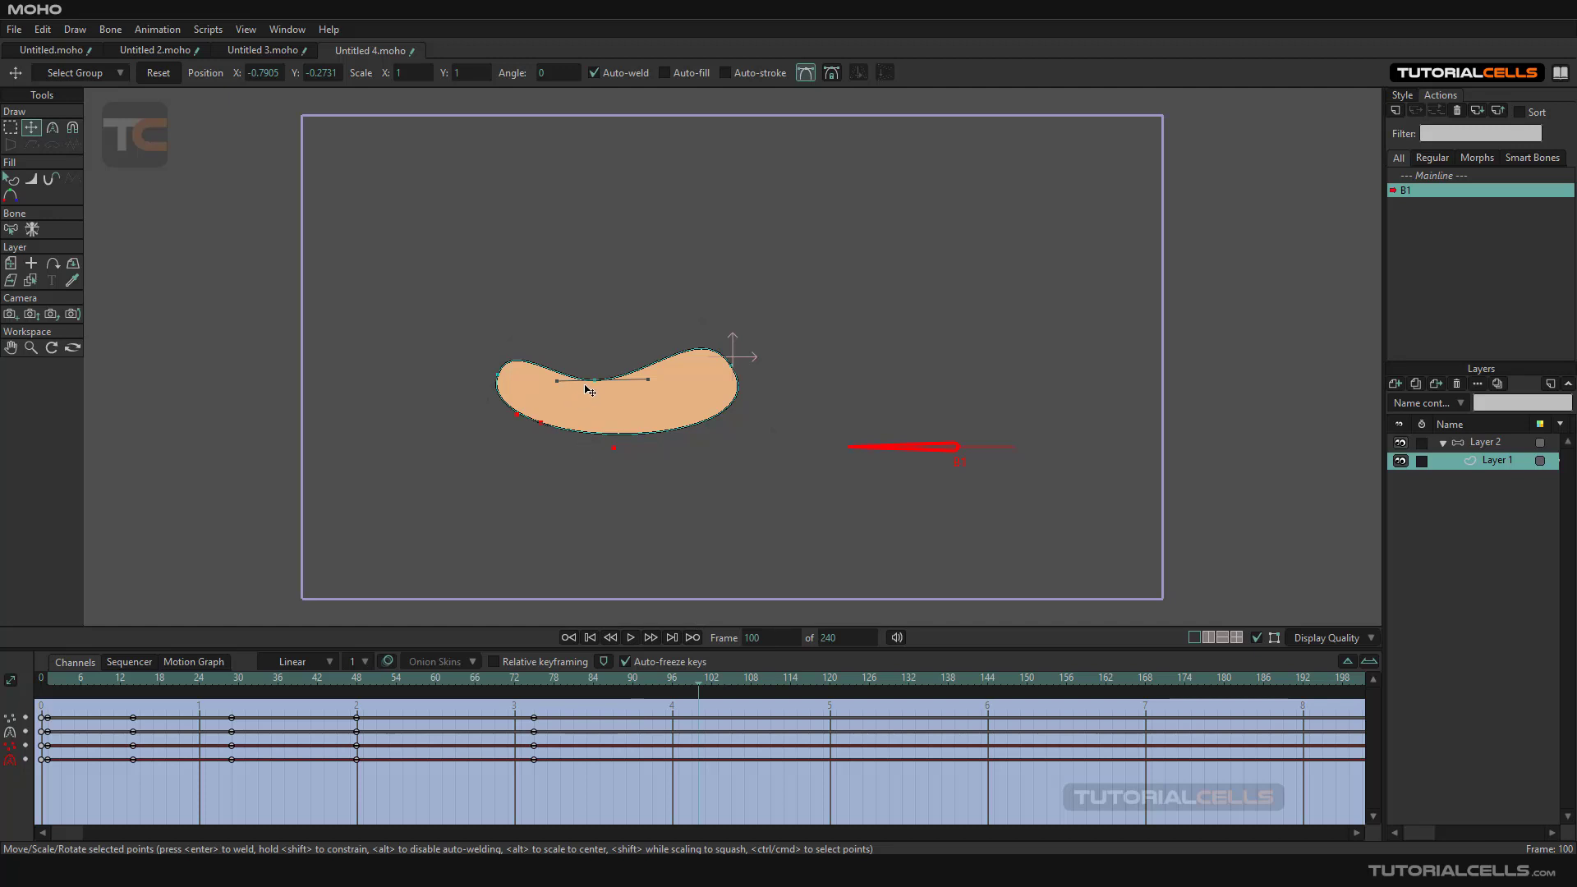
left_click_drag(597, 380, 601, 188)
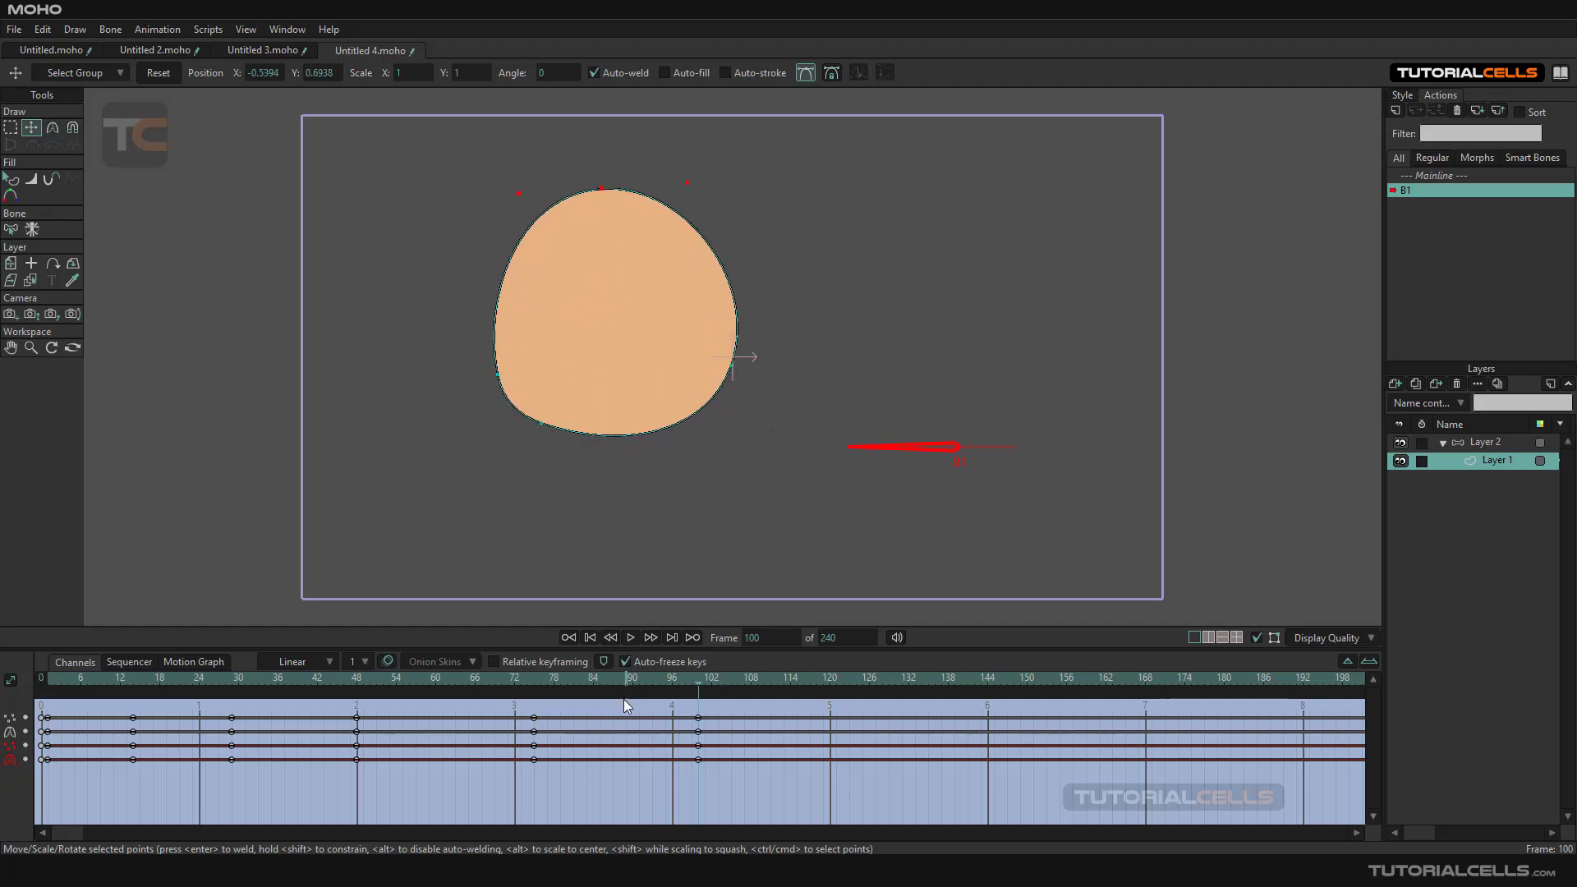
Step: Scrub the B1 action from frame 100 back to frame 1 to check the shape changes, and return to the Mainline
left_click_drag(702, 688, 264, 686)
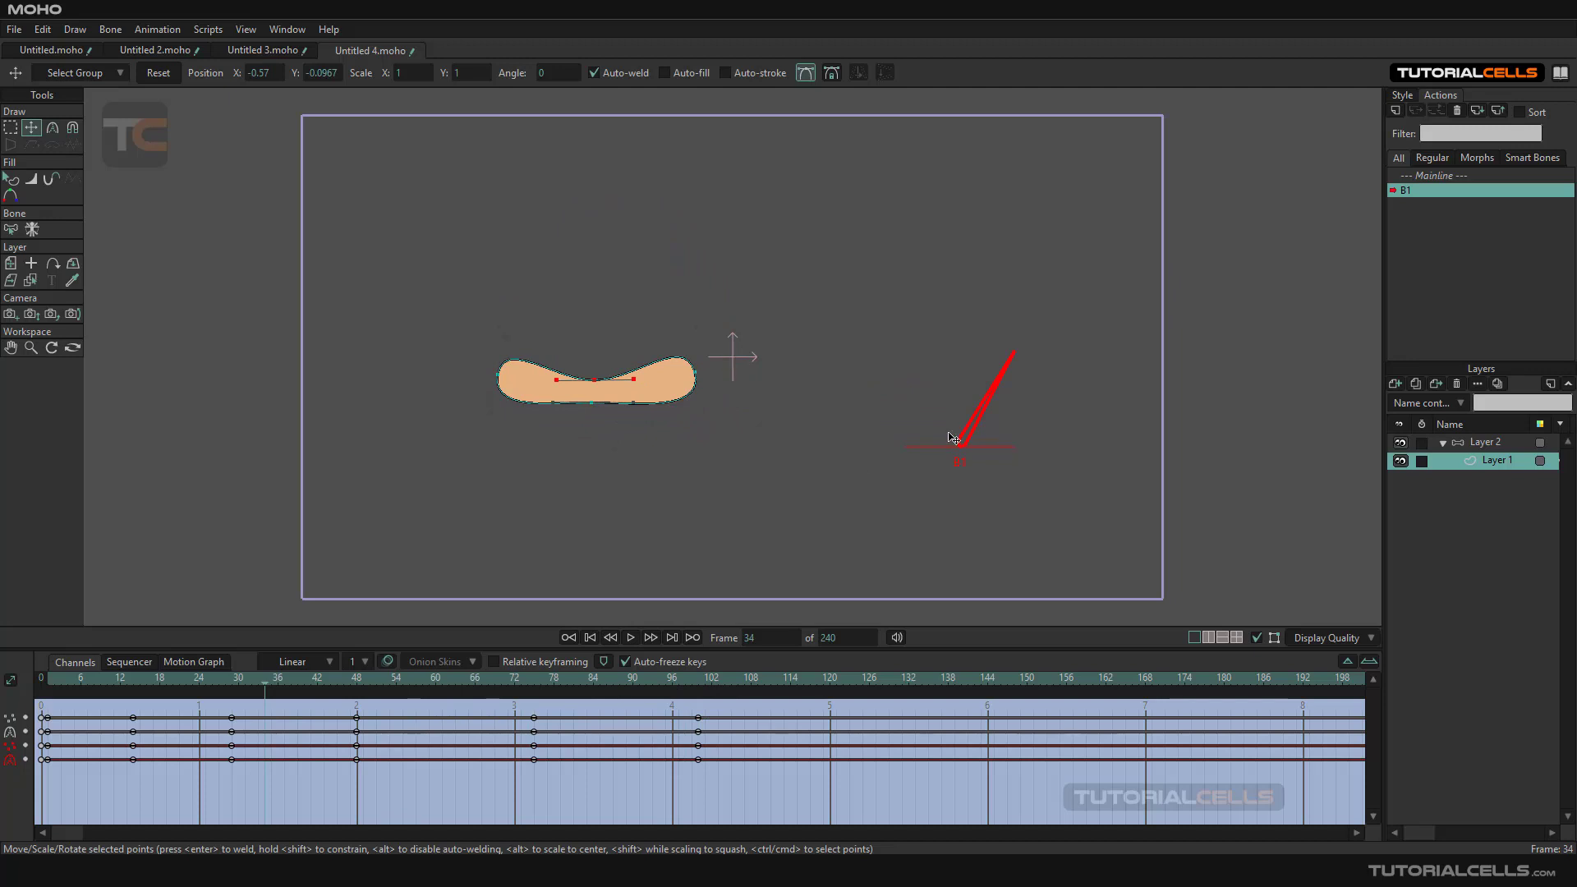
left_click_drag(269, 684, 47, 682)
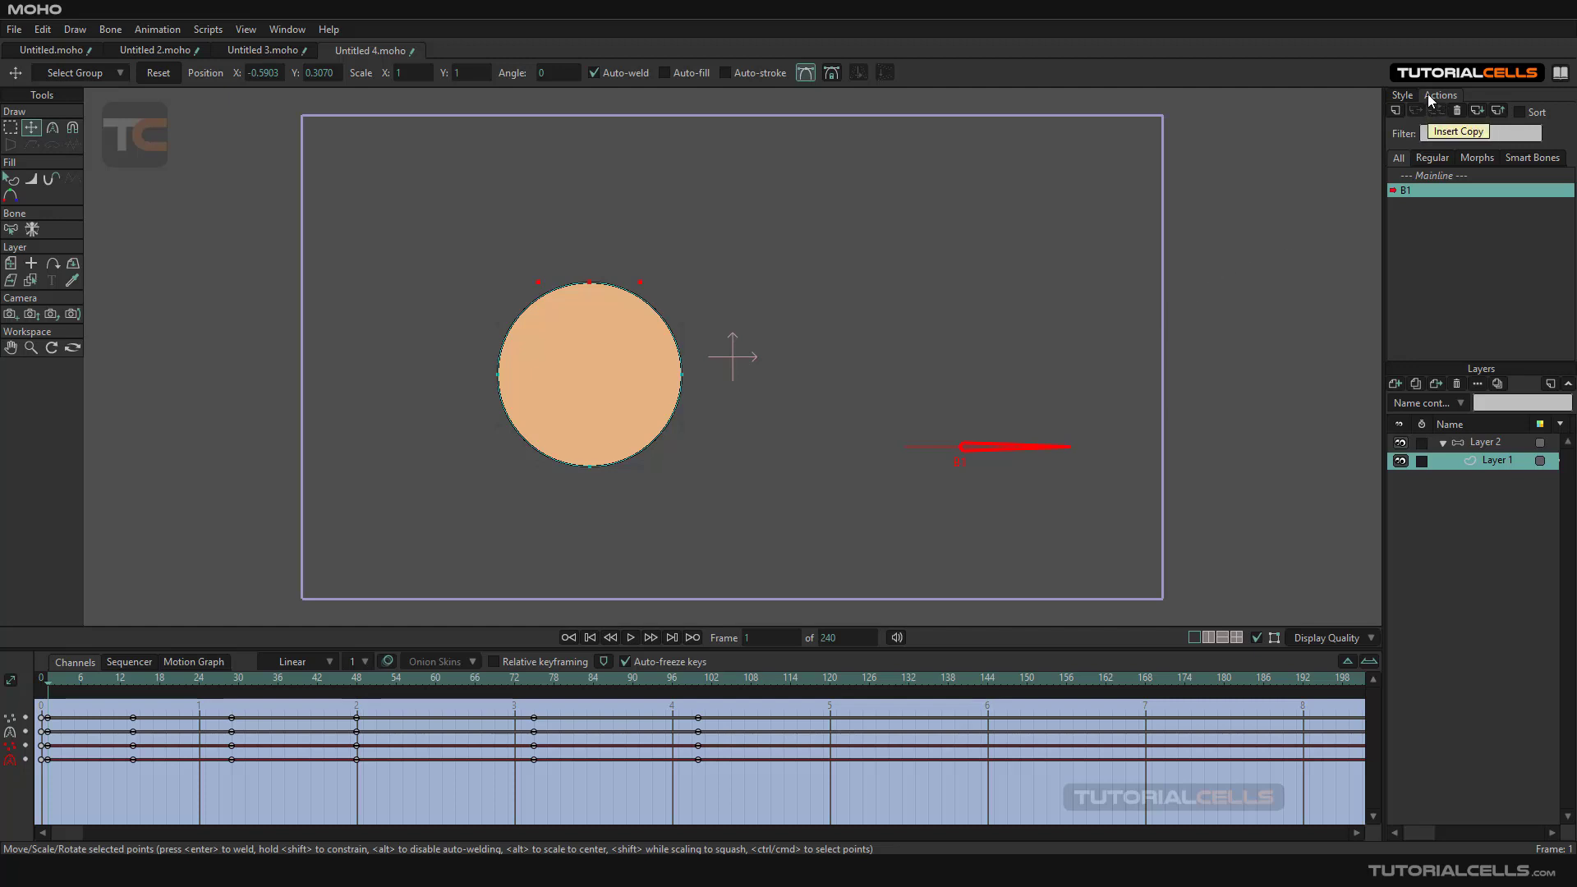
left_click(1427, 177)
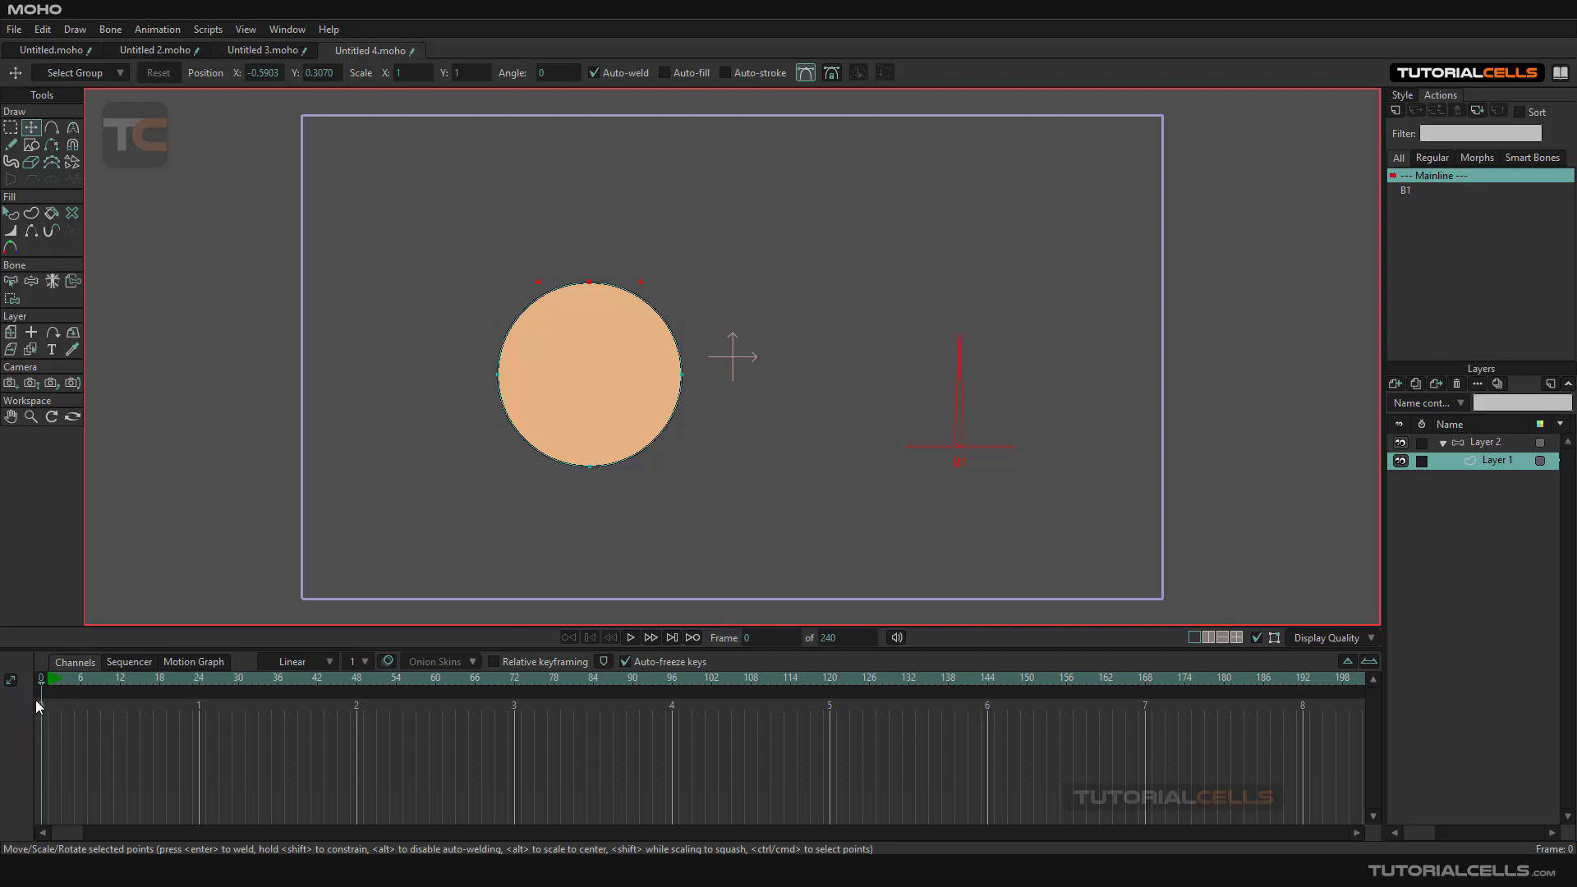
Step: At frame 1 of the Mainline, rotate the B1 bone on Layer 2 with Manipulate Bones to test the dial
mouse_move(43, 685)
left_mouse_down()
mouse_move(261, 698)
mouse_move(61, 717)
mouse_move(405, 731)
mouse_move(672, 706)
mouse_move(51, 696)
left_mouse_up()
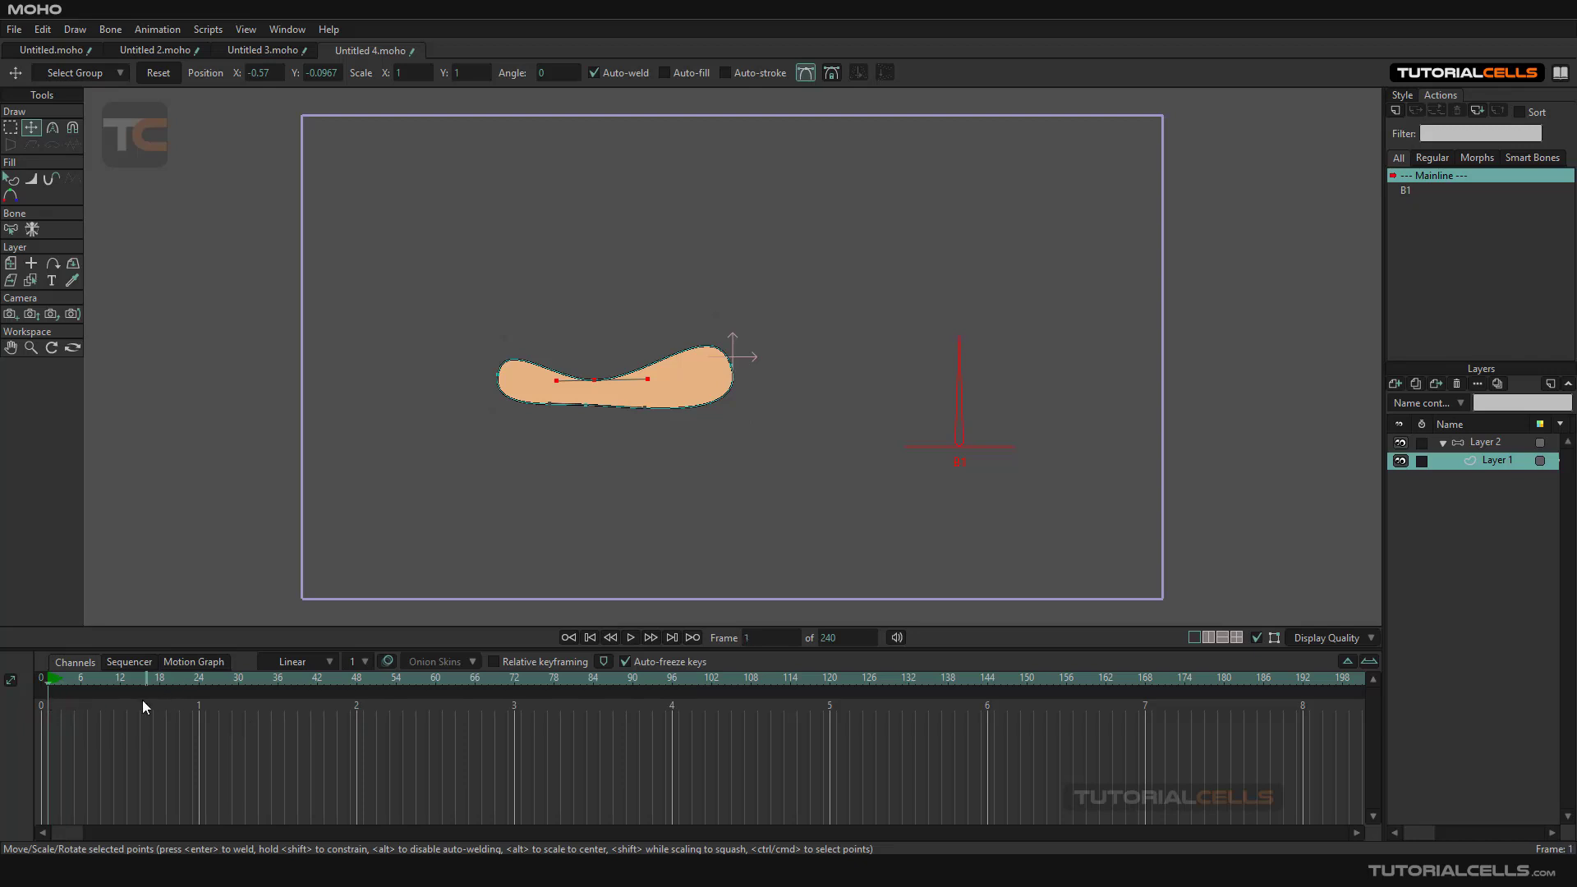
left_click(575, 354)
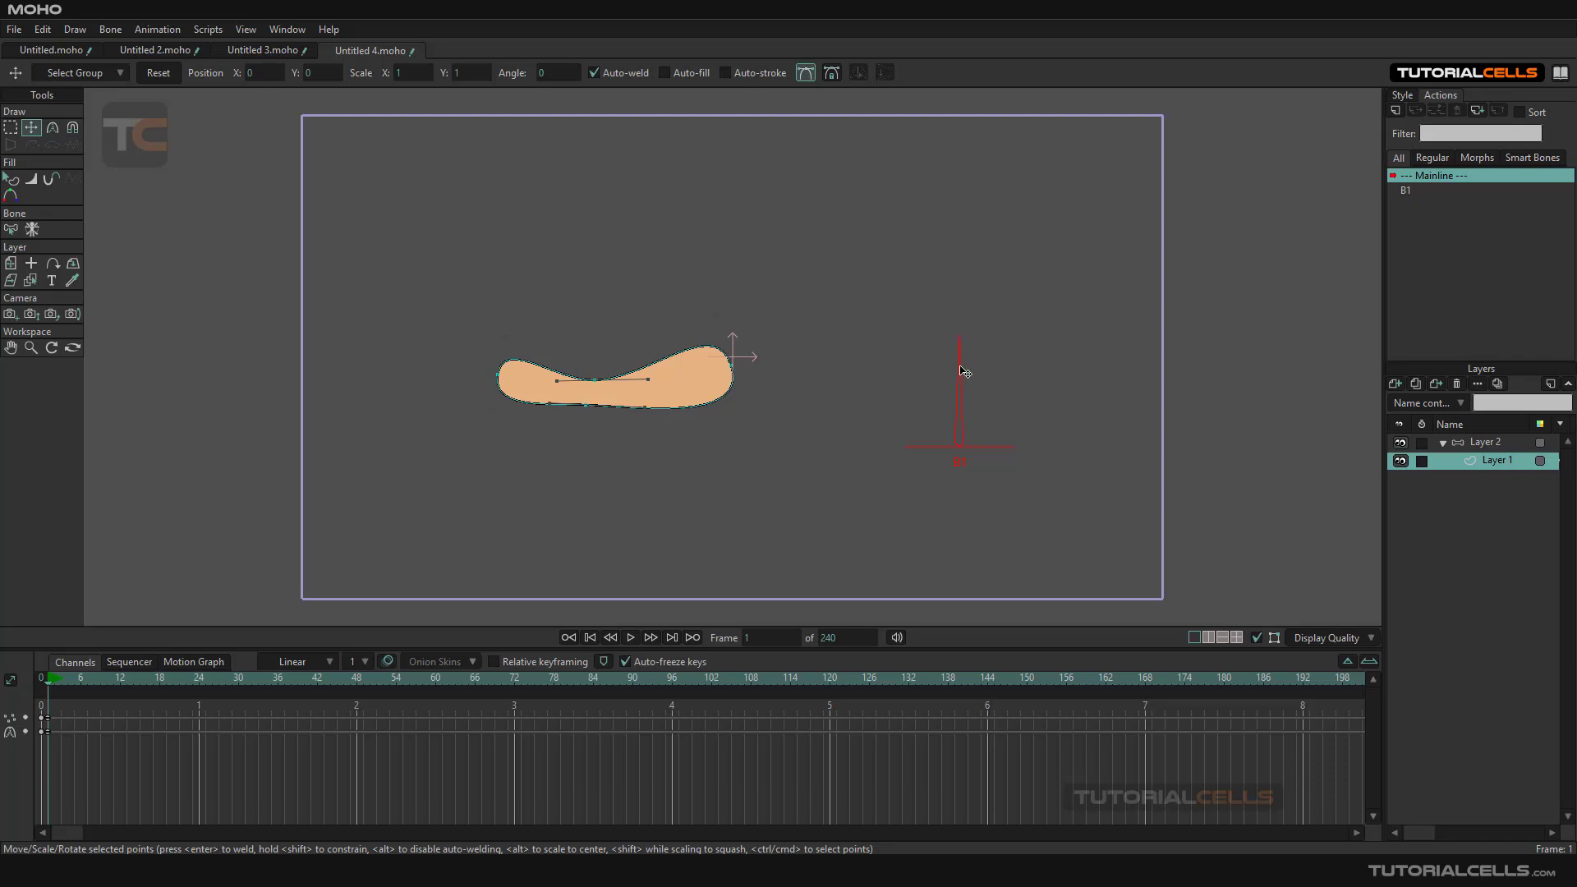
left_click(1463, 446)
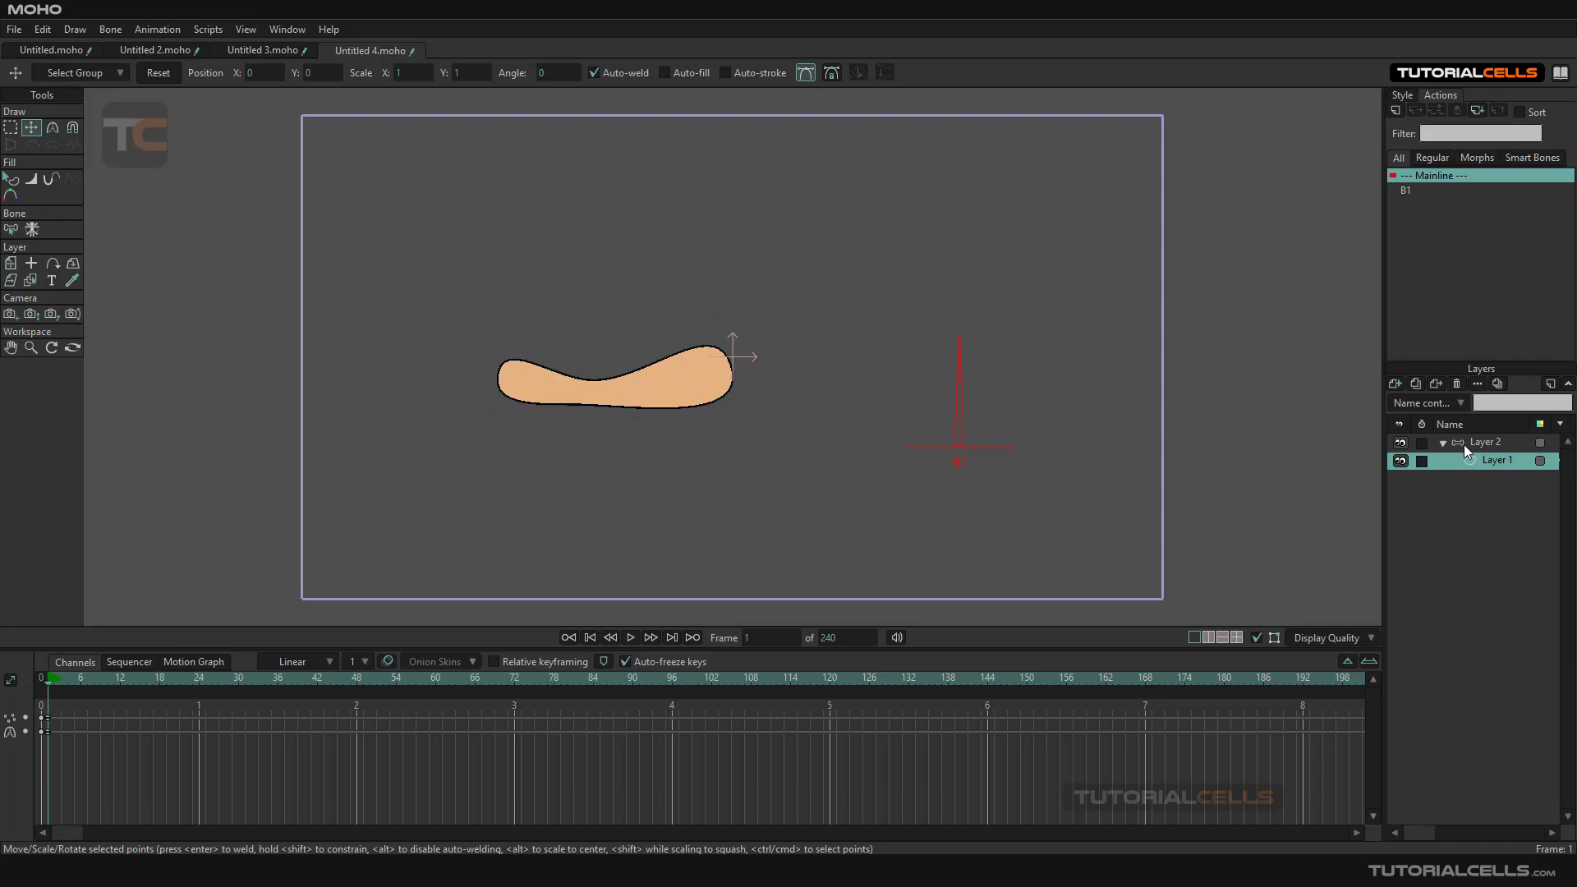
key("z")
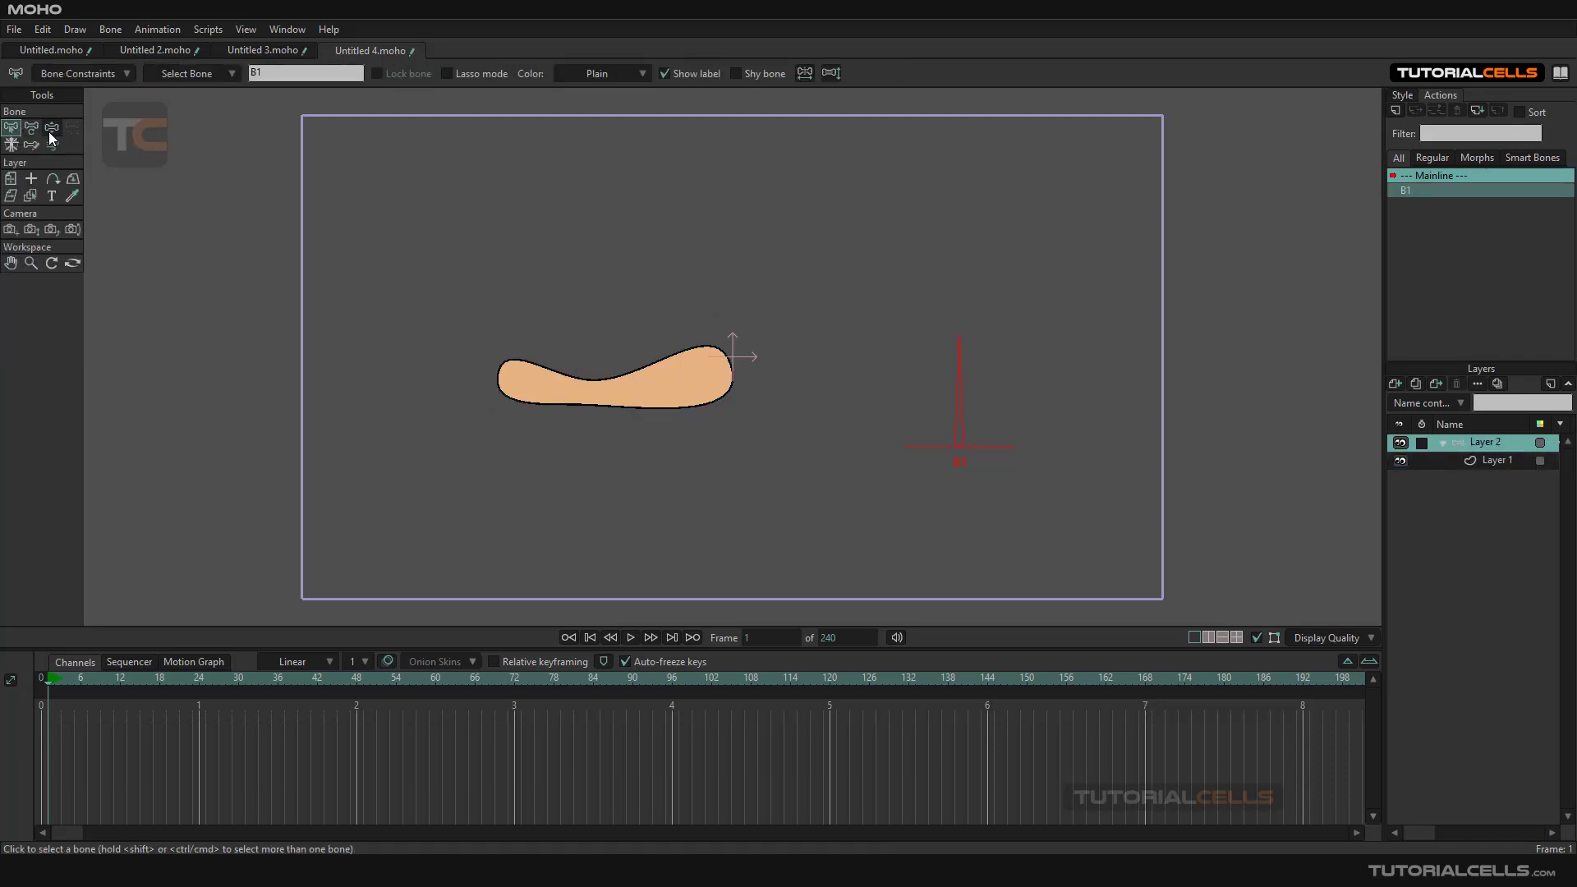
mouse_move(965, 368)
left_mouse_down()
mouse_move(1042, 408)
mouse_move(1094, 496)
mouse_move(1059, 446)
mouse_move(935, 412)
mouse_move(877, 429)
mouse_move(848, 545)
mouse_move(907, 404)
mouse_move(1007, 464)
mouse_move(1012, 552)
mouse_move(989, 454)
mouse_move(864, 473)
mouse_move(846, 616)
mouse_move(879, 443)
mouse_move(994, 397)
mouse_move(1098, 521)
mouse_move(1068, 452)
mouse_move(1046, 492)
mouse_move(880, 500)
mouse_move(936, 419)
mouse_move(1088, 469)
mouse_move(1061, 435)
mouse_move(808, 501)
mouse_move(1043, 409)
mouse_move(1027, 404)
mouse_move(852, 461)
mouse_move(1101, 490)
mouse_move(944, 419)
mouse_move(1007, 422)
mouse_move(1112, 489)
mouse_move(366, 190)
left_mouse_up()
Step: Switch to the gorilla document and rotate the Blink, Nose and Menace bones with Manipulate Bones to test the face dials
left_click(61, 49)
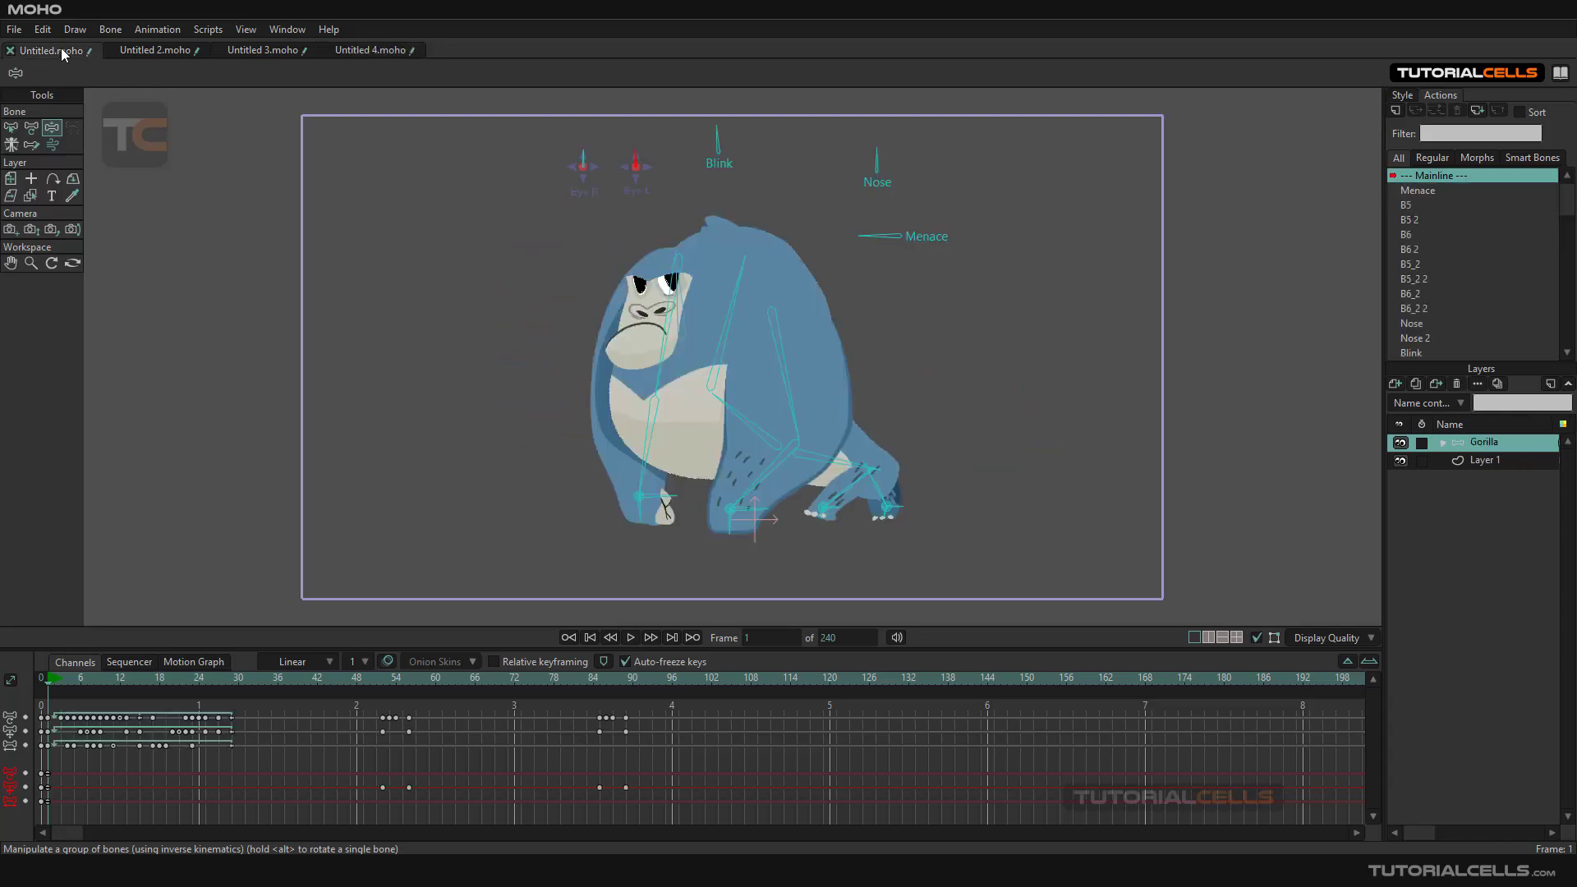
scroll(689, 144, "up", 4)
key("t")
scroll(759, 207, "down", 2)
scroll(743, 200, "down", 2)
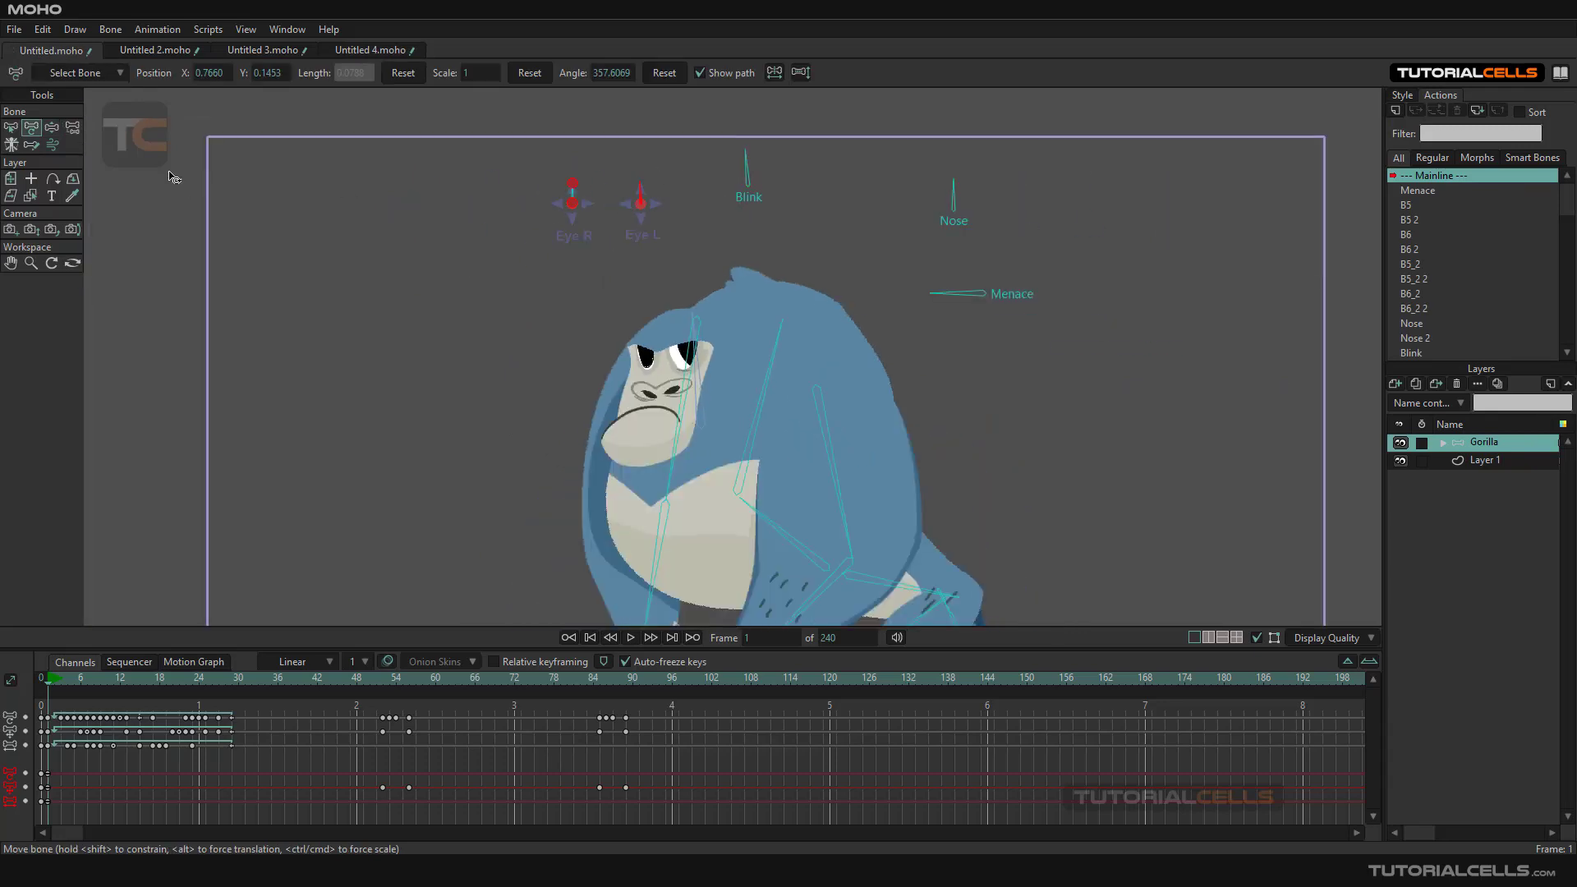
left_click(51, 127)
left_click(758, 176)
left_click_drag(758, 176, 978, 212)
left_click_drag(946, 316, 936, 358)
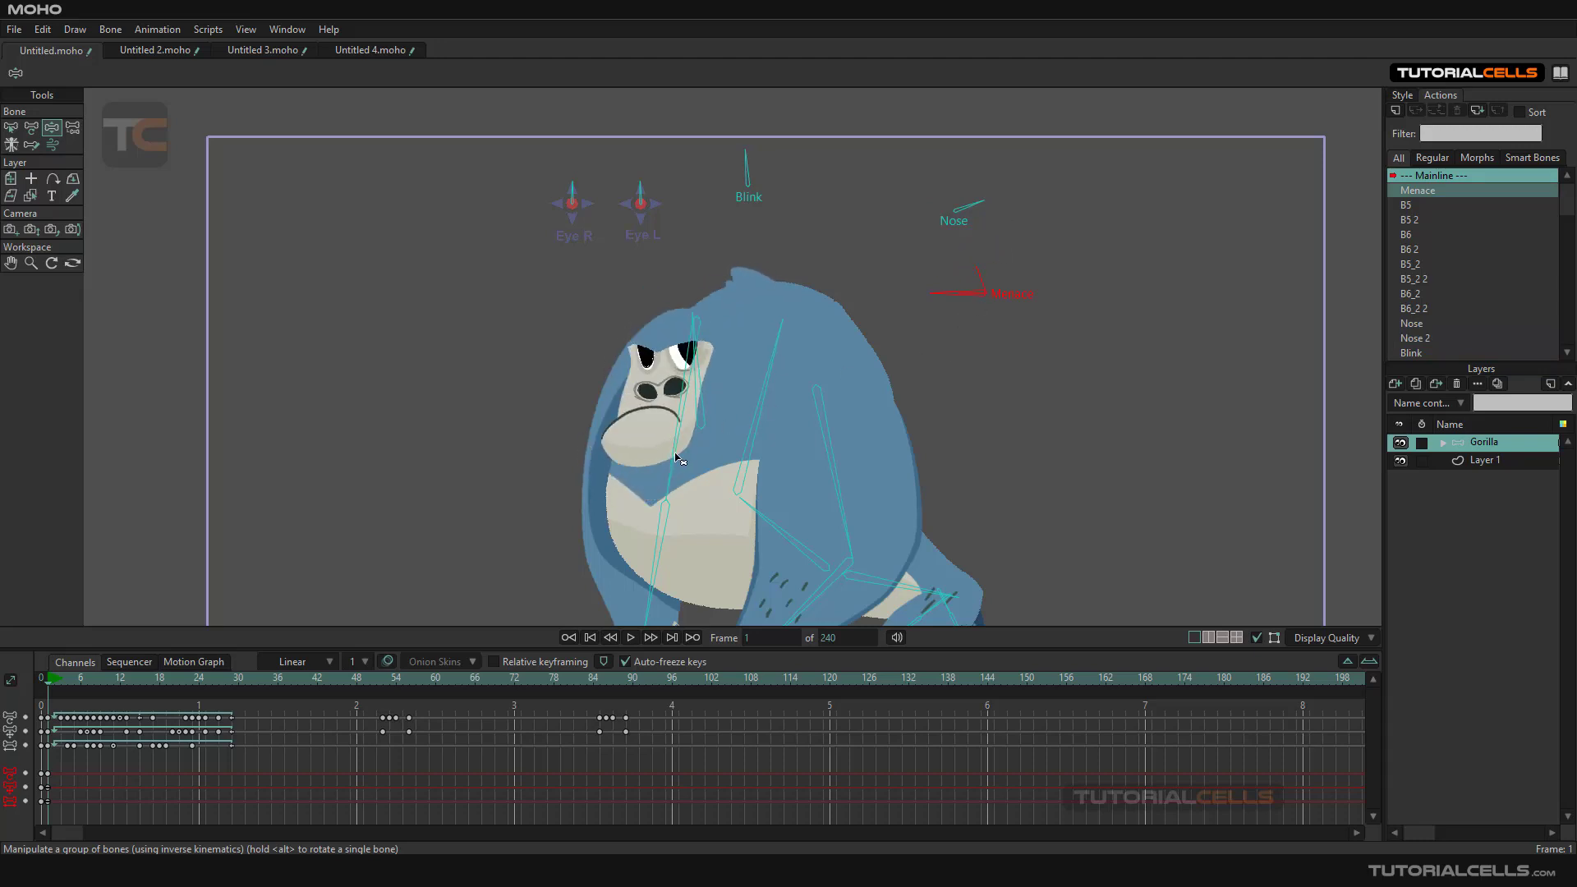
Step: Look through the Gorilla layer's smart bone actions and open the B6 2 action
scroll(825, 482, "up", 1)
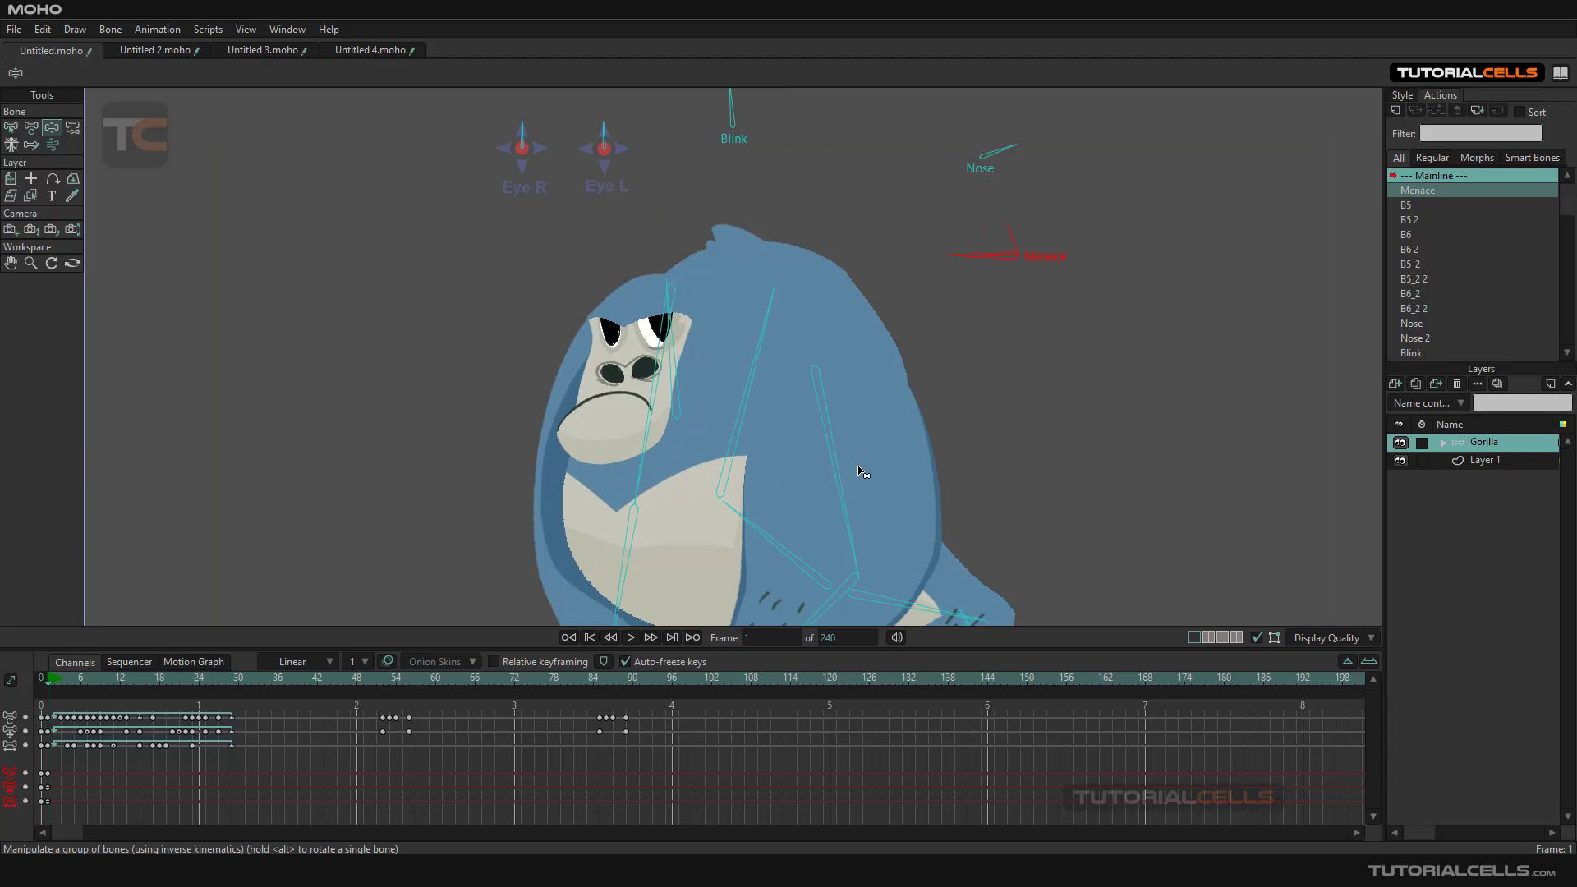
scroll(1431, 220, "down", 1)
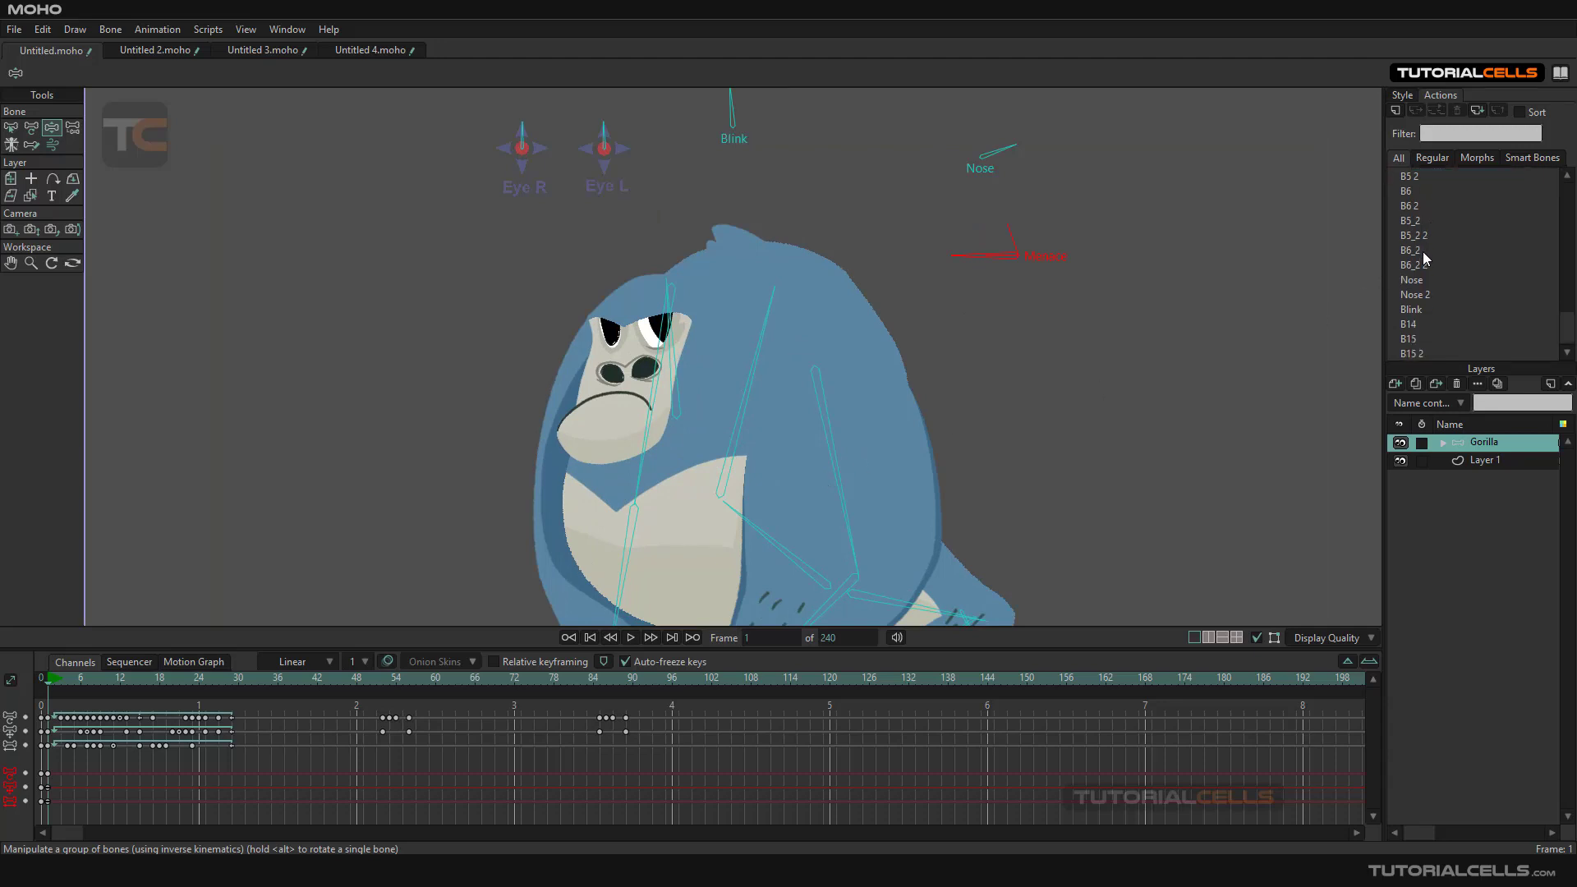
scroll(1422, 251, "up", 1)
double_click(1422, 251)
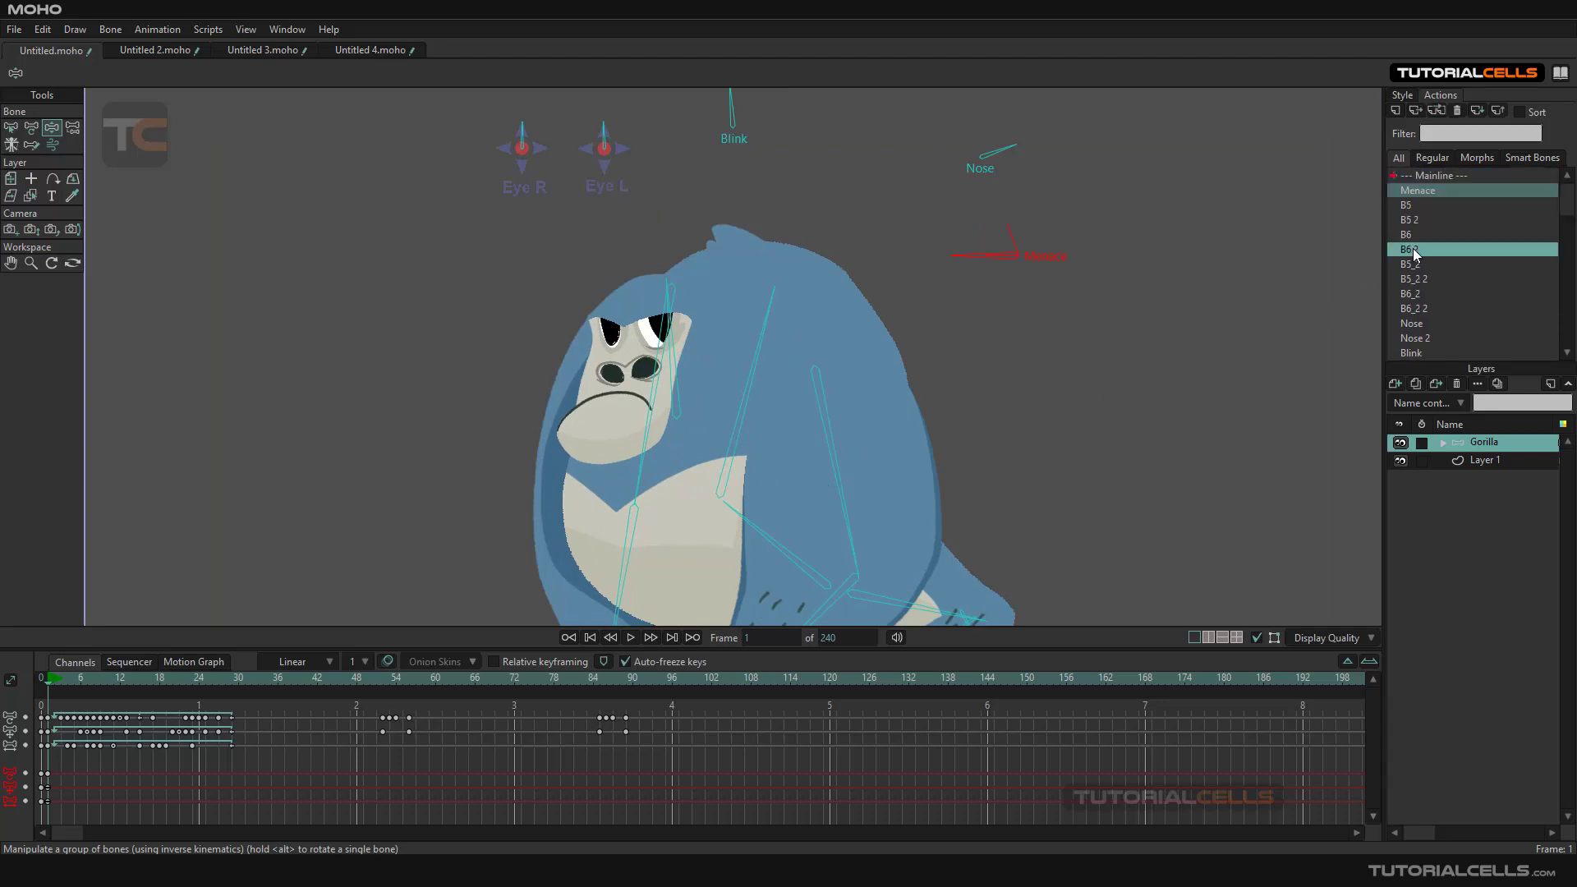